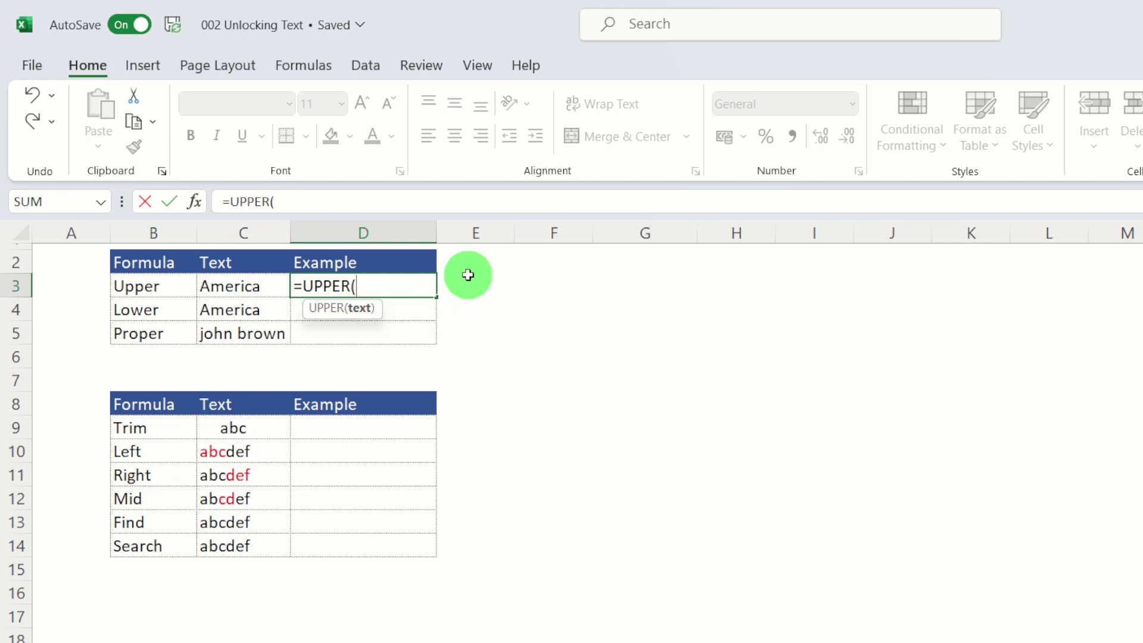
# - Complete the UPPER formula in D3 with the text in C3 as its argument
pyautogui.click(242, 285)
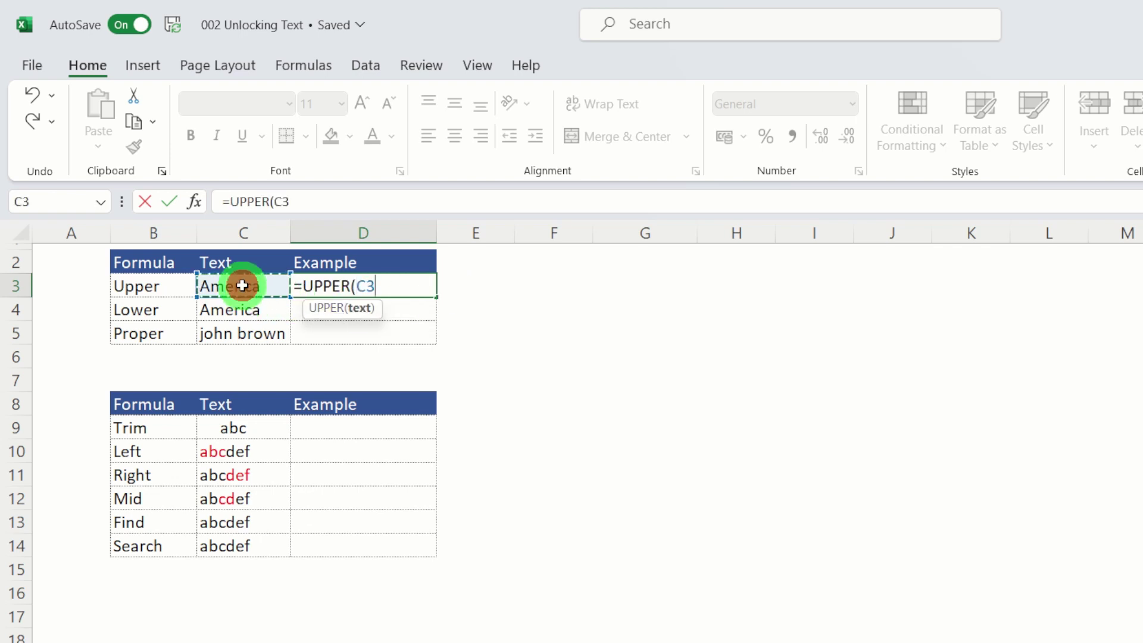
pyautogui.write(')')
pyautogui.press('Return')
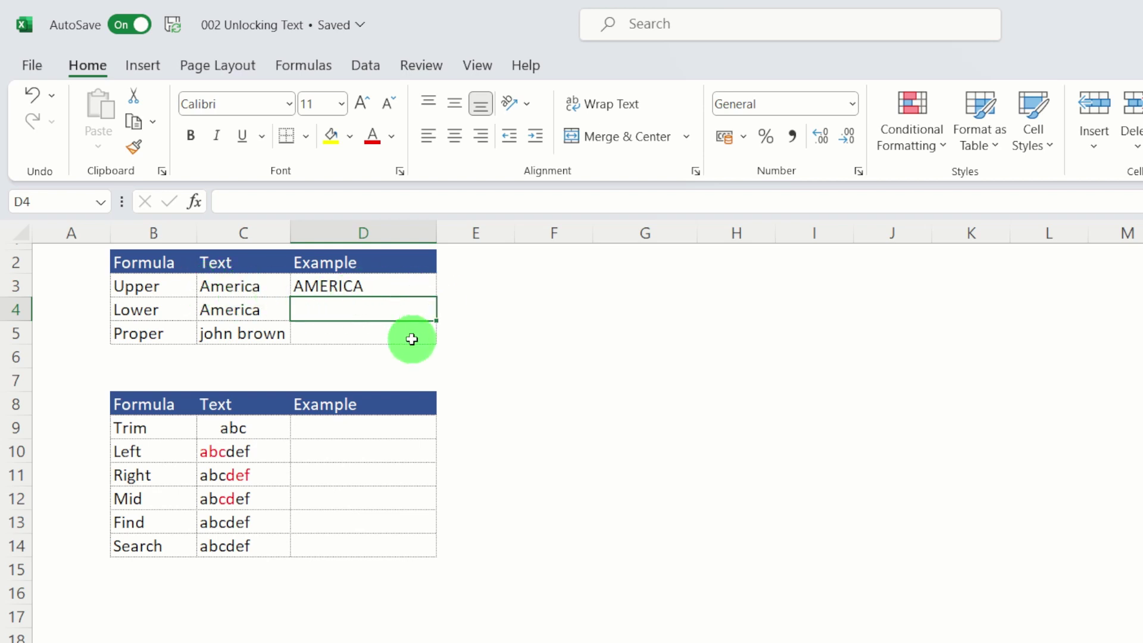
# - Enter a LOWER formula in D4 that converts the text in C4 to lowercase
pyautogui.write('=l')
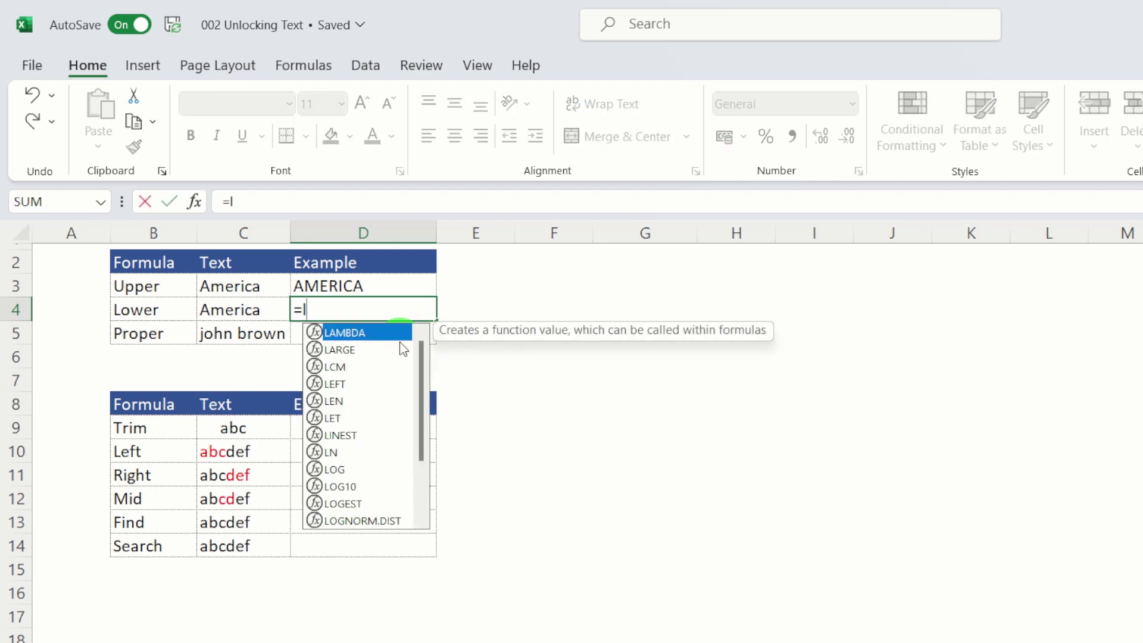
pyautogui.write('ower')
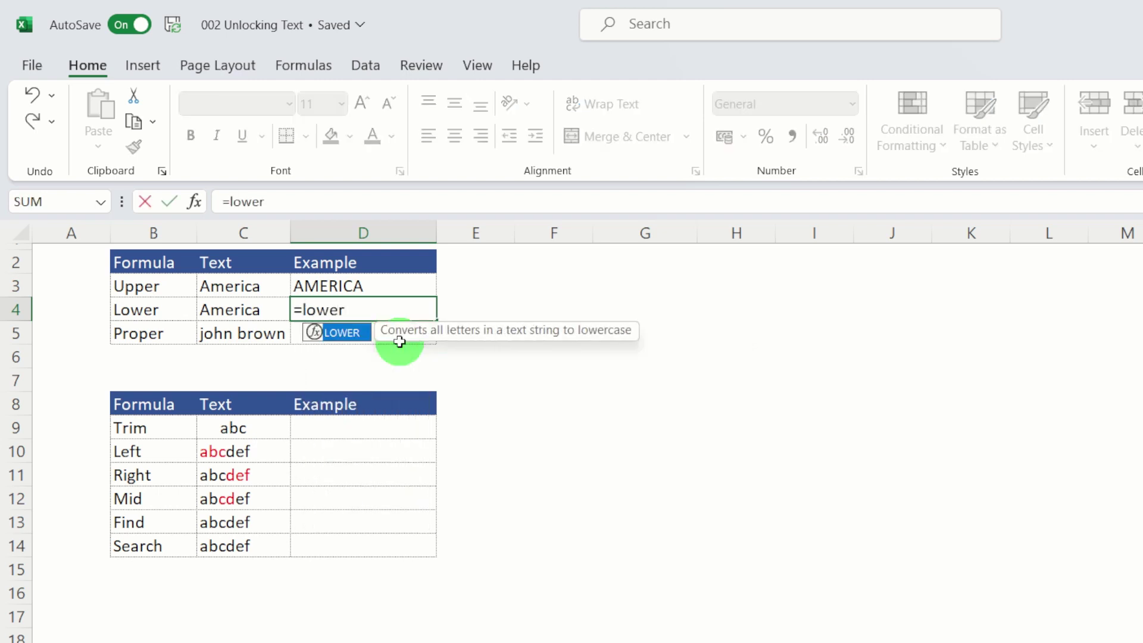
pyautogui.press('Tab')
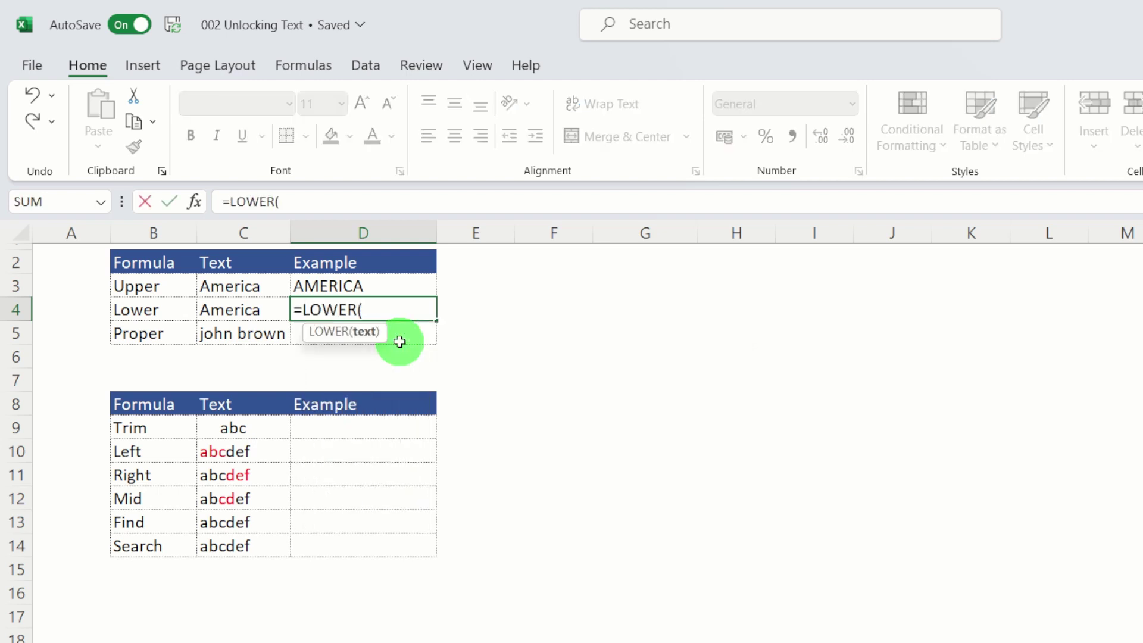
pyautogui.click(237, 309)
pyautogui.write(')')
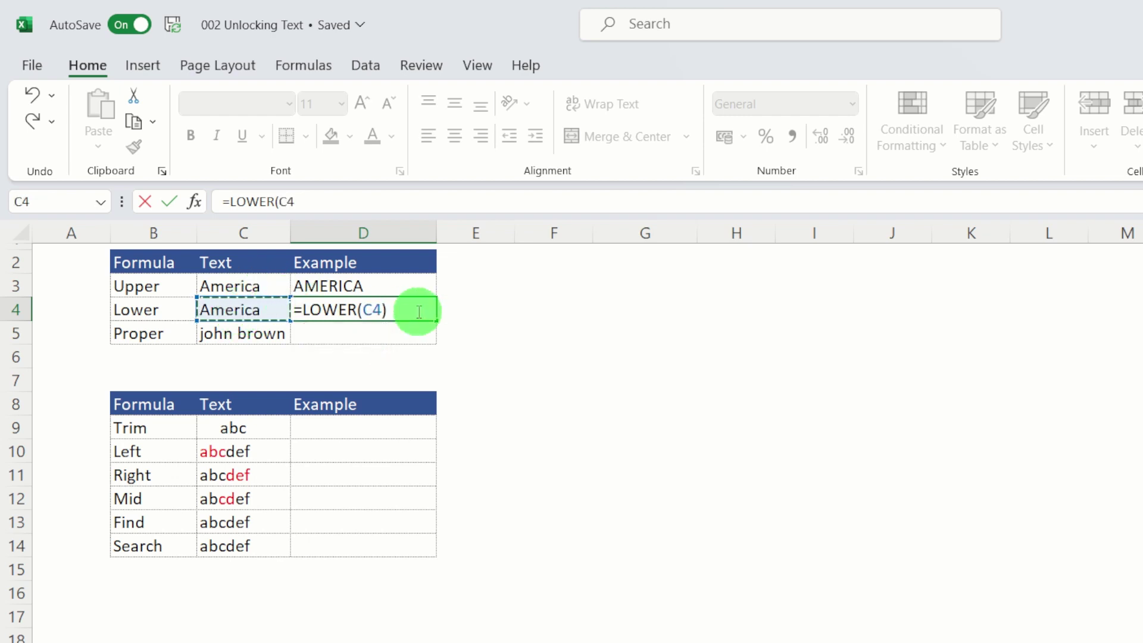
pyautogui.press('Return')
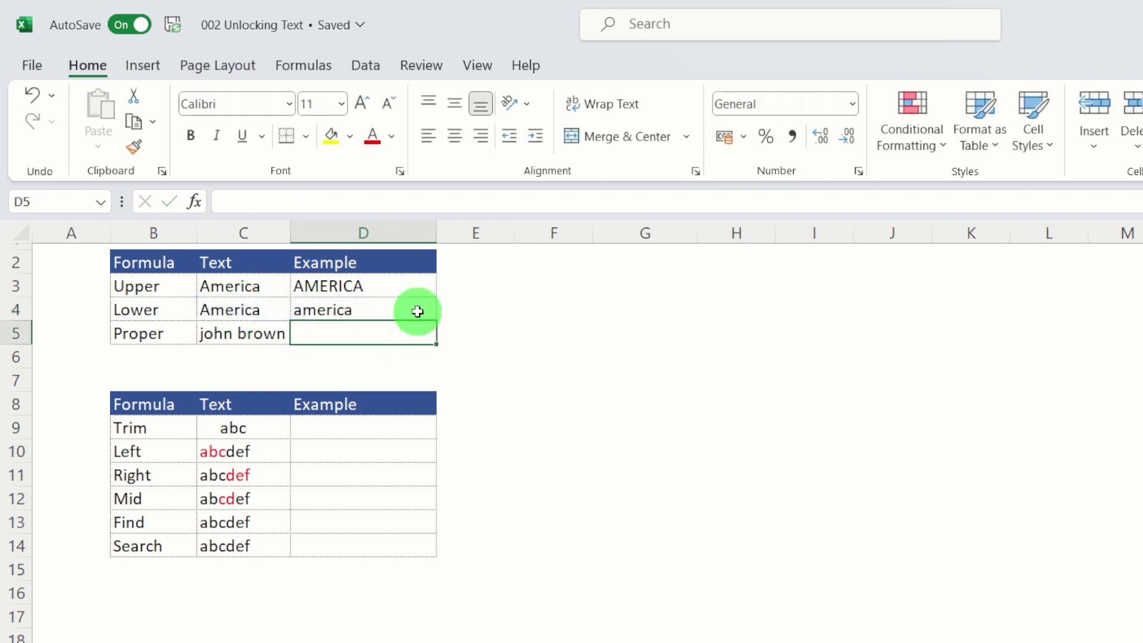
# - Enter a PROPER formula in D5 that capitalizes each word of the text in C5
pyautogui.write('=prope')
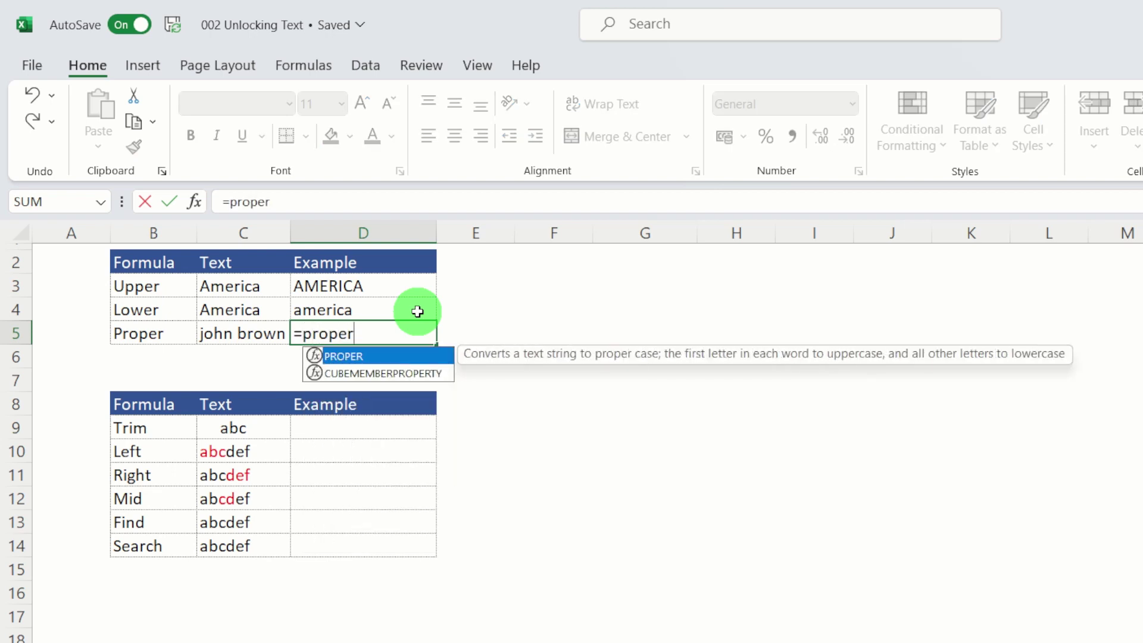
pyautogui.write('r')
pyautogui.press('Tab')
pyautogui.click(245, 333)
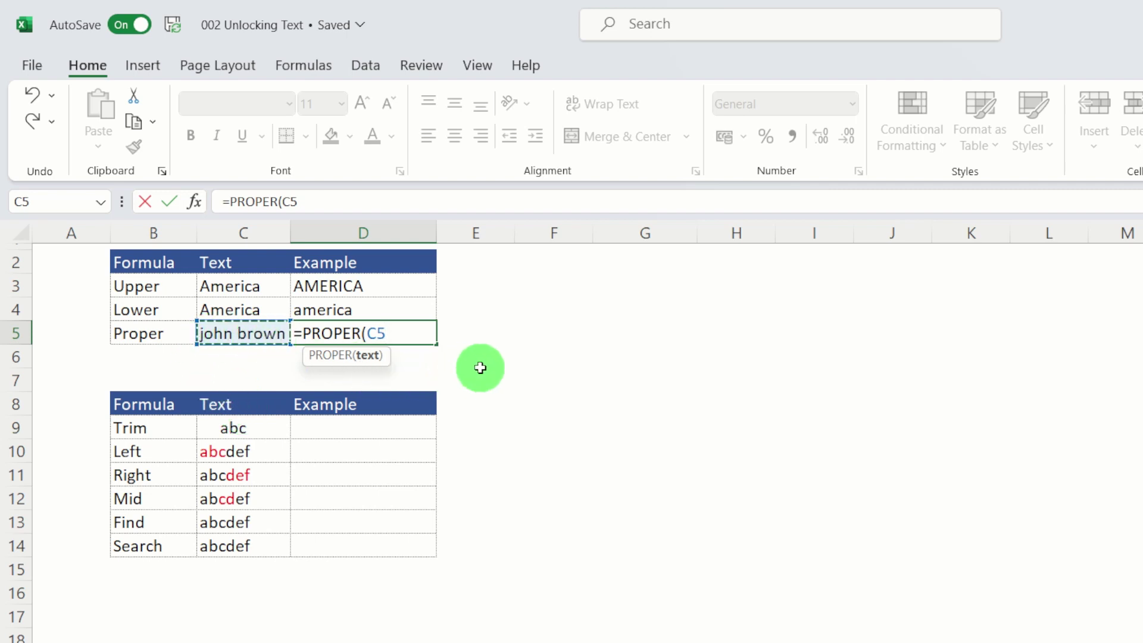
pyautogui.write(')')
pyautogui.press('Return')
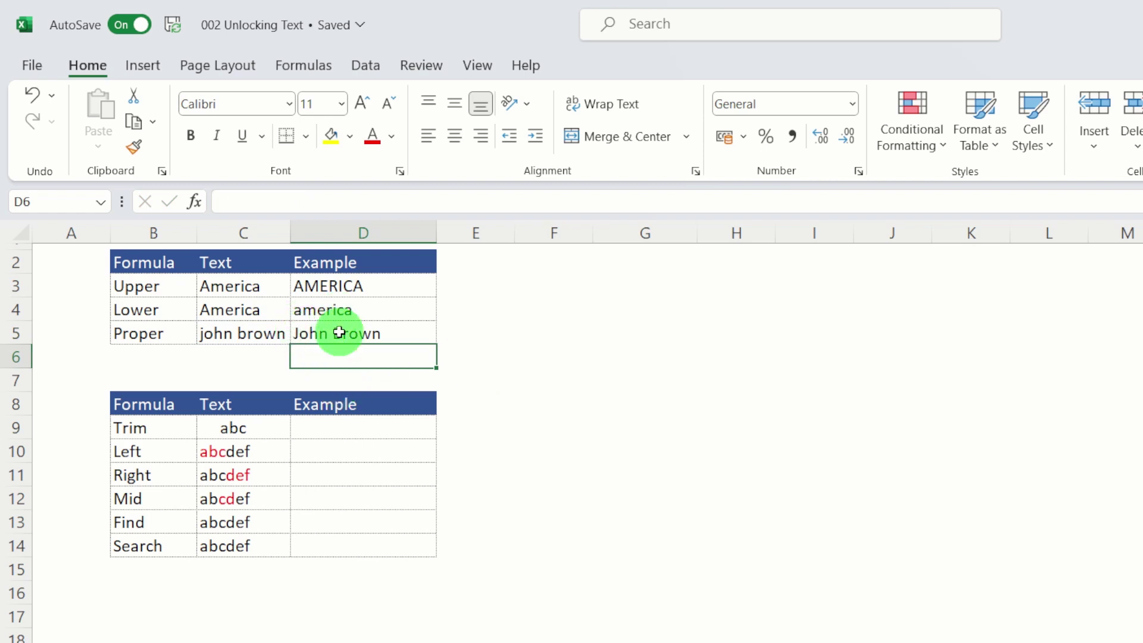
# - Enter a TRIM formula in D9 that removes the extra spaces from the text in C9
pyautogui.click(387, 426)
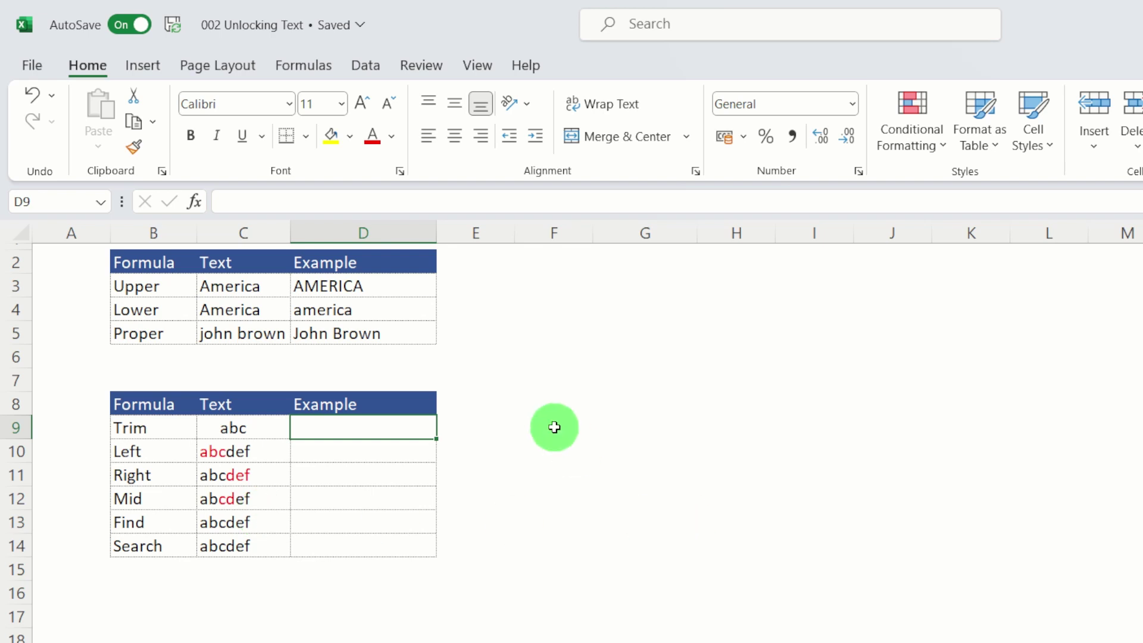
pyautogui.write('=trim')
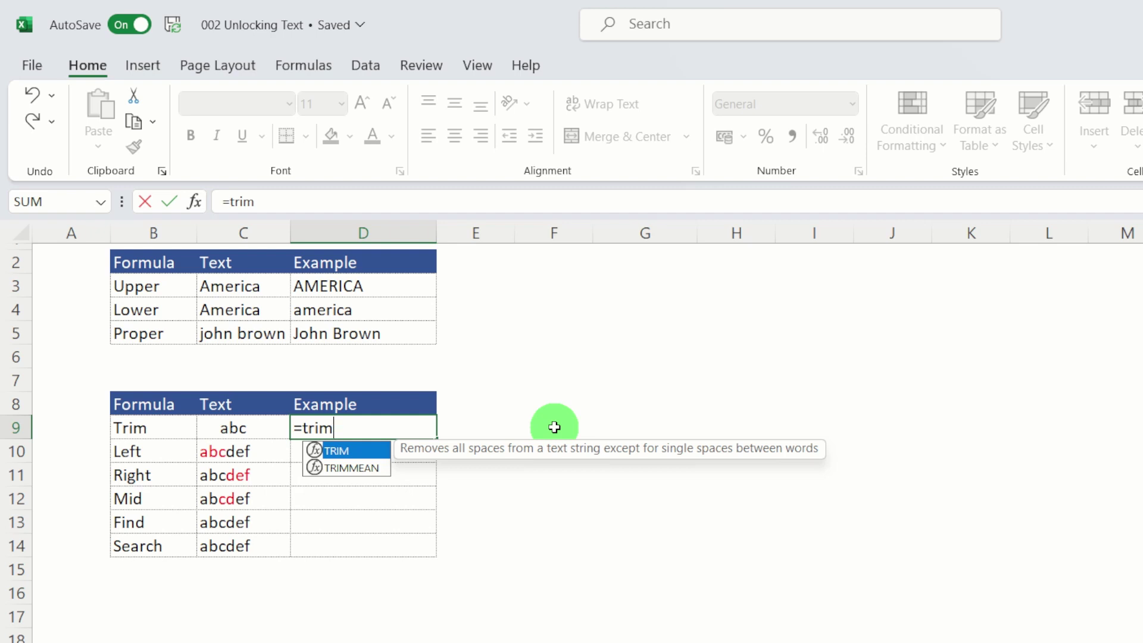
pyautogui.press('Tab')
pyautogui.click(224, 426)
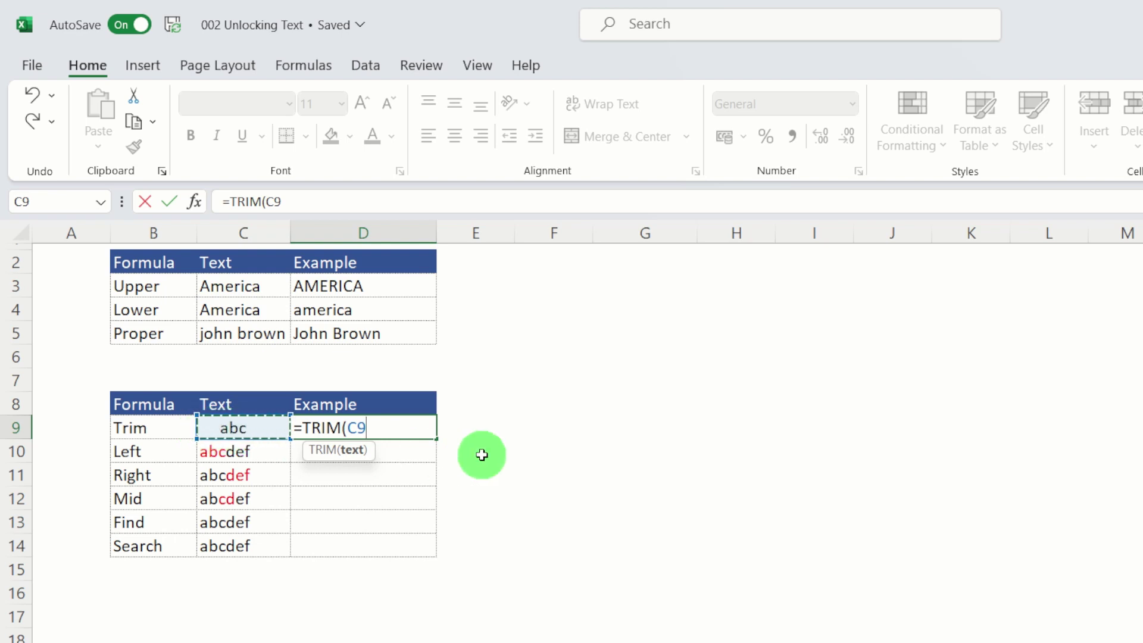
pyautogui.write(')')
pyautogui.press('Return')
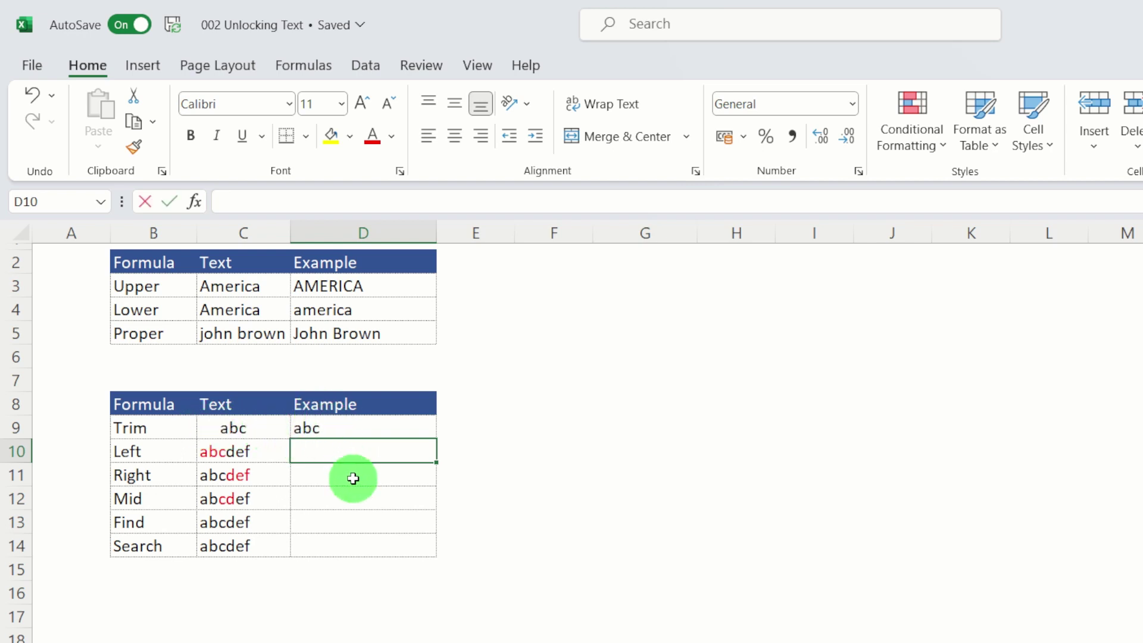
# - Enter =LEFT(C10,3) in D10 to extract the first three characters of the text in C10
pyautogui.write('=lef')
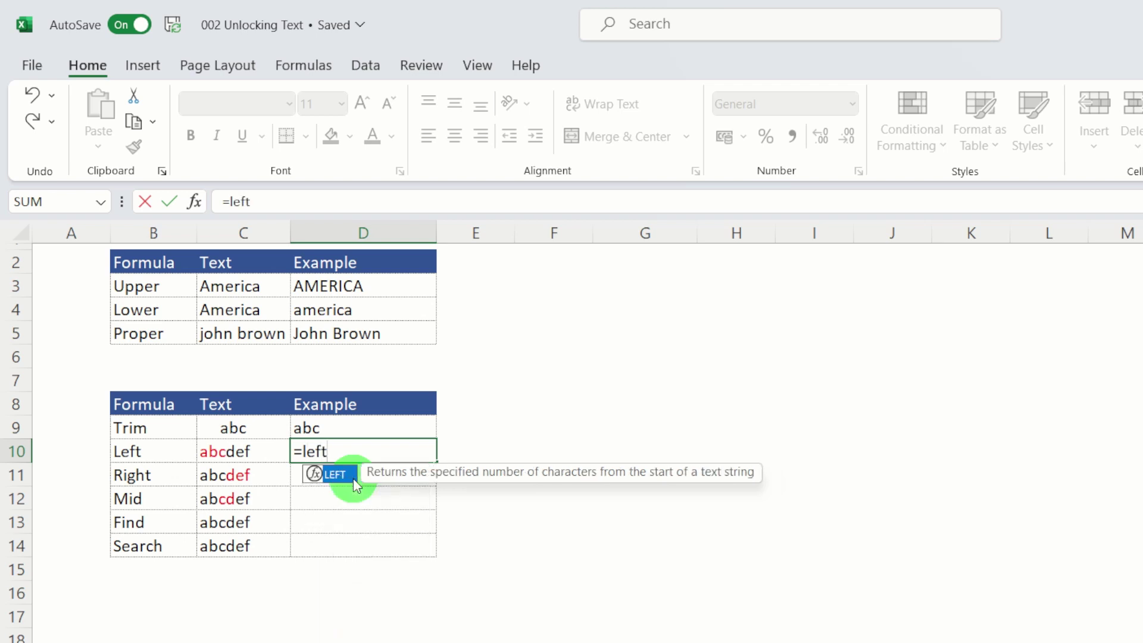
pyautogui.write('t')
pyautogui.doubleClick(354, 480)
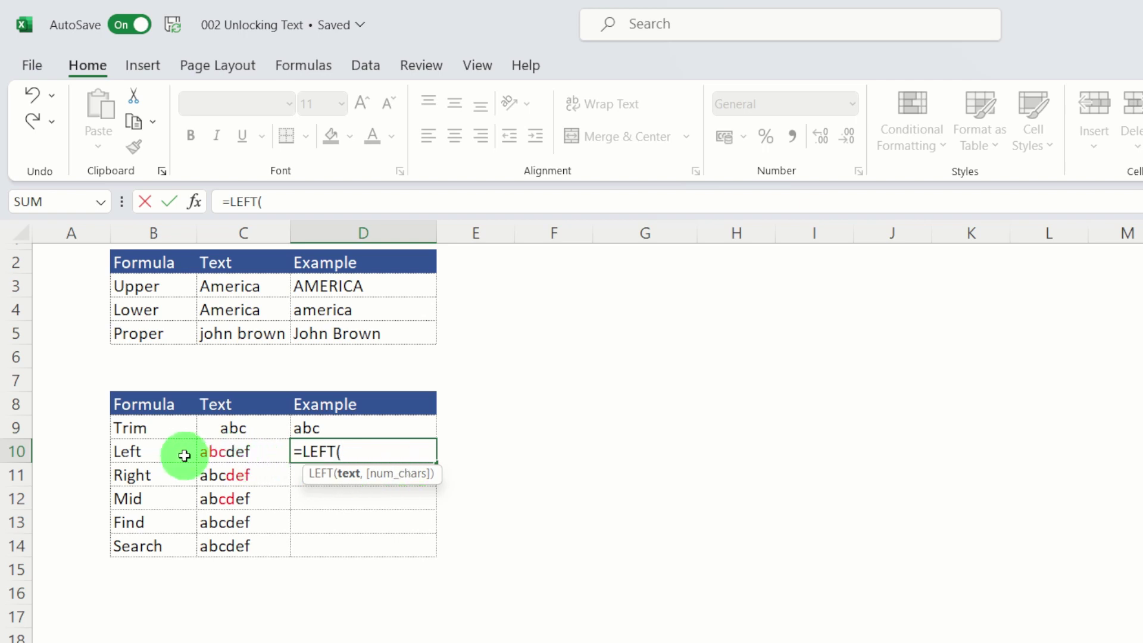
pyautogui.click(241, 451)
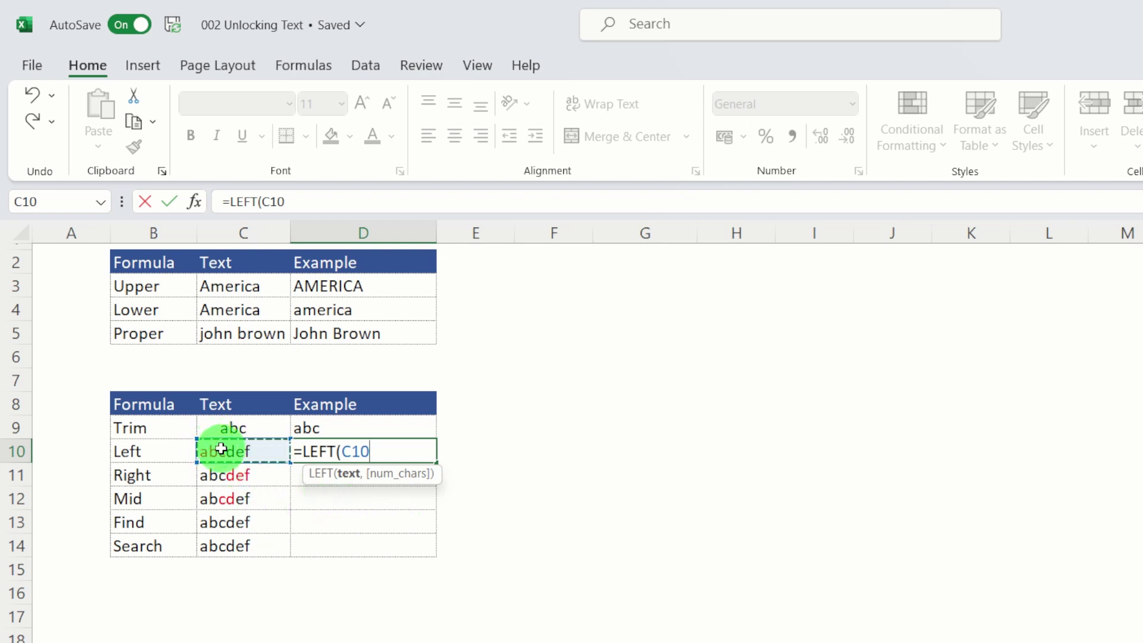
pyautogui.write(',')
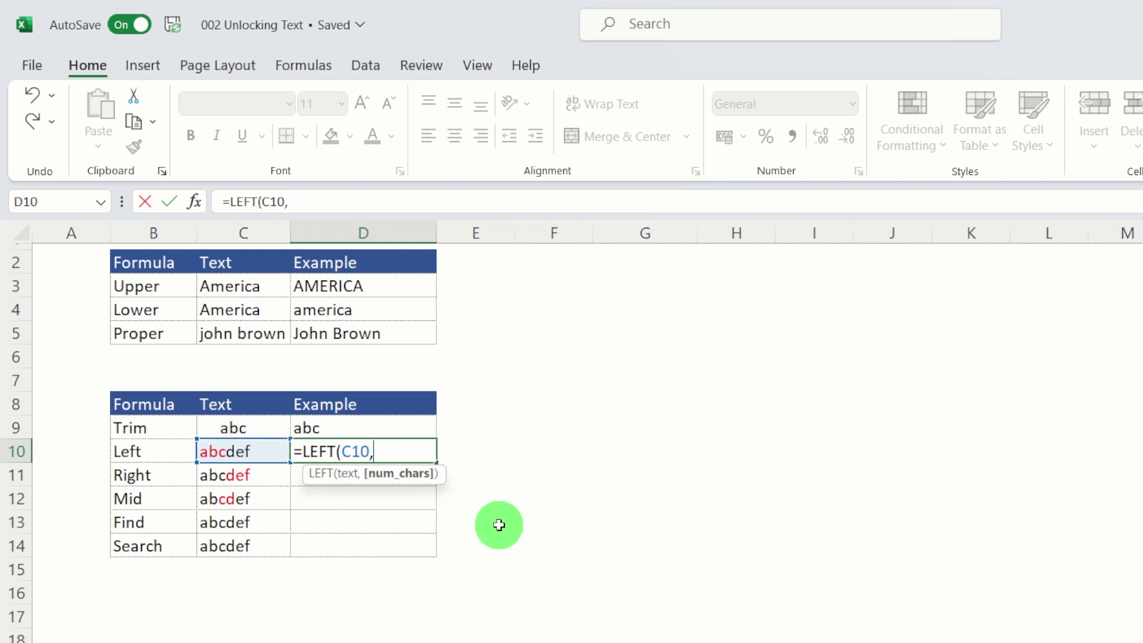
pyautogui.write('3)')
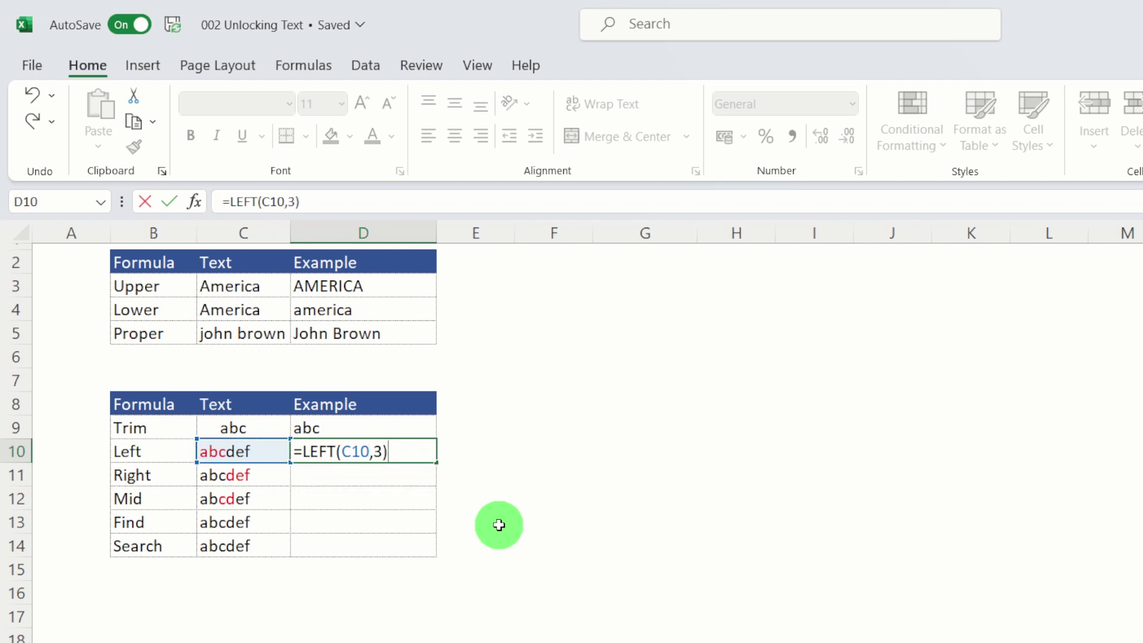
pyautogui.press('Return')
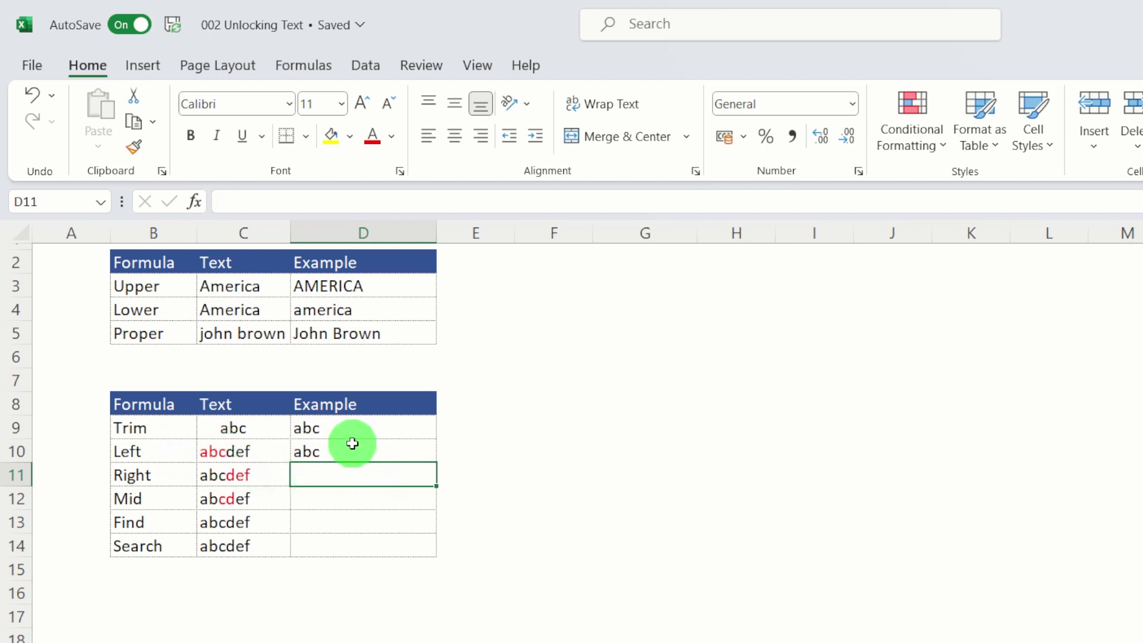
# - Enter =RIGHT(C11,3) in D11 to extract the last three characters of the text in C11
pyautogui.write('=')
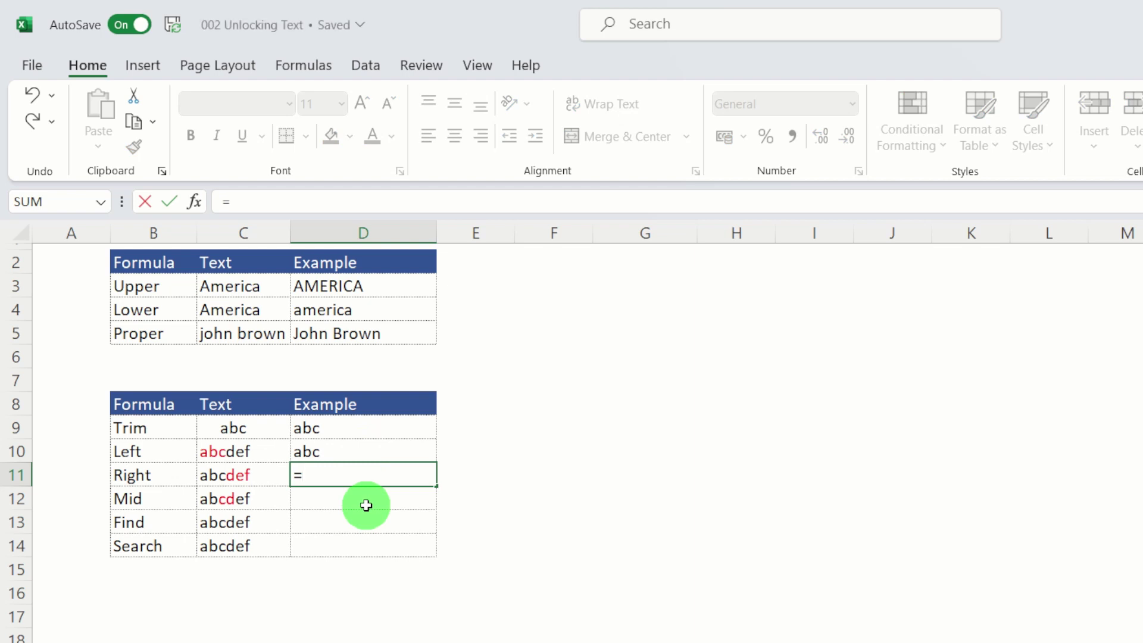
pyautogui.write('right')
pyautogui.press('Tab')
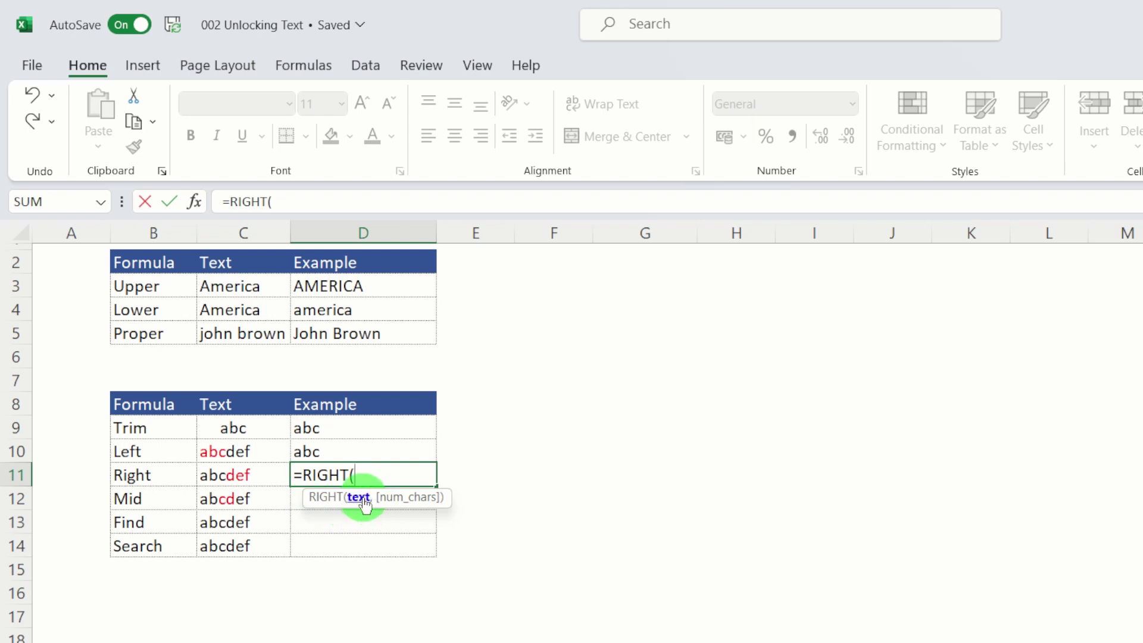
pyautogui.click(236, 475)
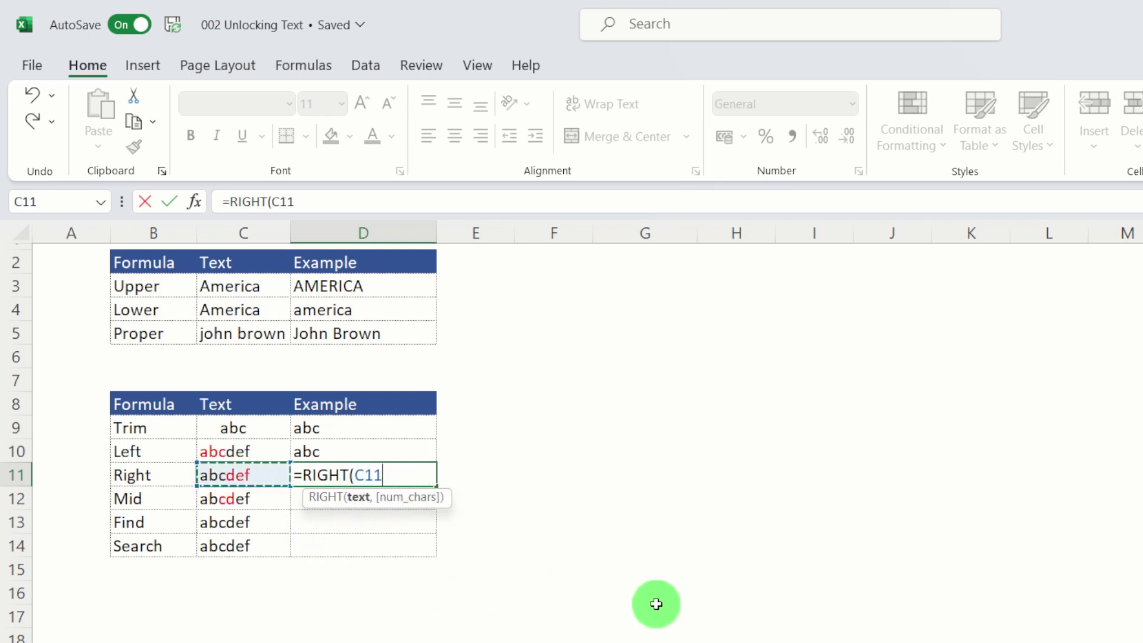
pyautogui.write(',')
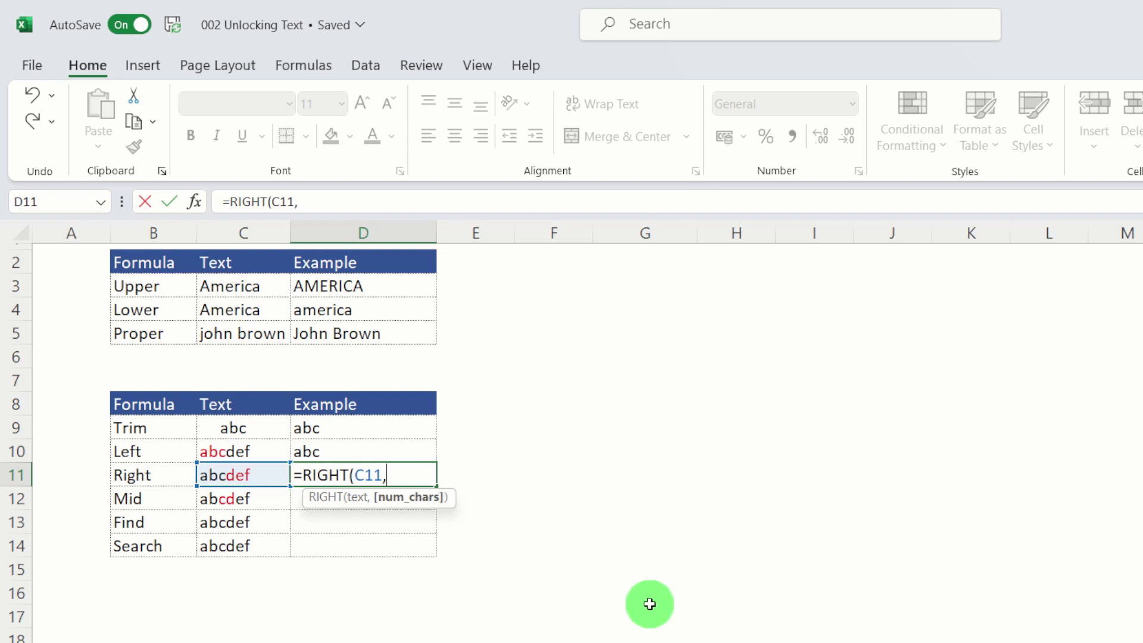
pyautogui.write('3)')
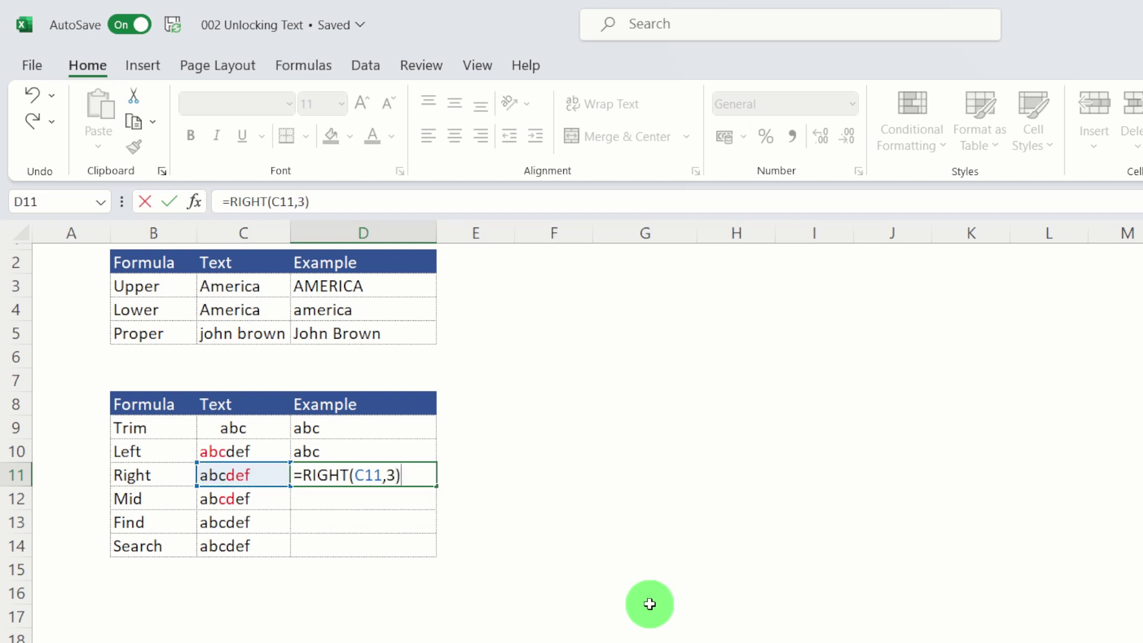
pyautogui.press('Return')
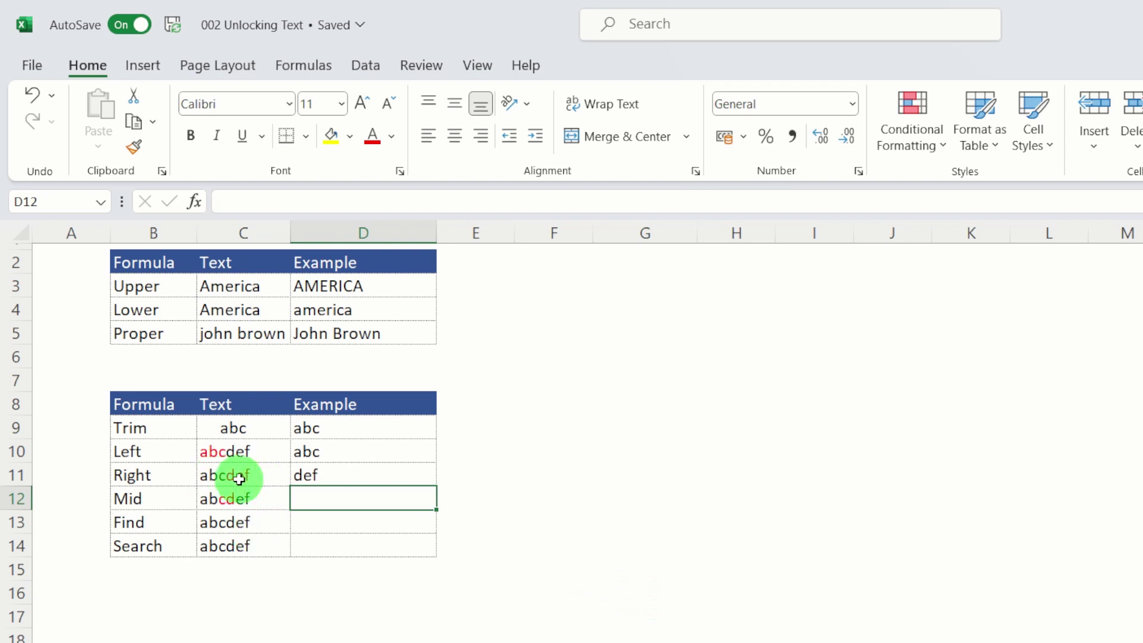
# - Enter =MID(C12,3,2) in D12 to extract two characters of C12 starting at the third
pyautogui.write('=m')
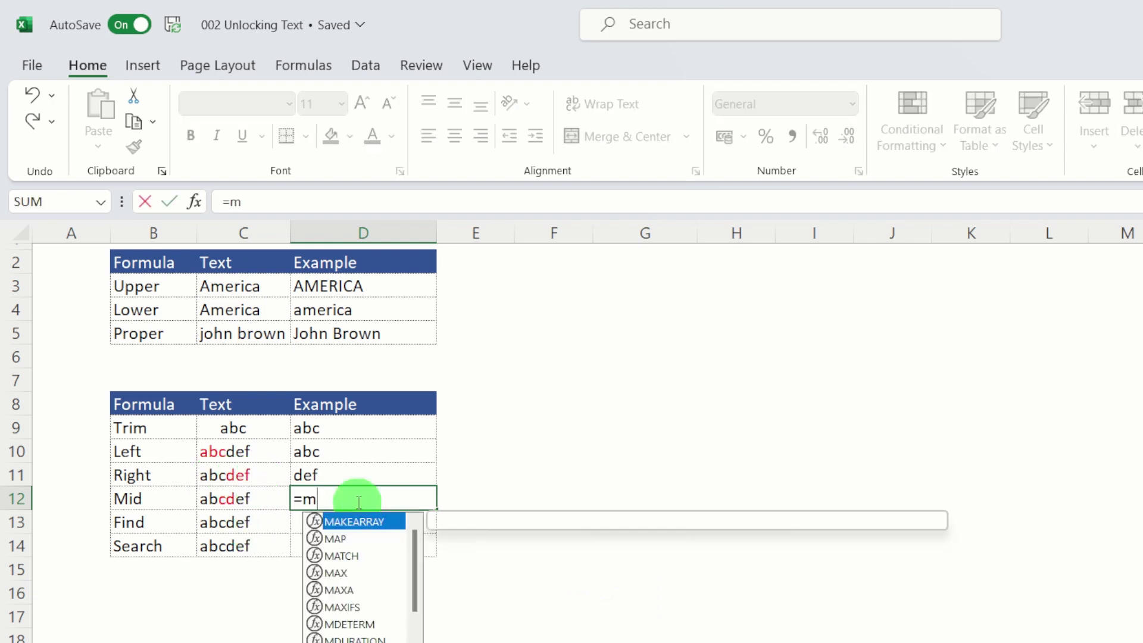
pyautogui.write('id(')
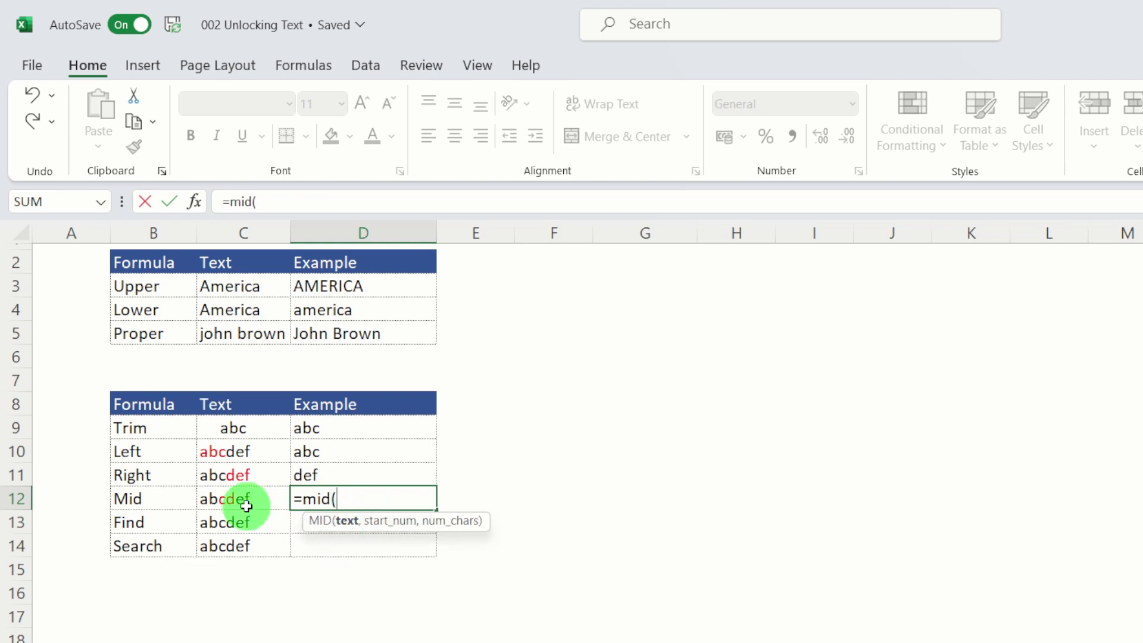
pyautogui.click(226, 499)
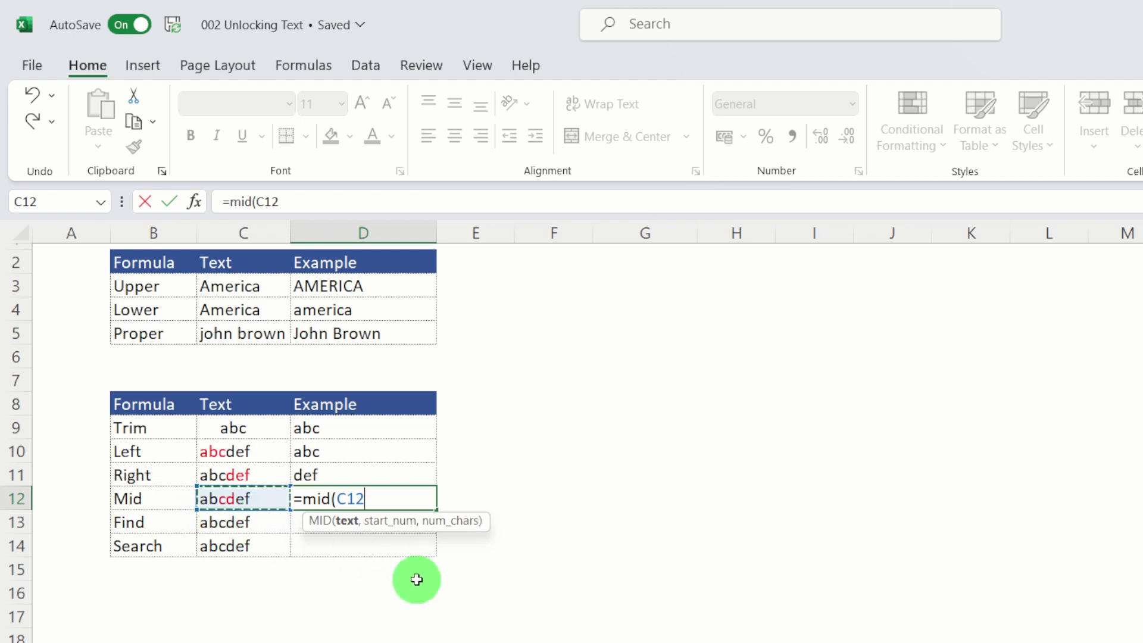
pyautogui.write(',3')
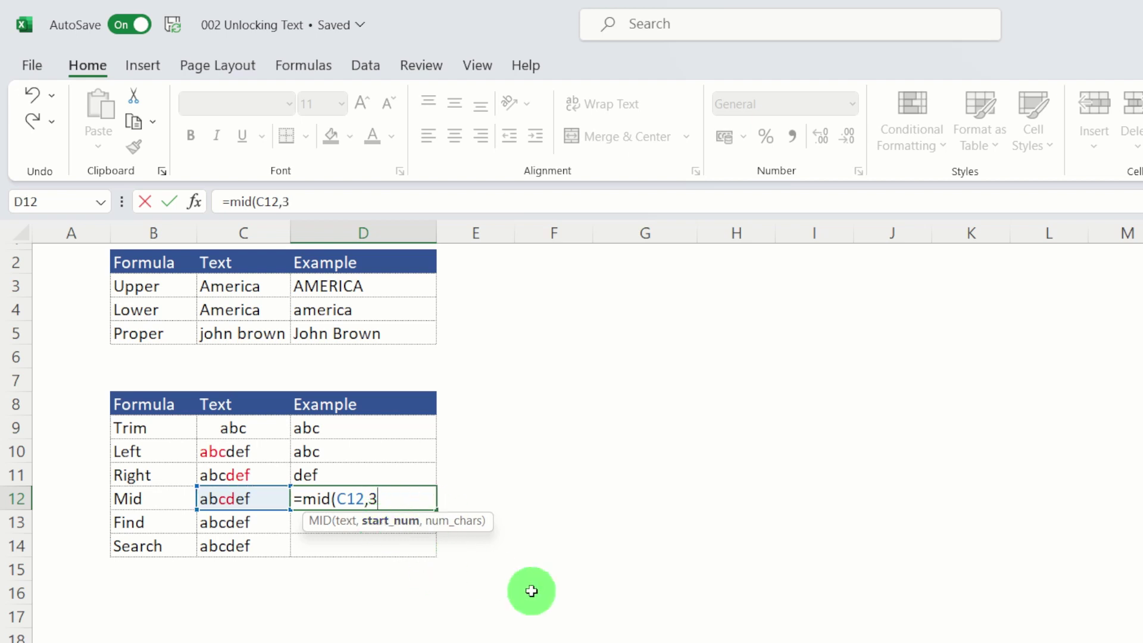
pyautogui.write(',')
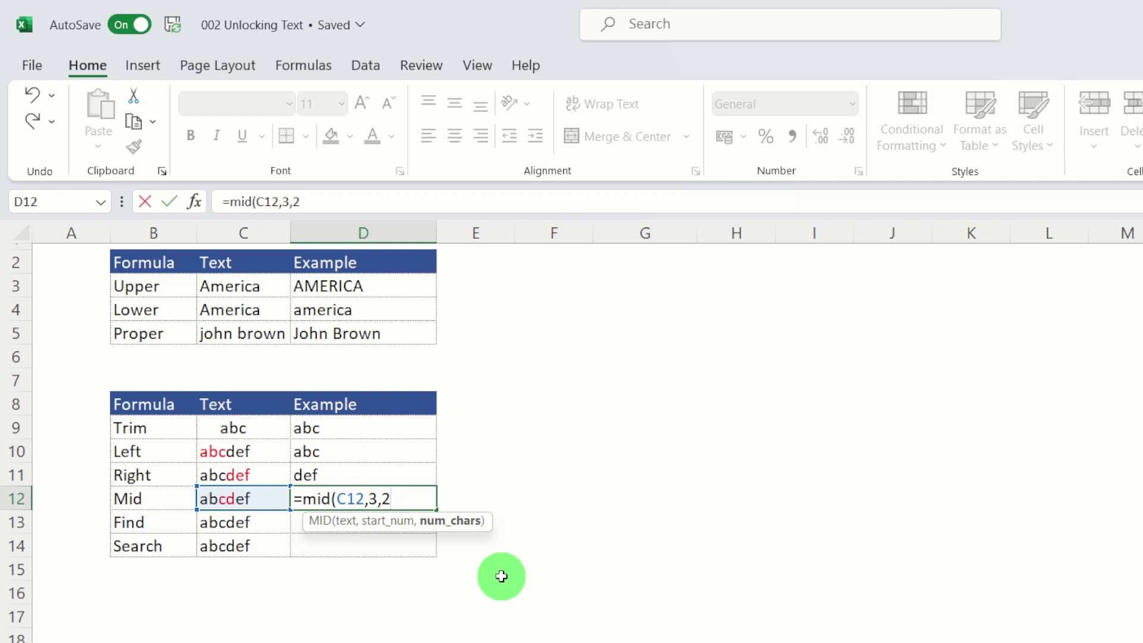
pyautogui.write('2)')
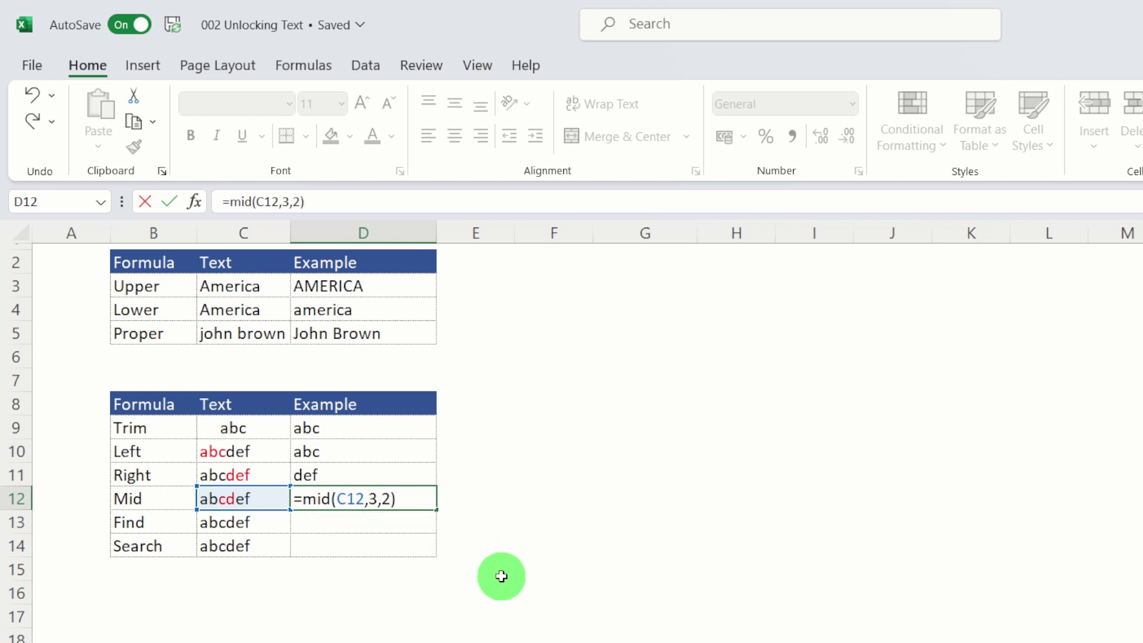
pyautogui.press('Return')
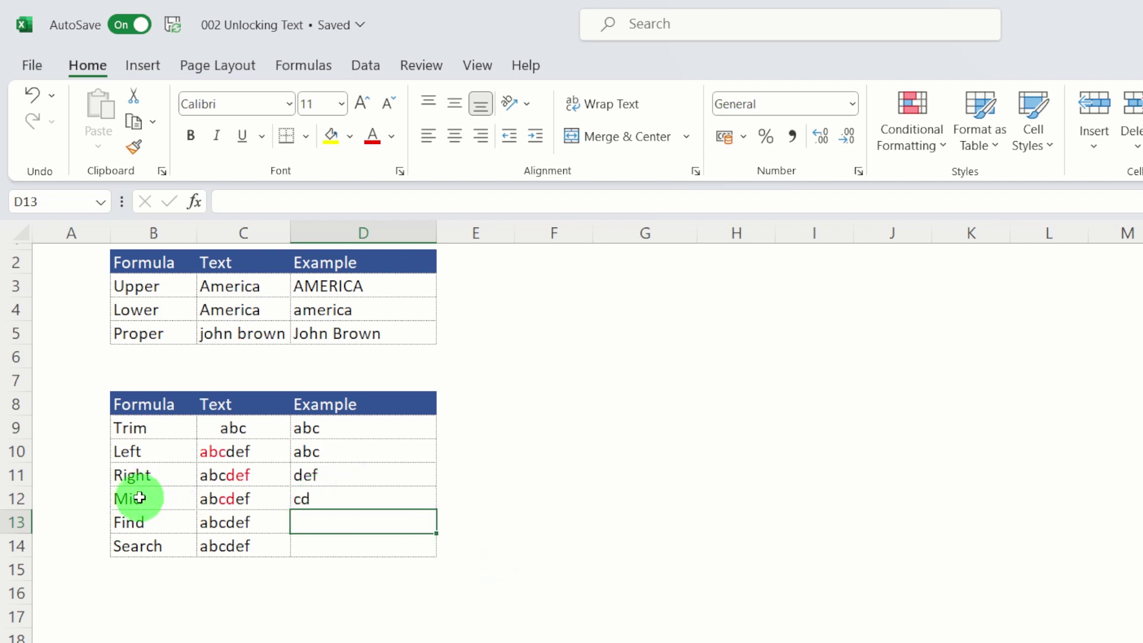
# - Enter =FIND("b",C13) in D13 to locate the letter b within the text in C13
pyautogui.write('=')
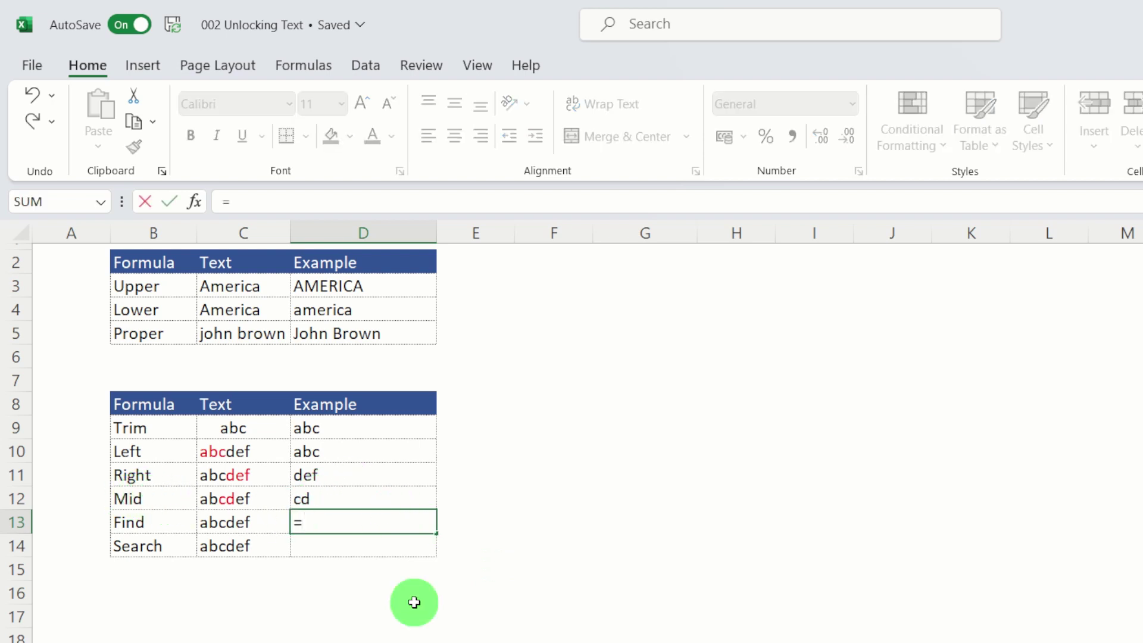
pyautogui.write('find(')
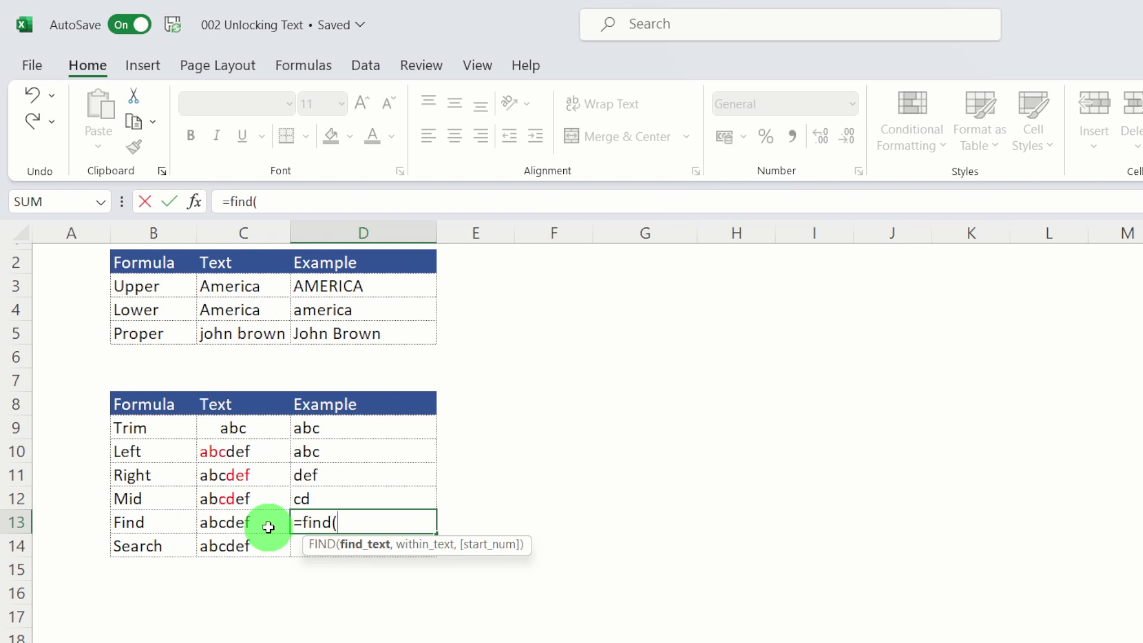
pyautogui.write('"b')
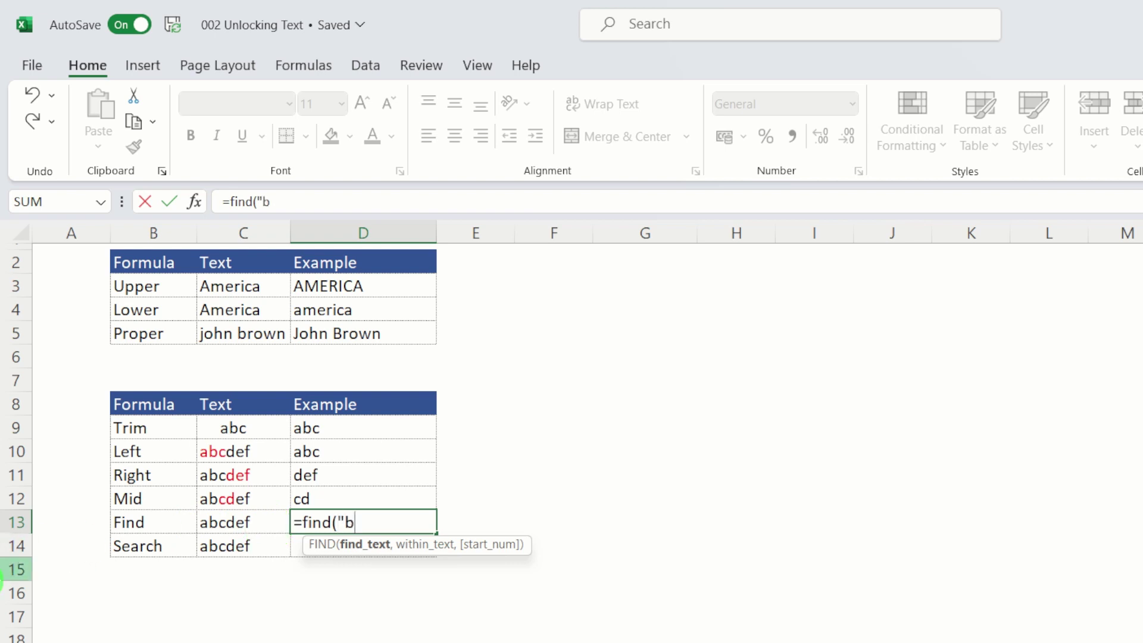
pyautogui.write('",')
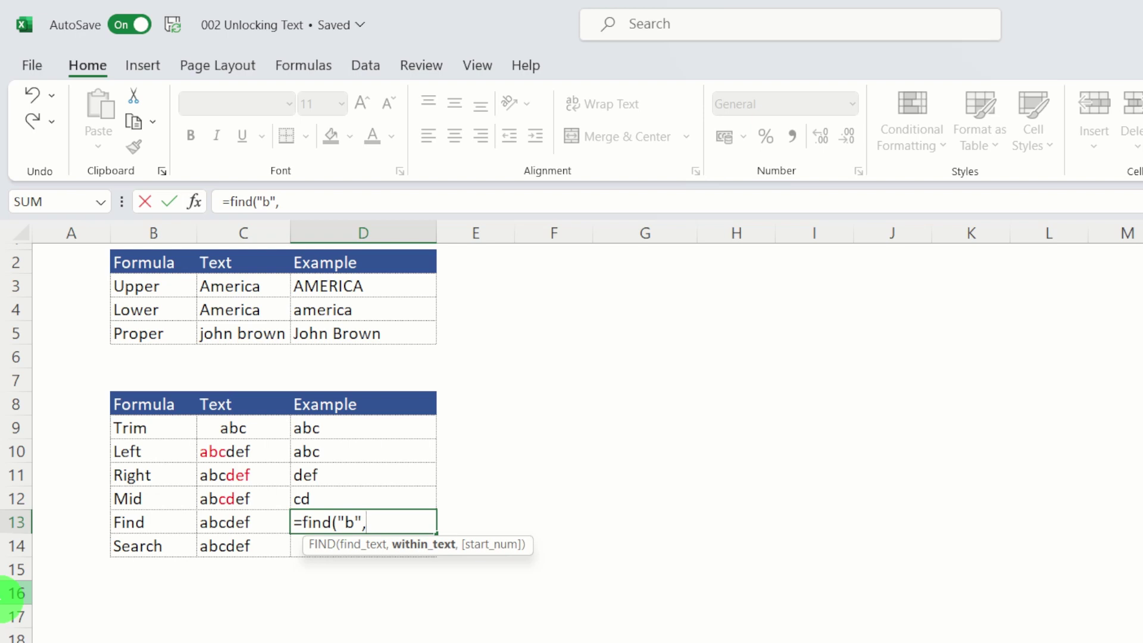
pyautogui.click(220, 521)
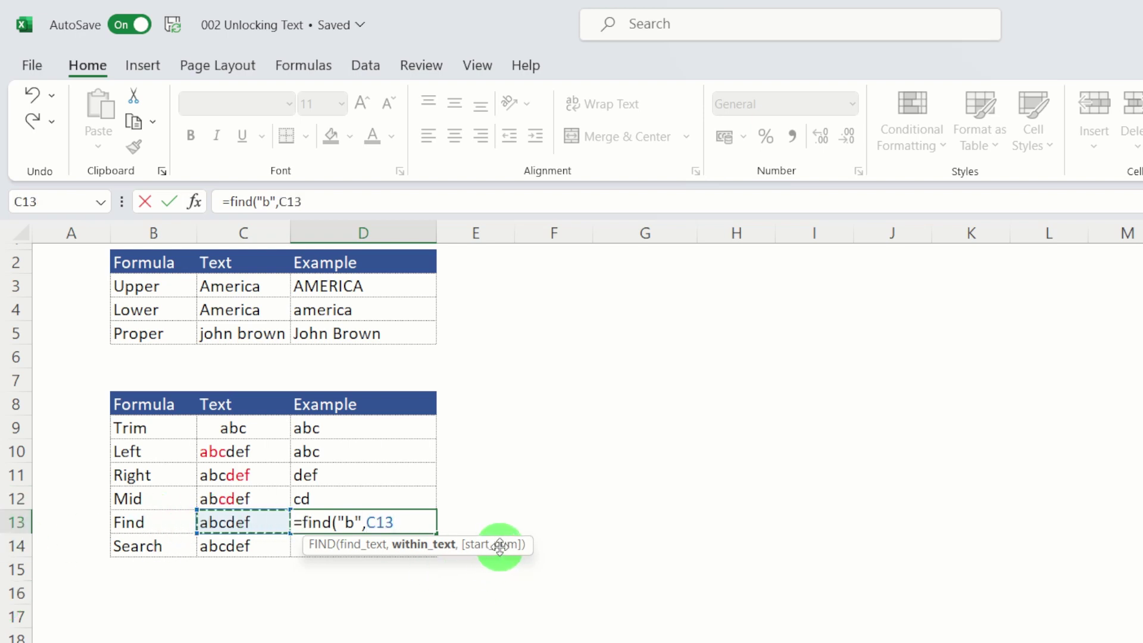
pyautogui.write(')')
pyautogui.press('Return')
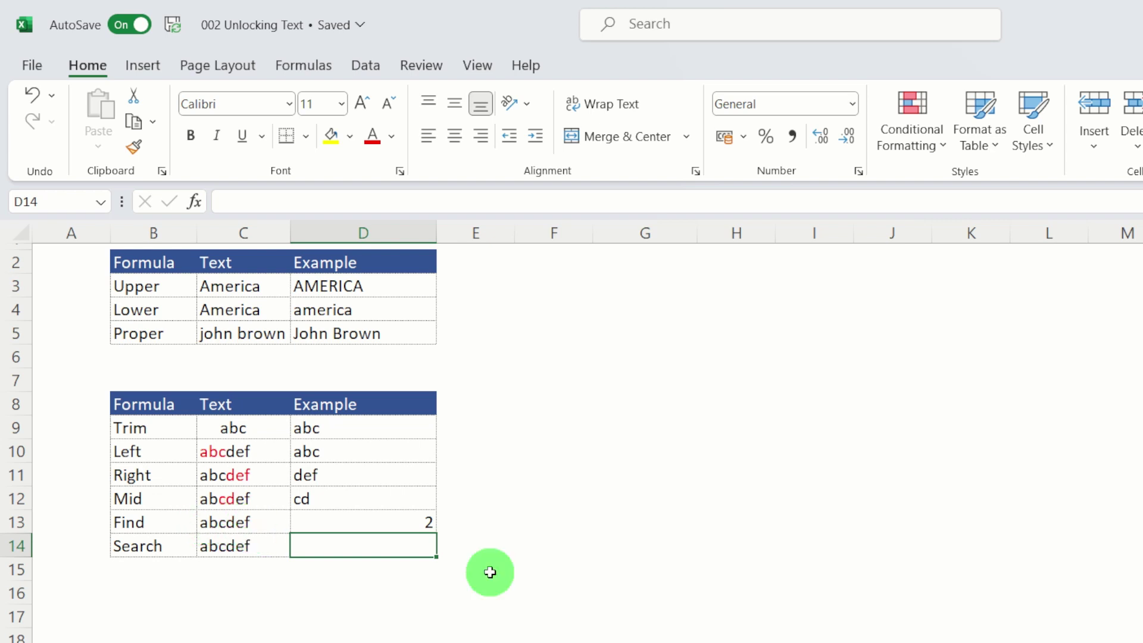
# - Enter =SEARCH("b",C14) in D14 to locate the letter b within the text in C14
pyautogui.write('=')
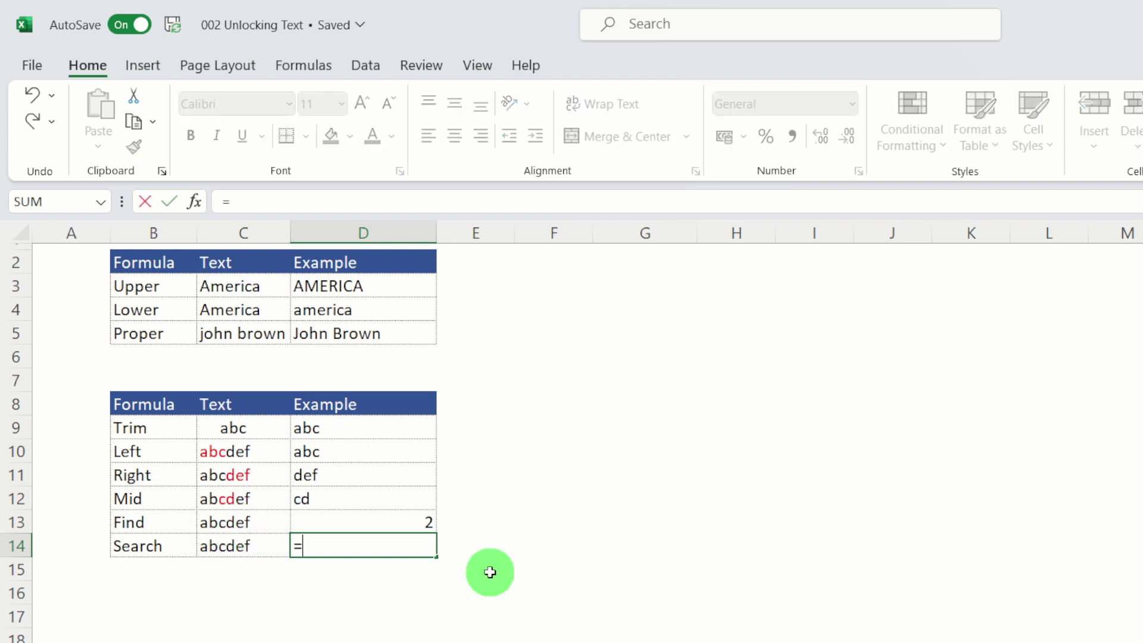
pyautogui.write('SEARCH(')
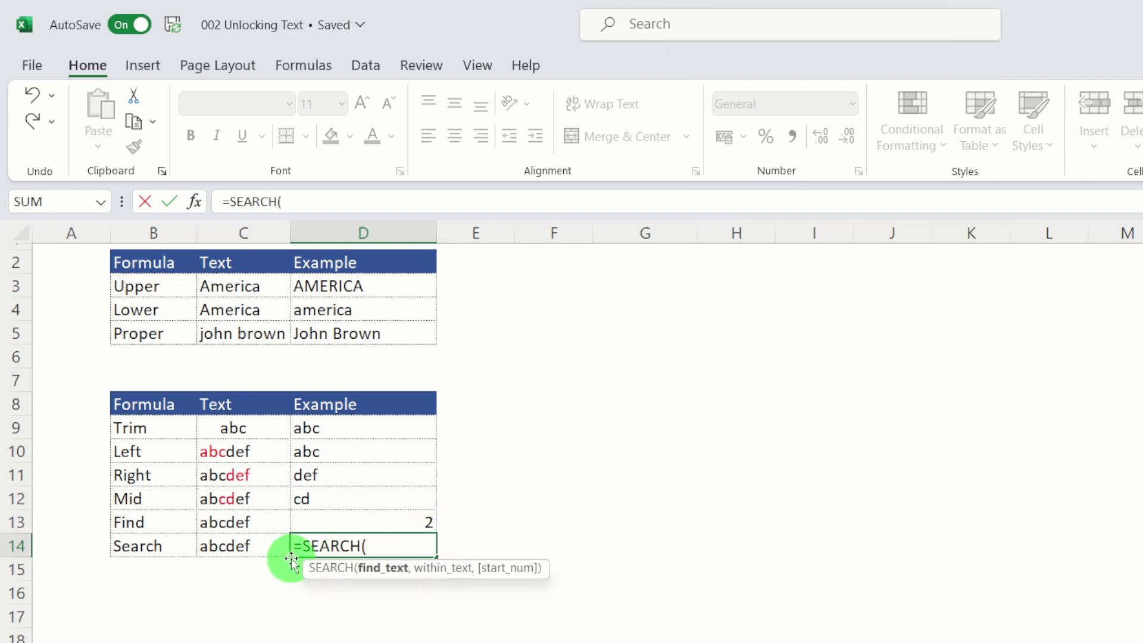
pyautogui.write('"b')
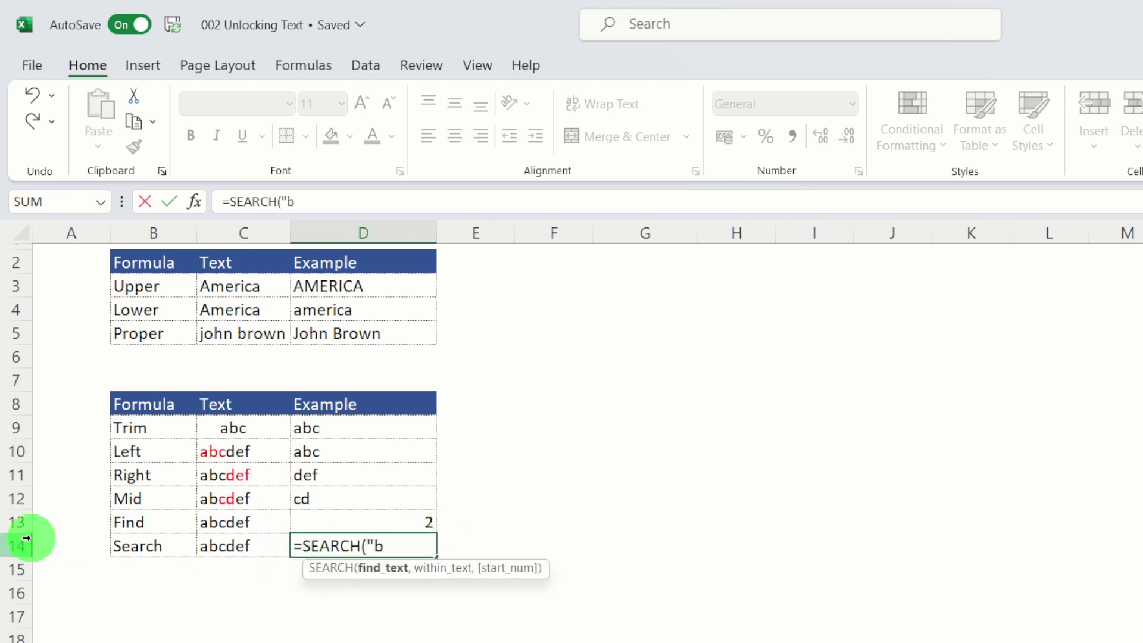
pyautogui.write('",')
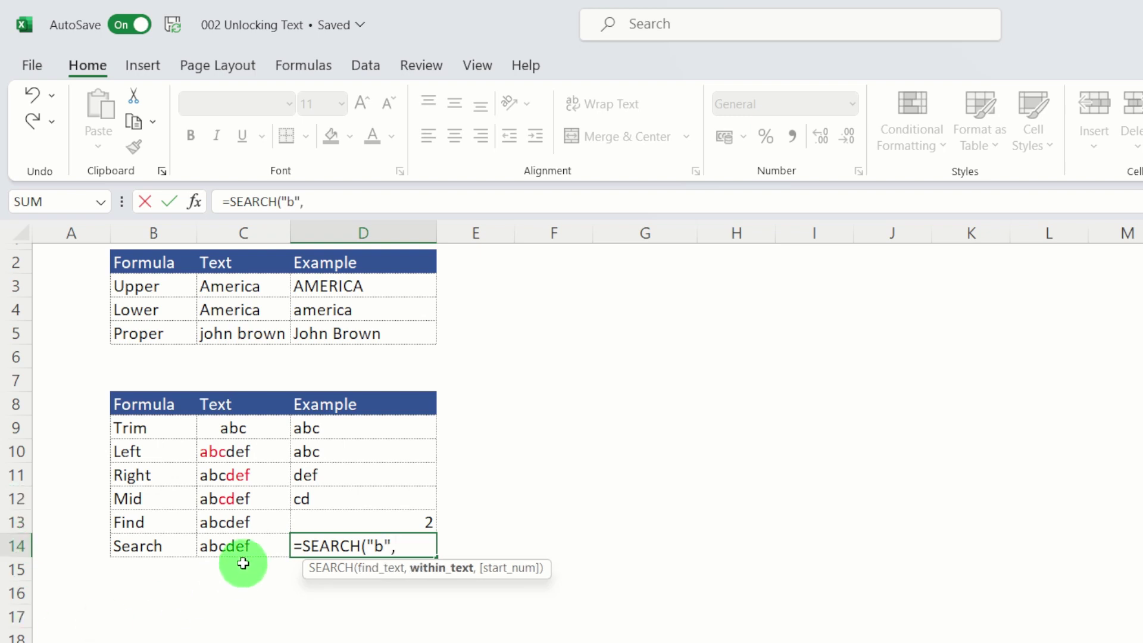
pyautogui.click(234, 548)
pyautogui.write(')')
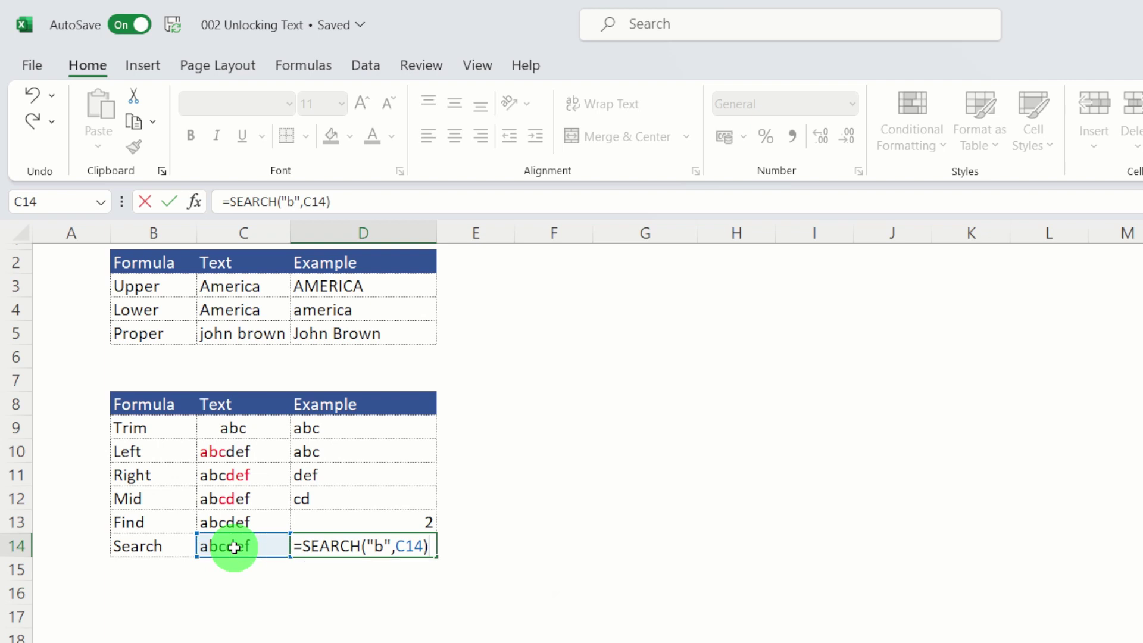
pyautogui.press('Return')
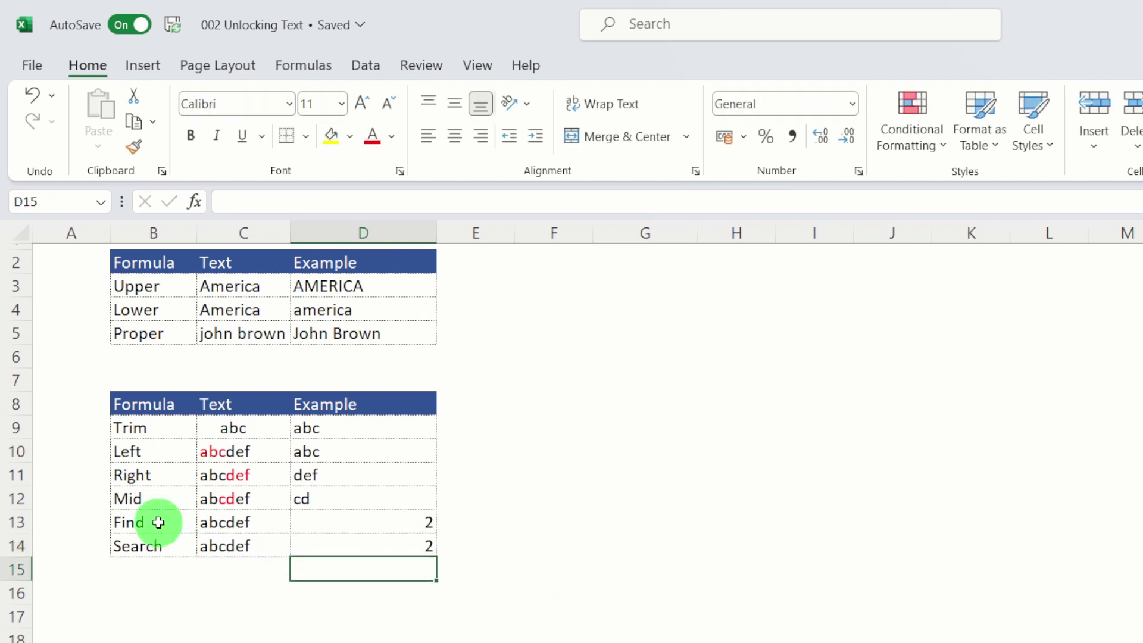
# - Change the search text in D13's FIND formula to a capital "B" to test case sensitivity
pyautogui.click(351, 522)
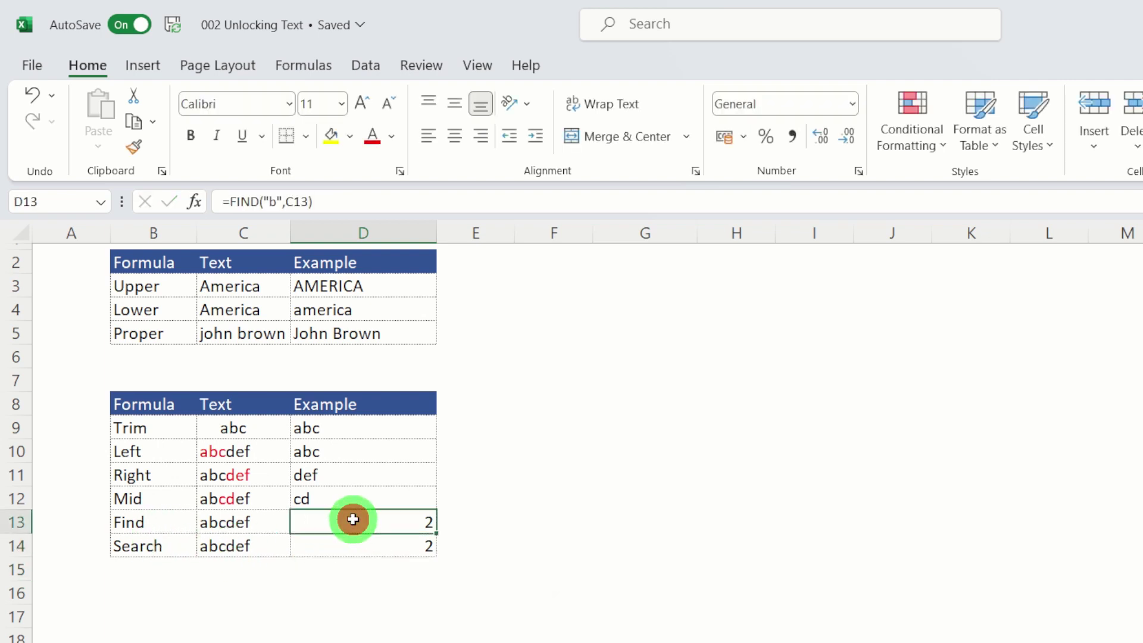
pyautogui.click(281, 204)
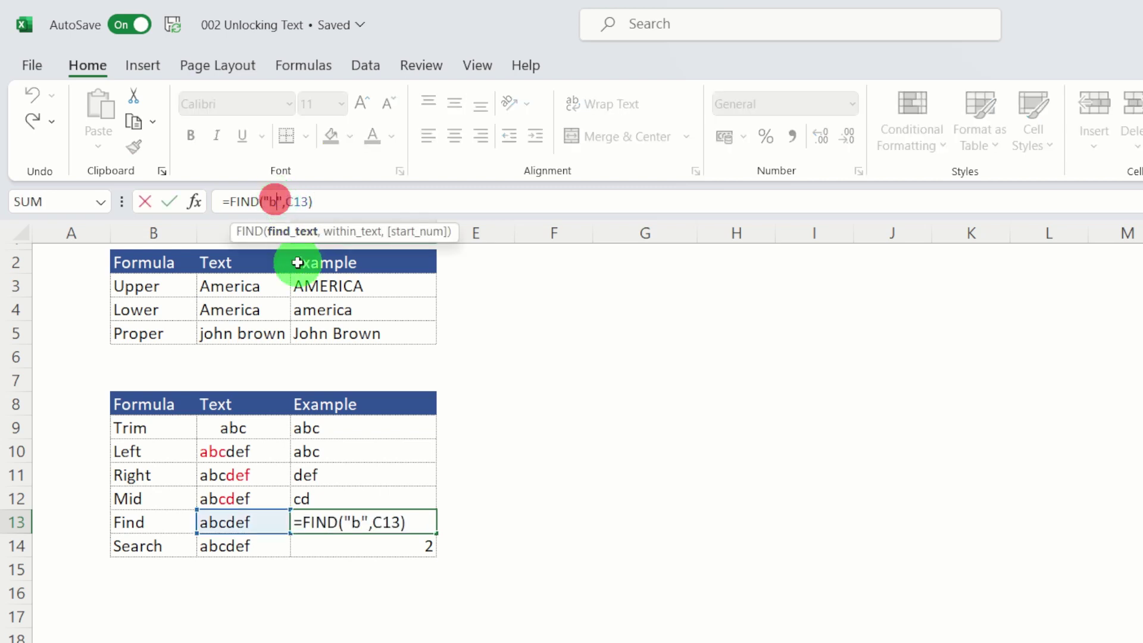
pyautogui.press('BackSpace')
pyautogui.write('B')
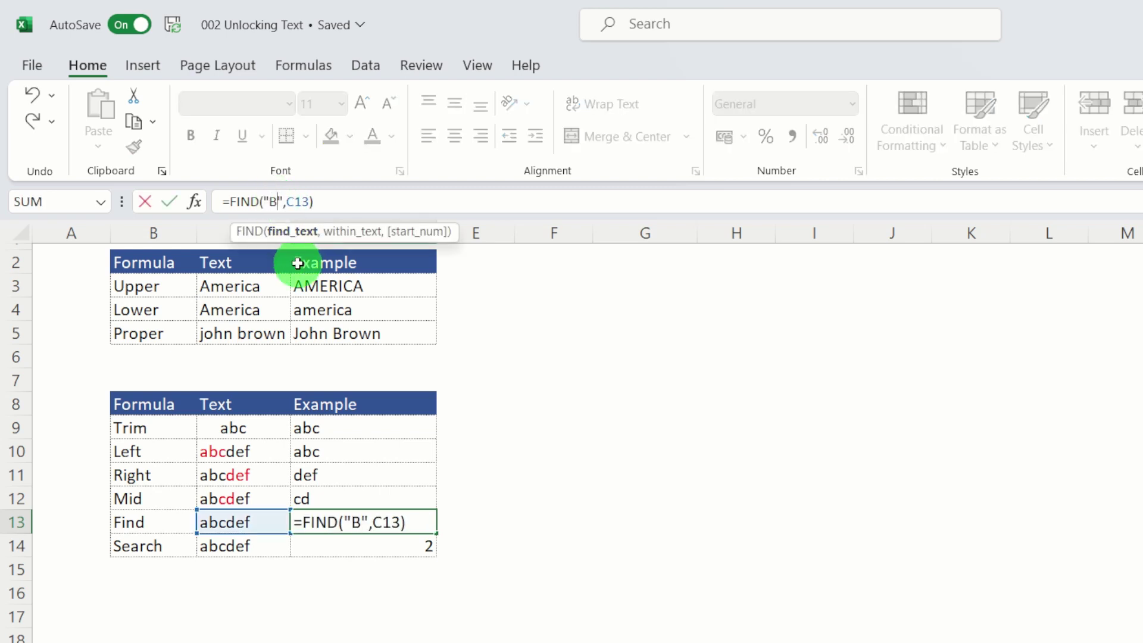
pyautogui.press('Return')
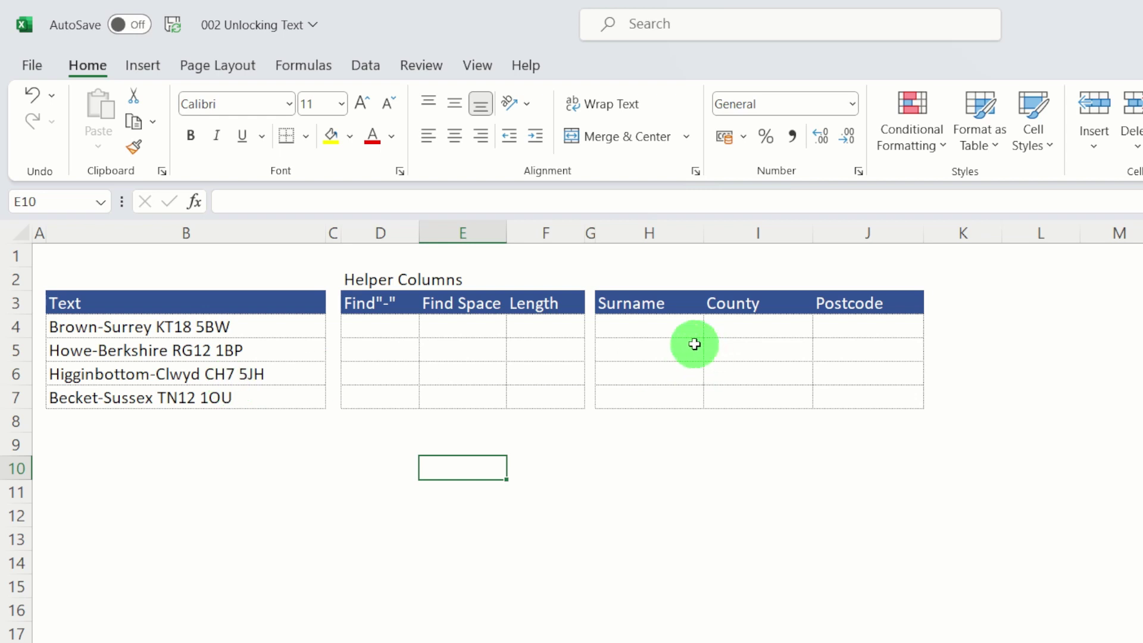
# - Try extracting the surnames with =LEFT(B4,5) in H4 and fill the formula down to H7
pyautogui.click(665, 331)
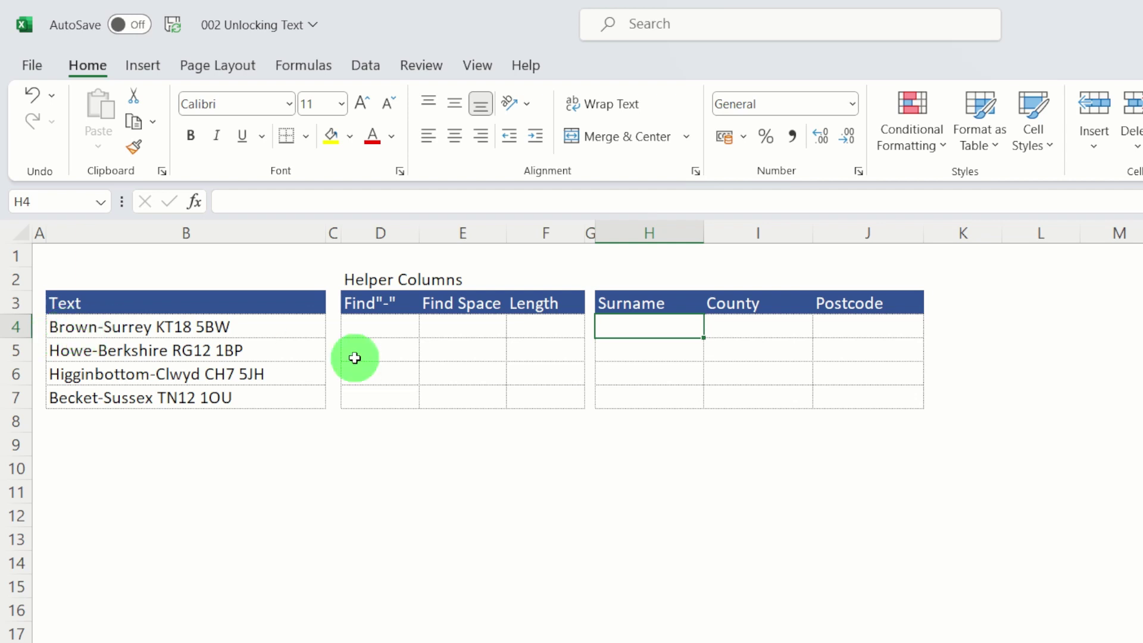
pyautogui.write('=lef')
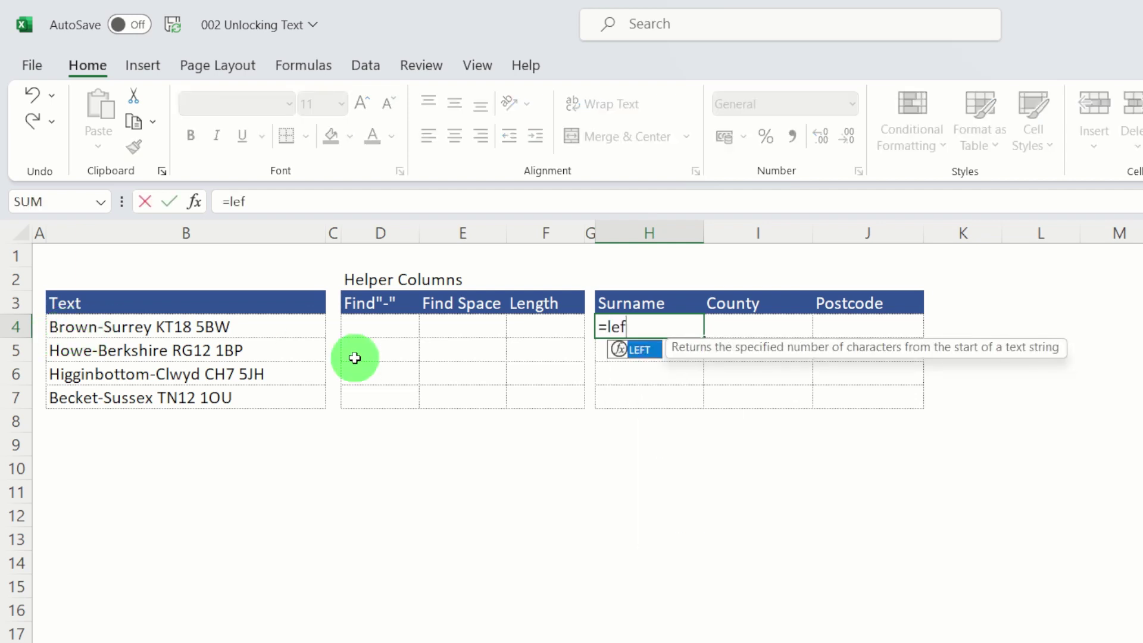
pyautogui.write('t(')
pyautogui.click(216, 327)
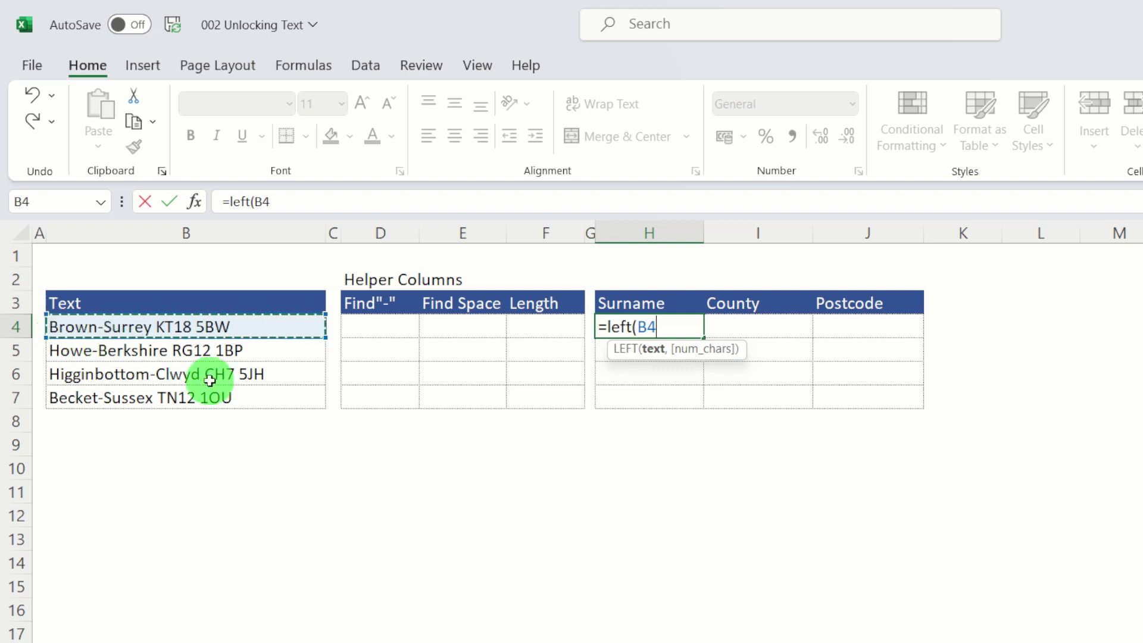
pyautogui.write(',')
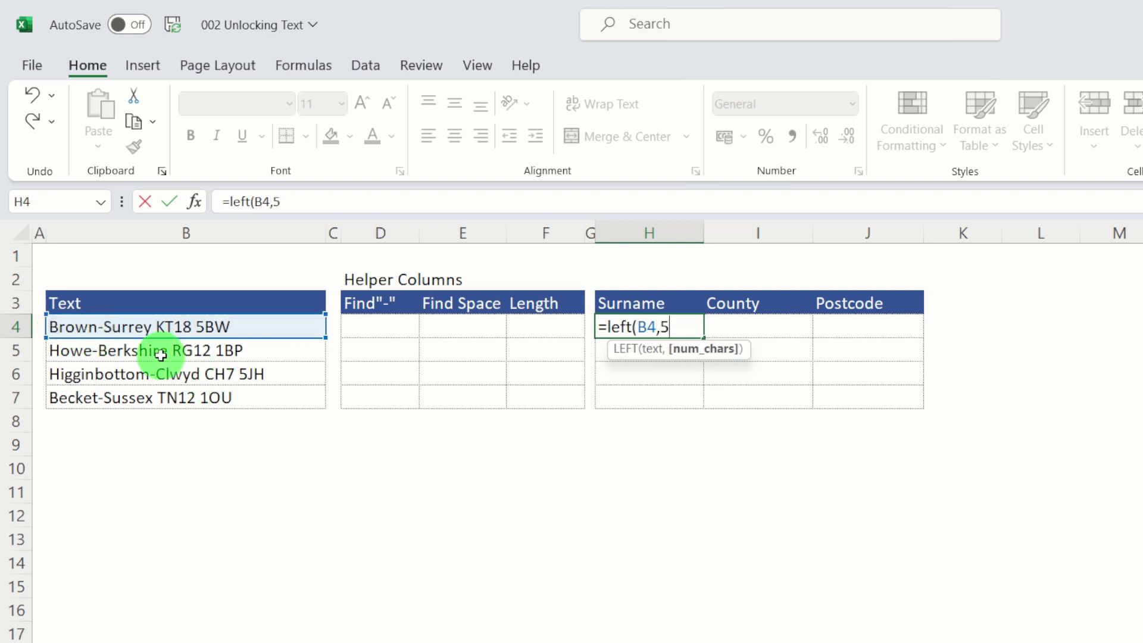
pyautogui.write('5)')
pyautogui.press('Return')
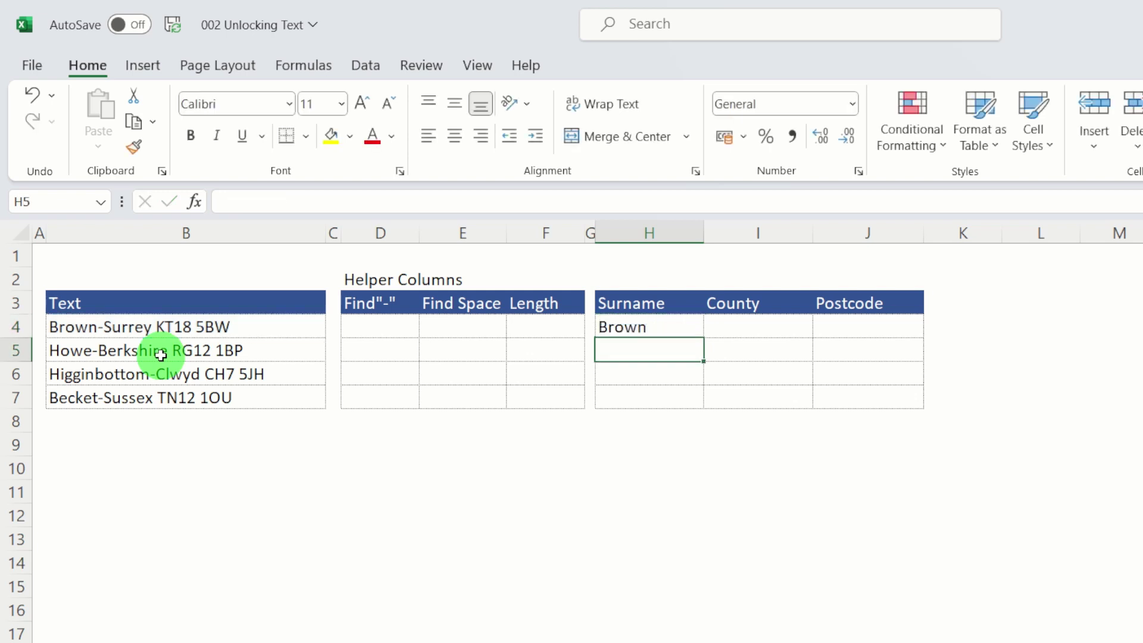
pyautogui.click(657, 326)
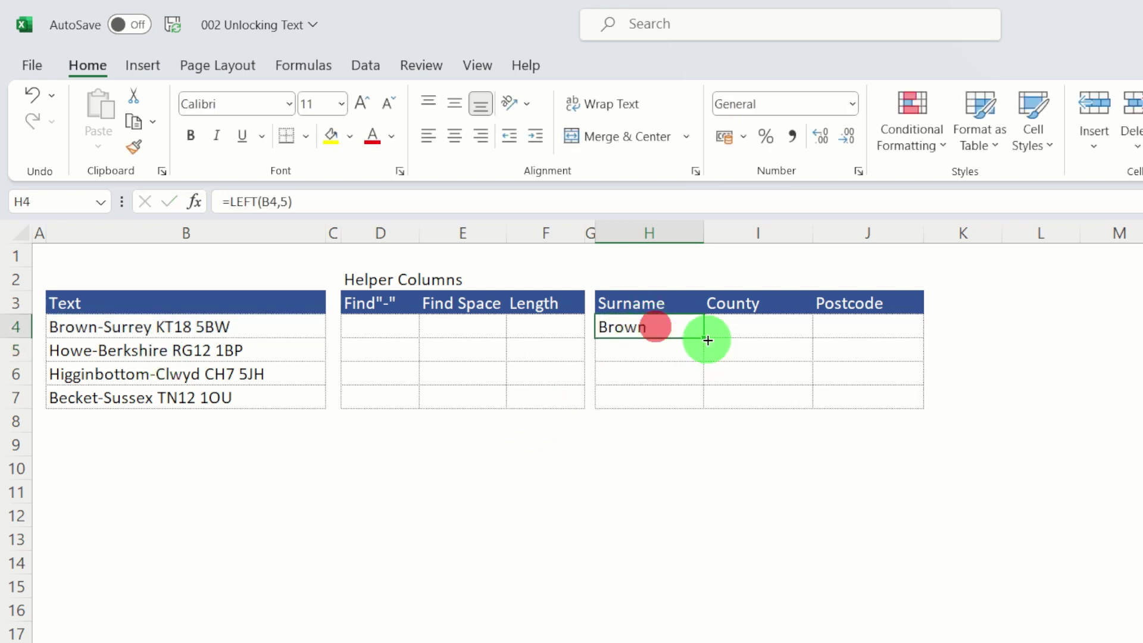
pyautogui.doubleClick(703, 338)
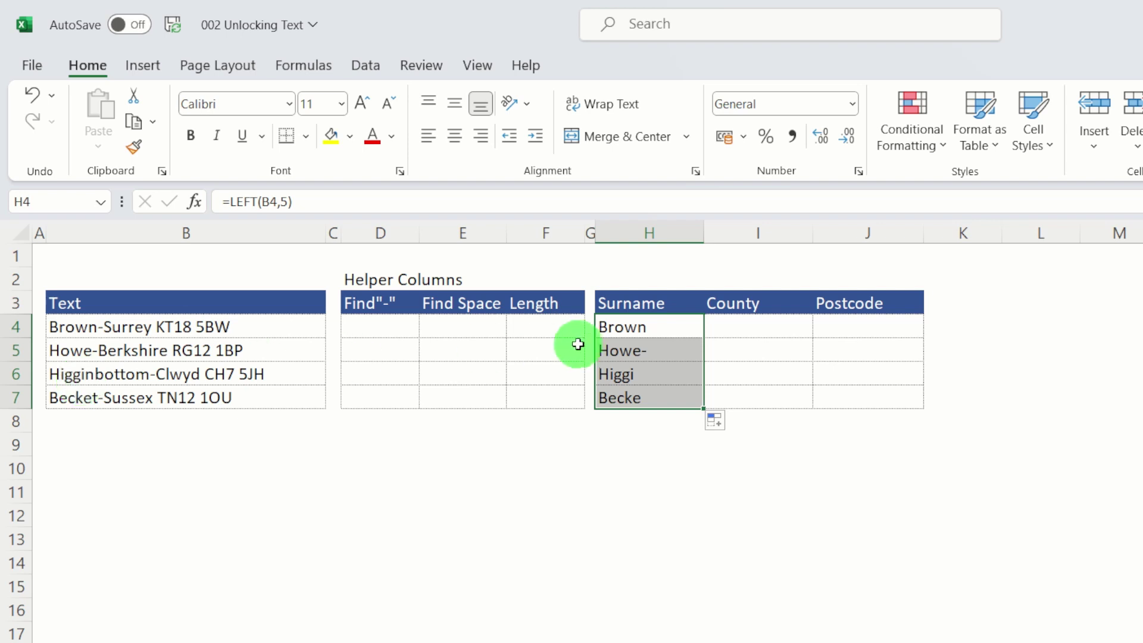
# - Clear the LEFT formulas from the Surname cells H4:H7
pyautogui.click(671, 331)
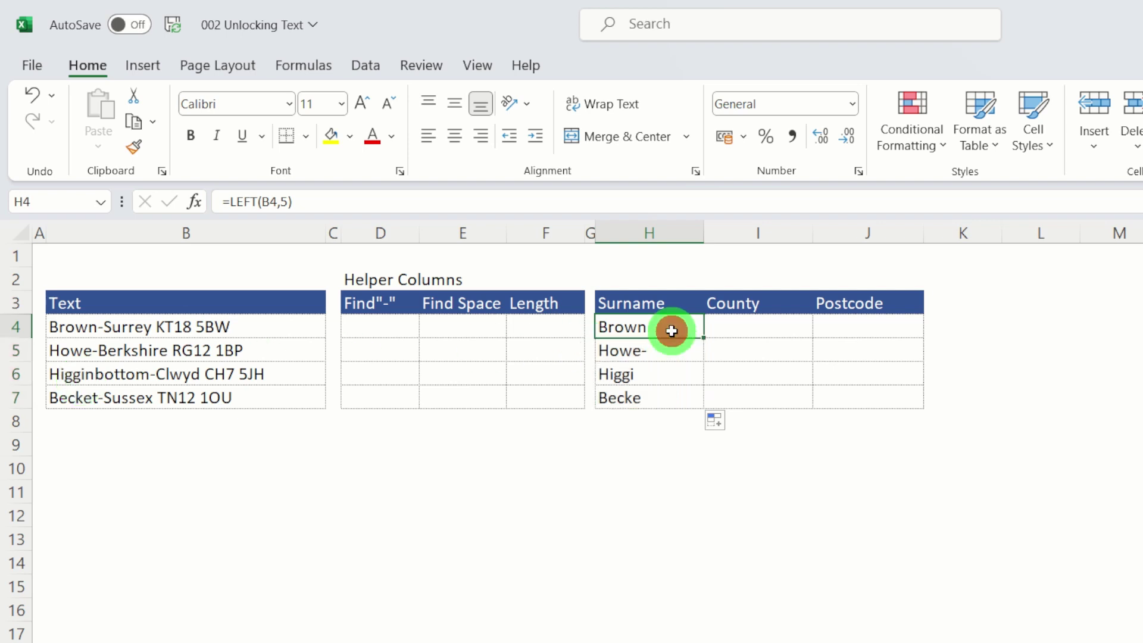
pyautogui.hotkey('ctrl', 'shift', 'Down')
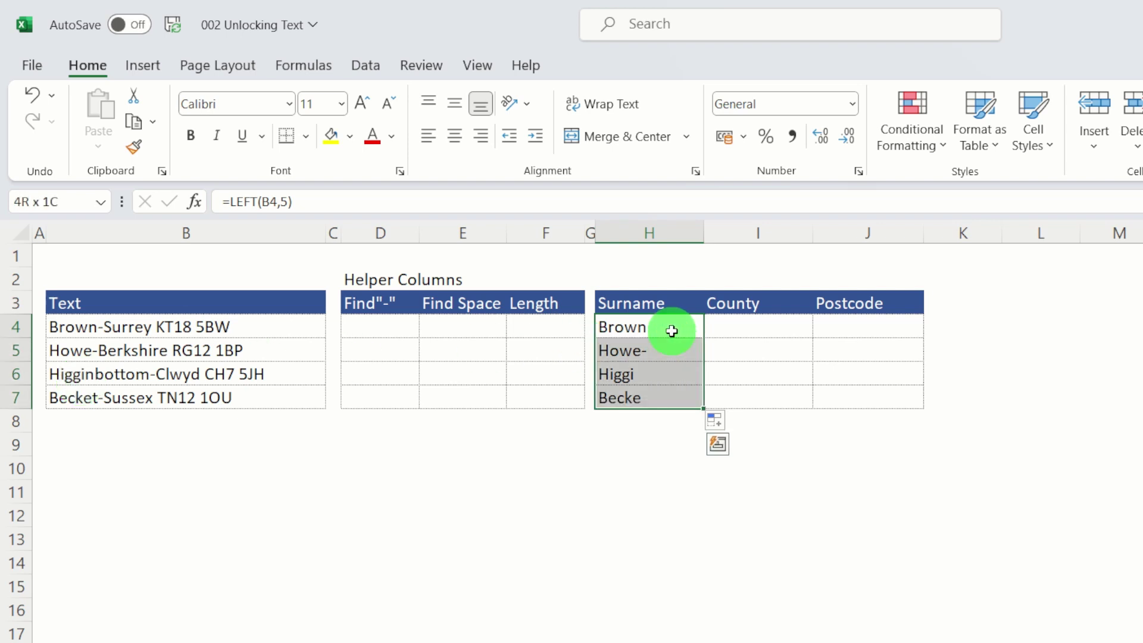
pyautogui.press('Delete')
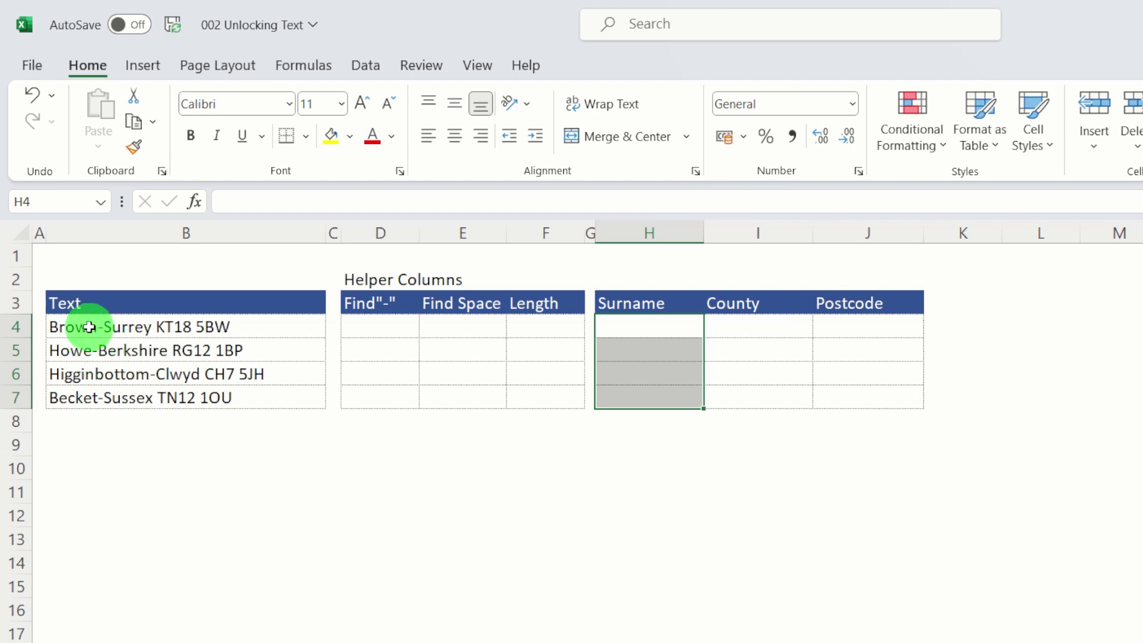
# - Enter =FIND("-",B4) in D4 to locate the hyphen in the text and fill it down to D7
pyautogui.click(390, 325)
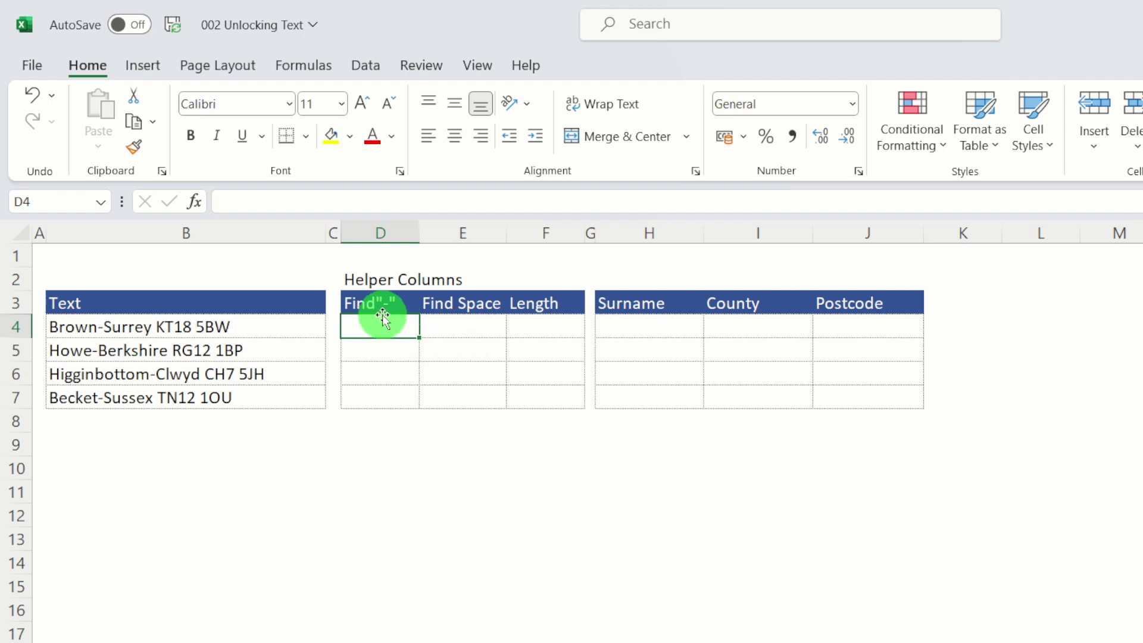
pyautogui.write('=find')
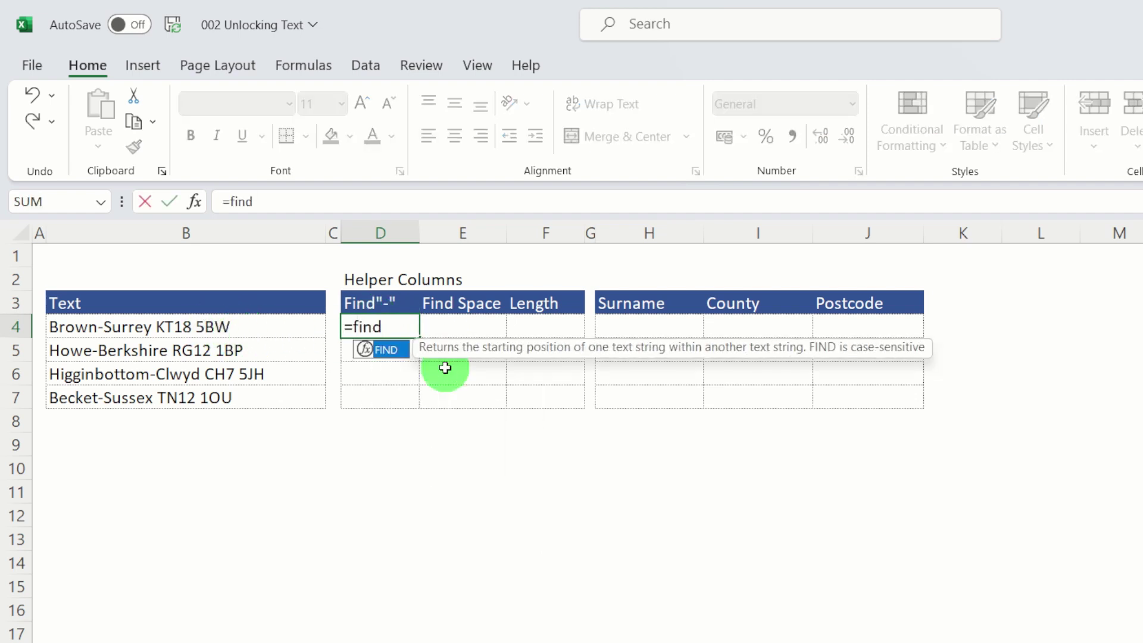
pyautogui.press('Tab')
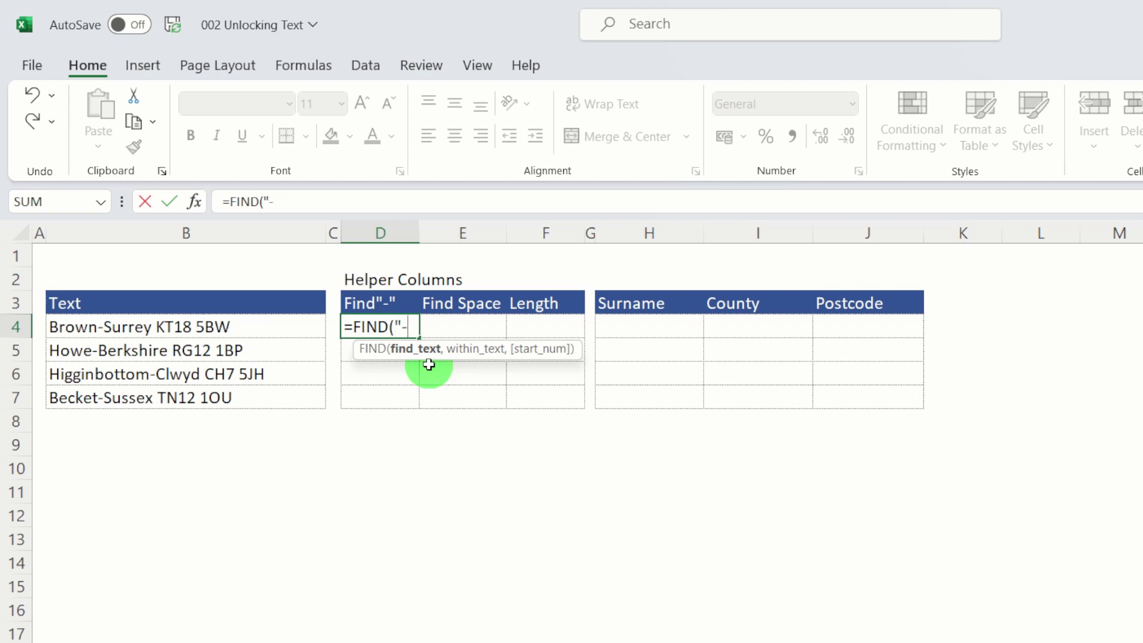
pyautogui.write('"-",')
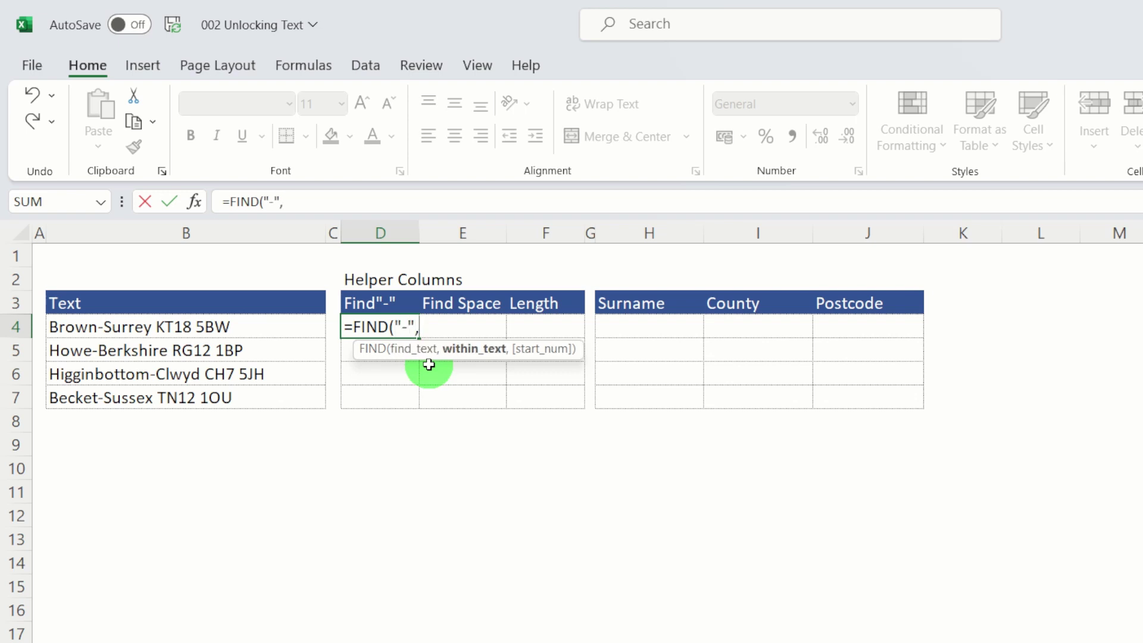
pyautogui.click(238, 328)
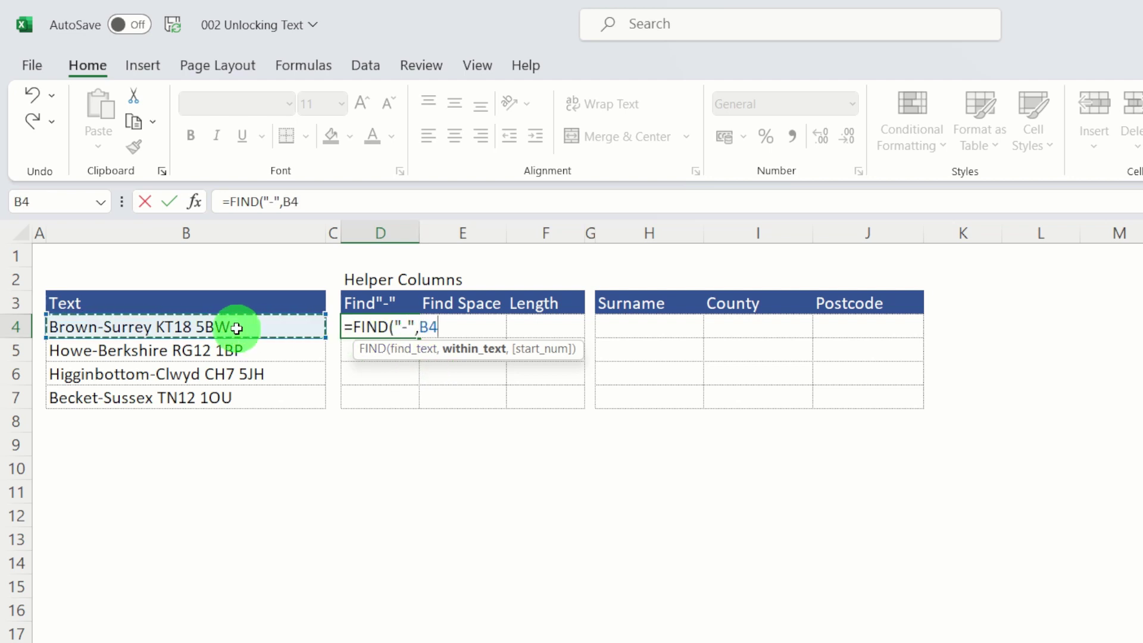
pyautogui.write(')')
pyautogui.press('Return')
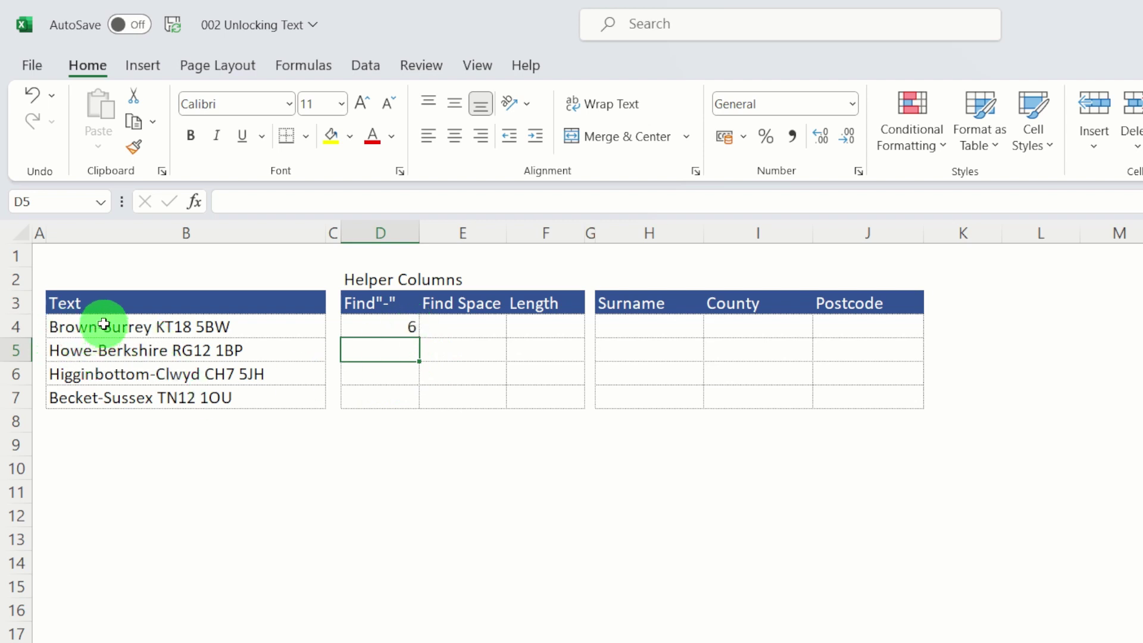
pyautogui.click(417, 331)
pyautogui.moveTo(419, 337); pyautogui.dragTo(415, 405)
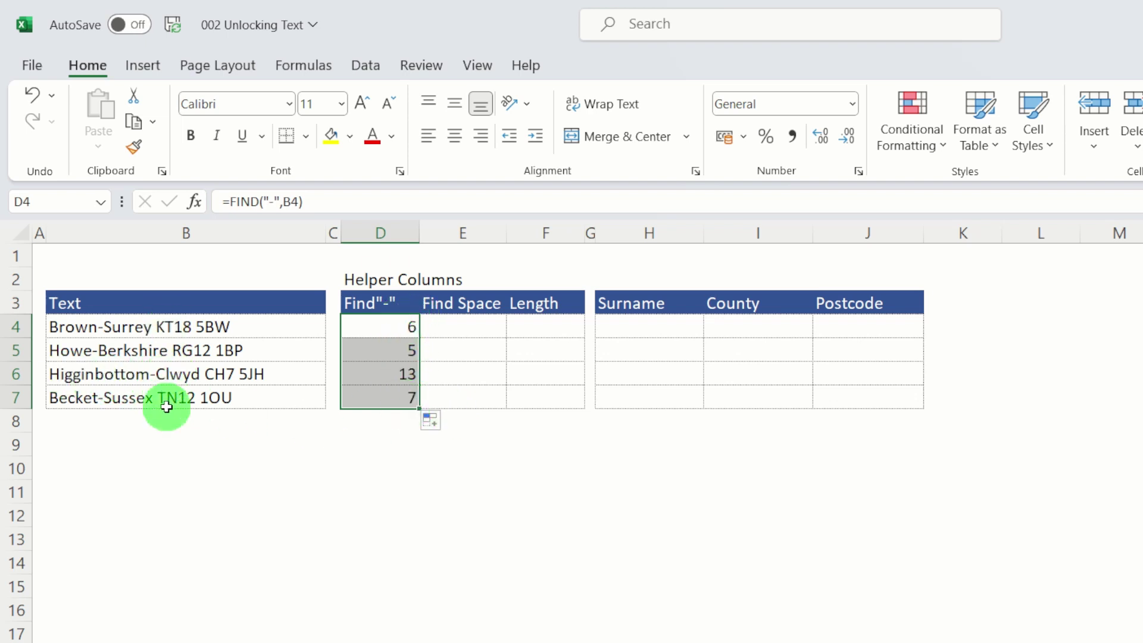
# - Extract the surnames with =LEFT(B4,D4-1) in H4 and fill the formula down to H7
pyautogui.click(665, 327)
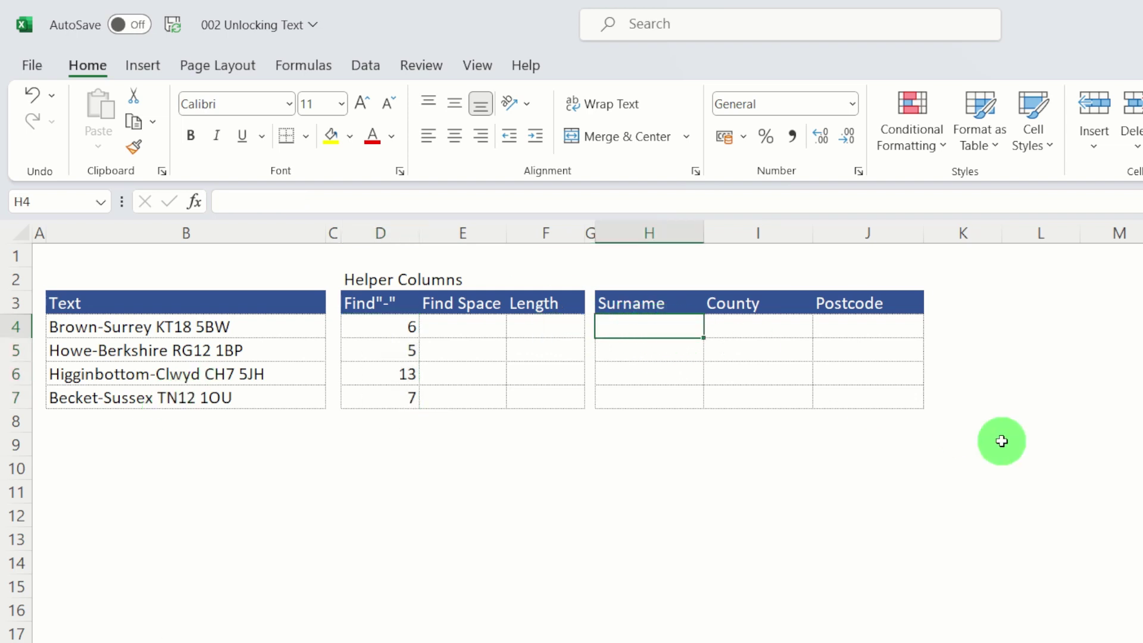
pyautogui.write('=left')
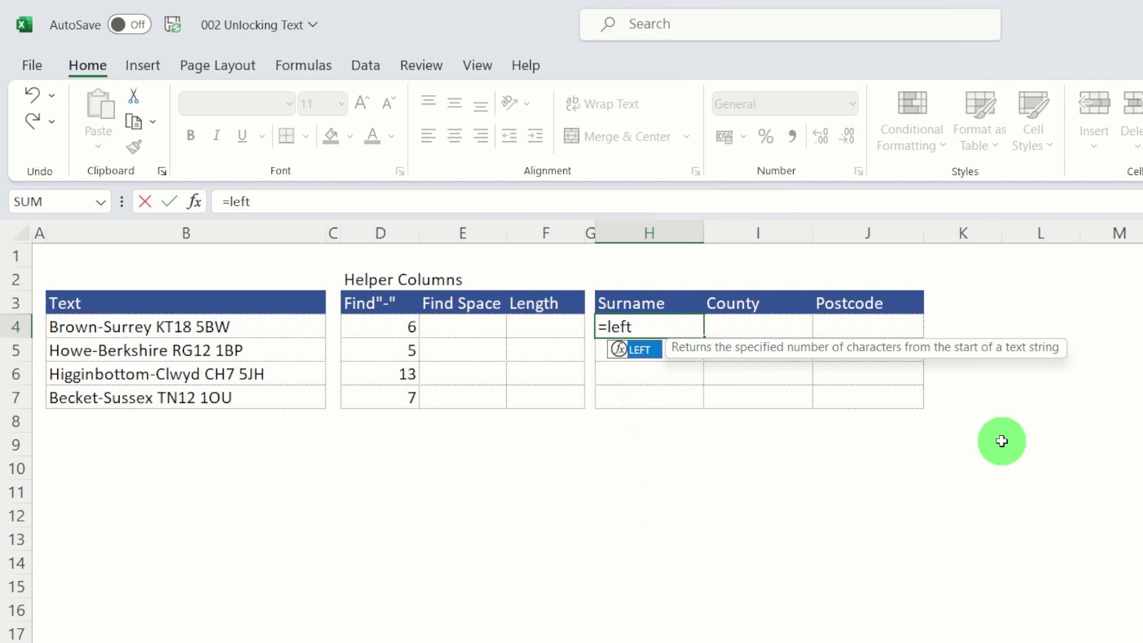
pyautogui.write('(')
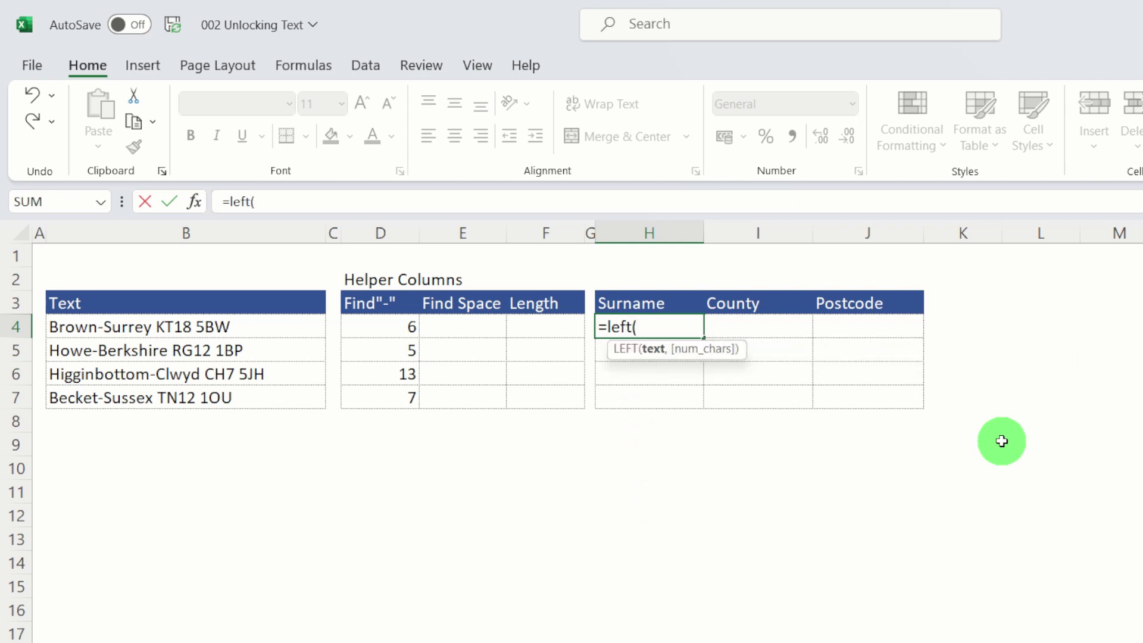
pyautogui.click(262, 328)
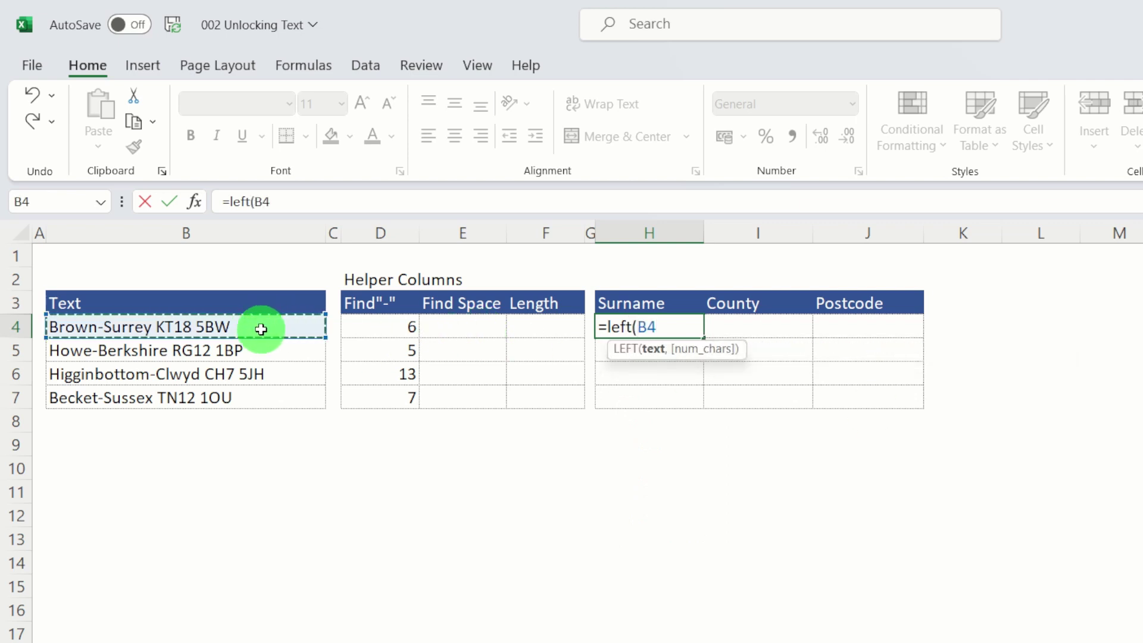
pyautogui.write(',')
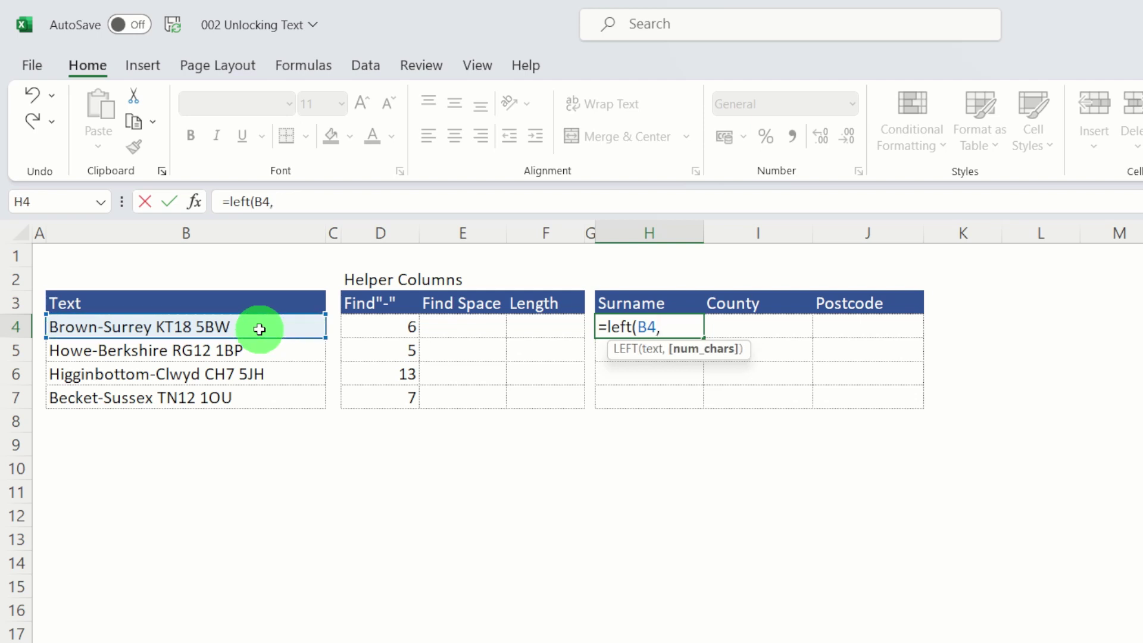
pyautogui.click(398, 329)
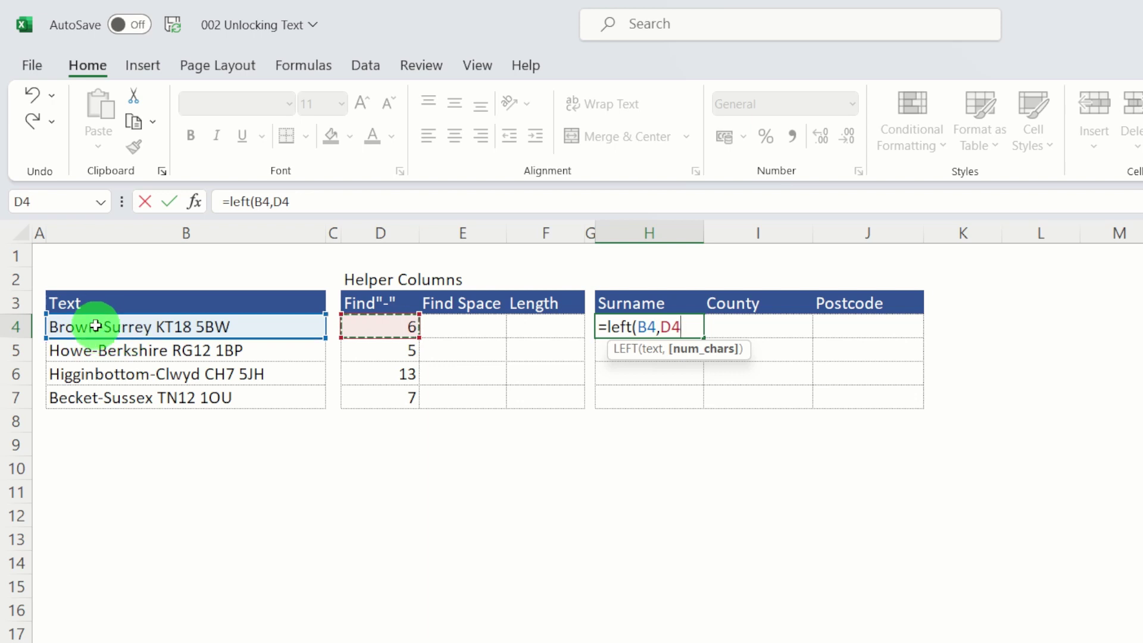
pyautogui.click(305, 201)
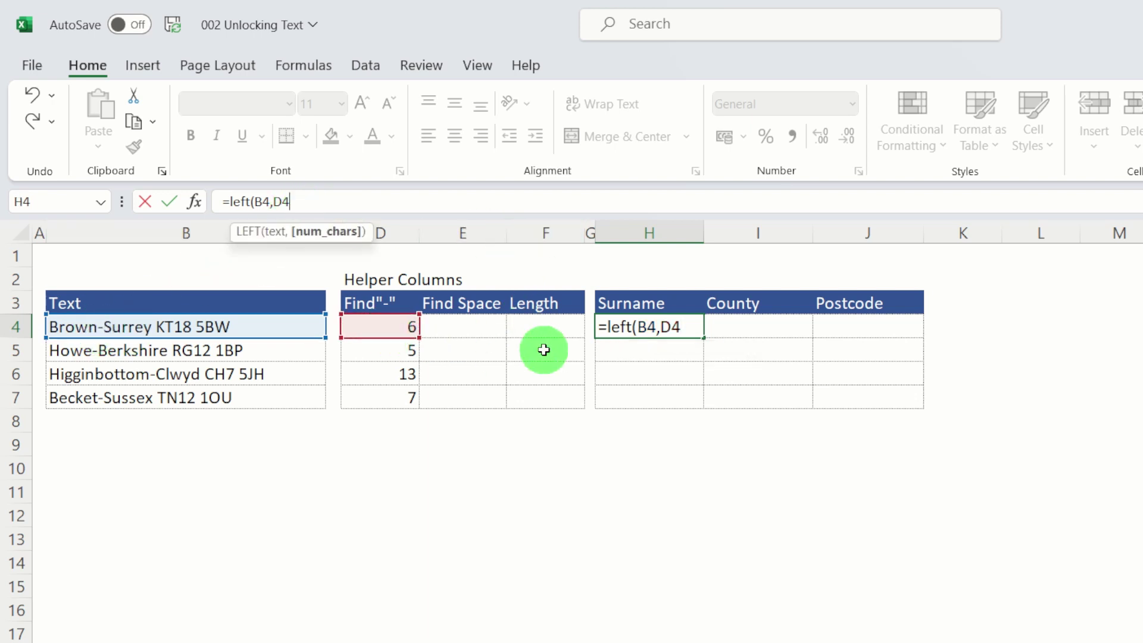
pyautogui.write('-1)')
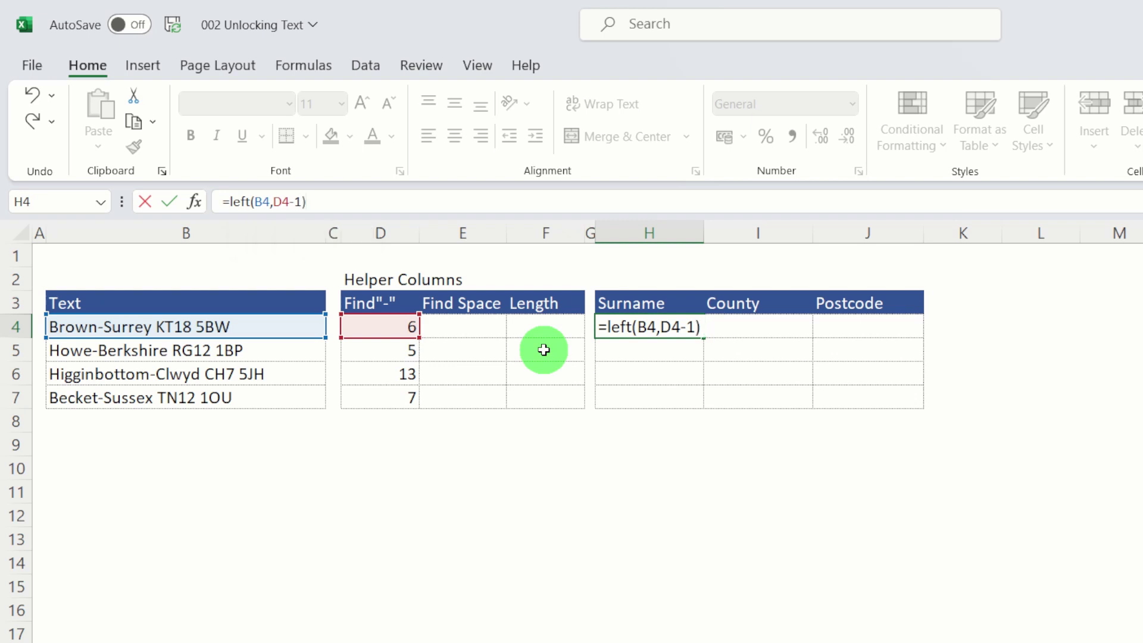
pyautogui.press('Return')
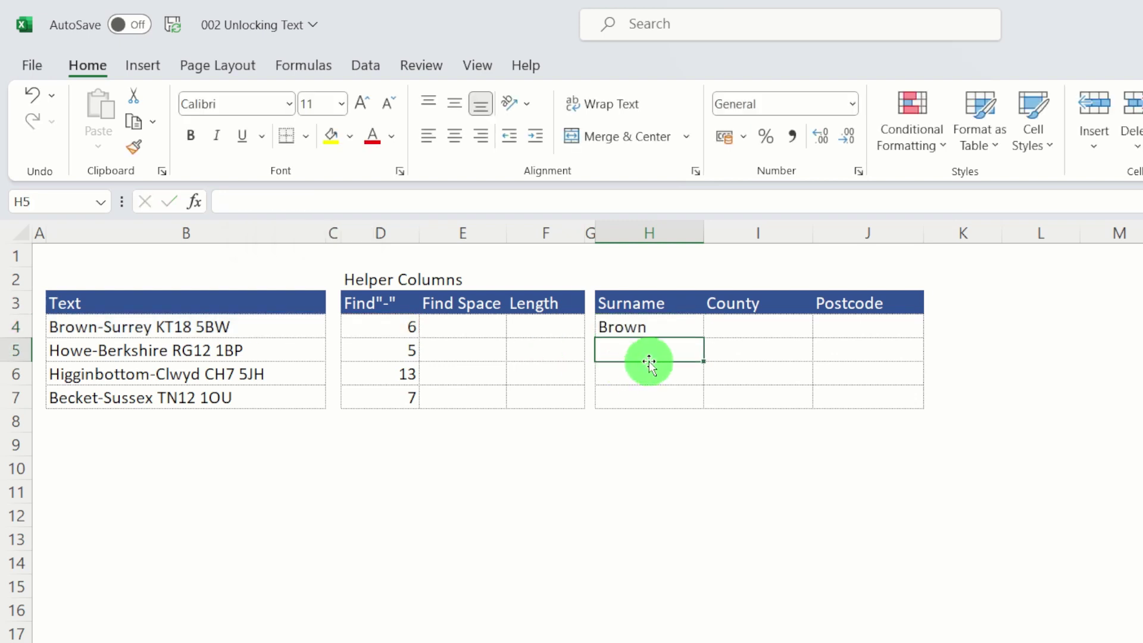
pyautogui.click(655, 326)
pyautogui.moveTo(703, 337); pyautogui.dragTo(696, 398)
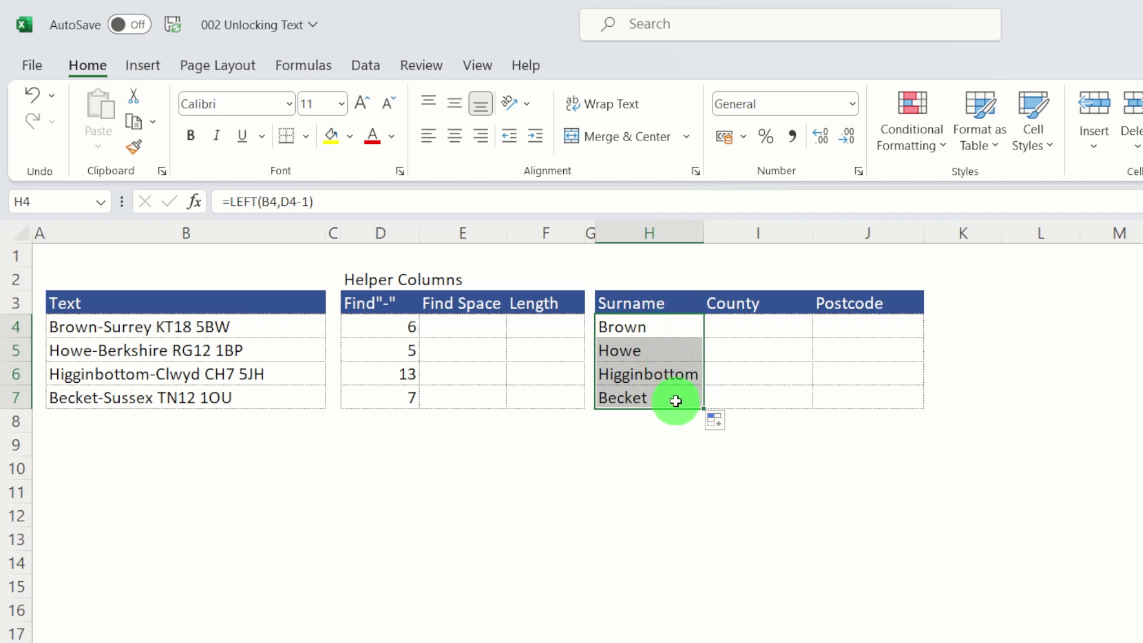
# - Enter =FIND(" ",B4) in E4 to locate the first space in the text and fill it down to E7
pyautogui.click(759, 326)
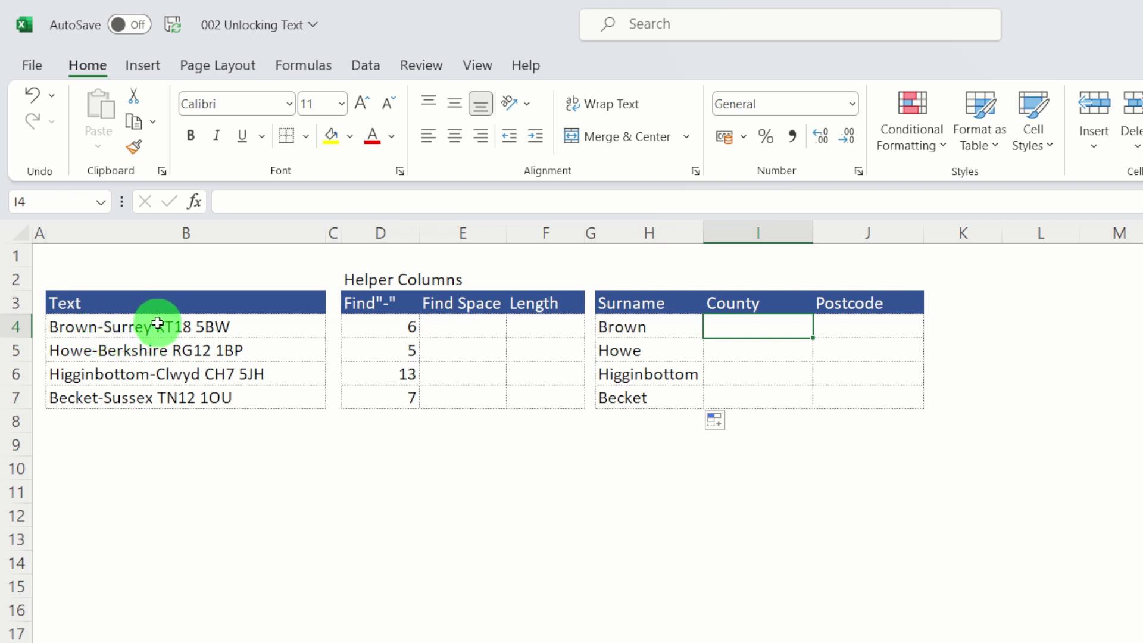
pyautogui.click(481, 326)
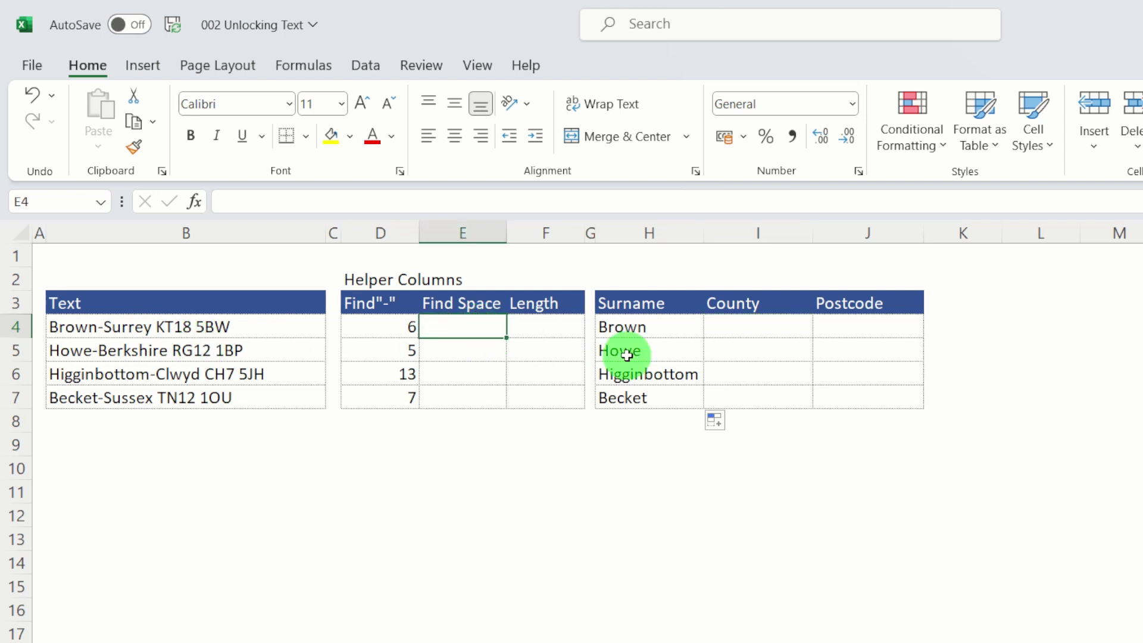
pyautogui.write('=')
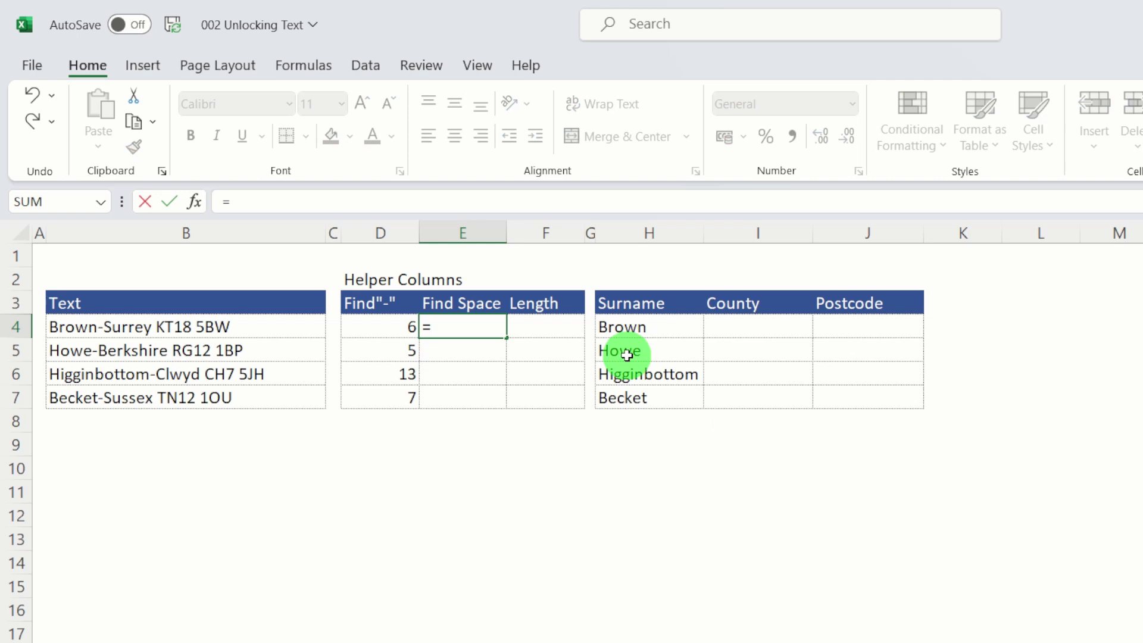
pyautogui.write('find')
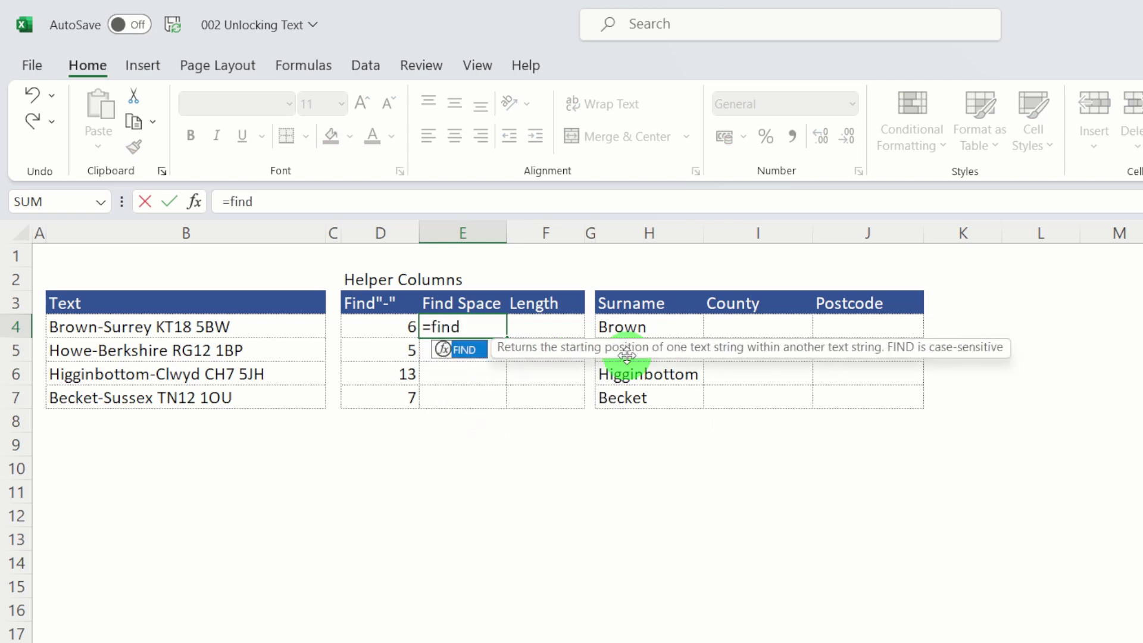
pyautogui.write('("')
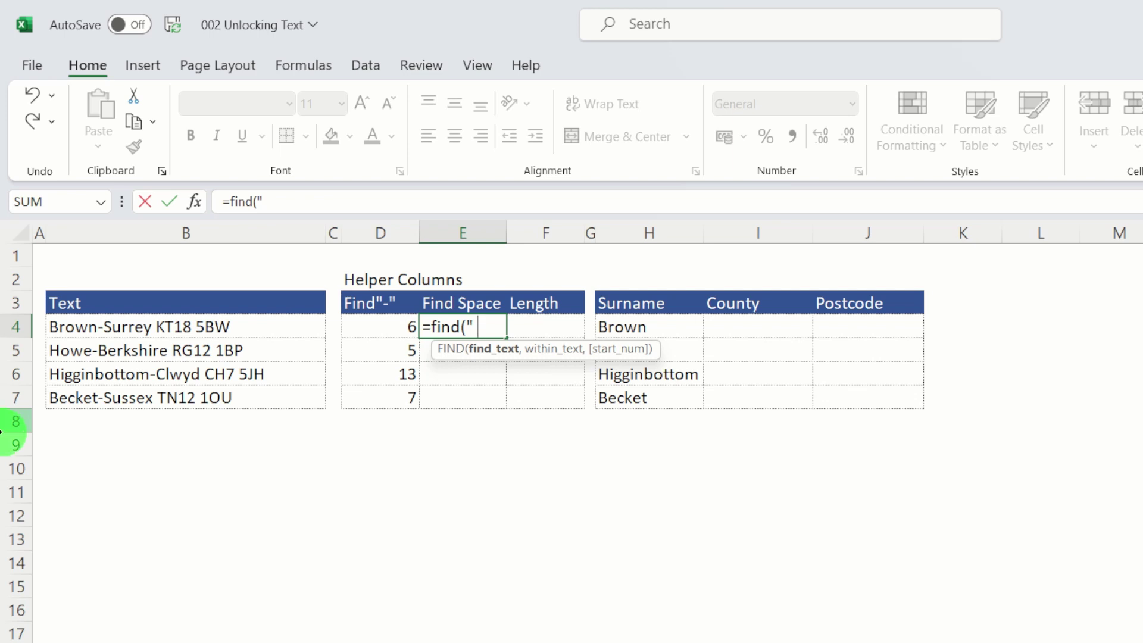
pyautogui.write(' ",')
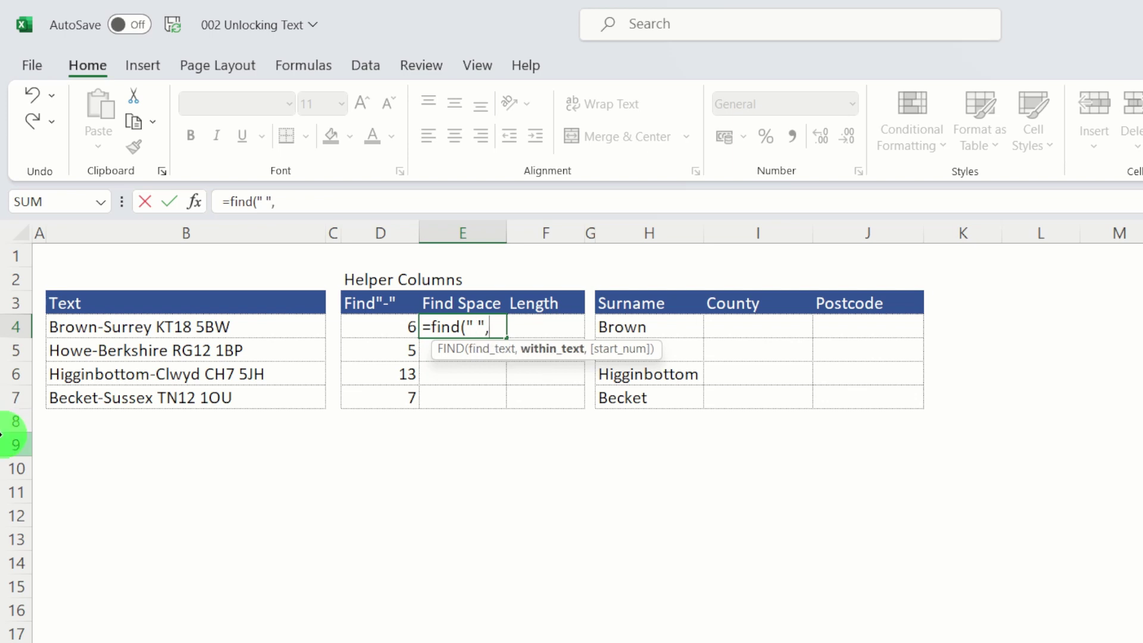
pyautogui.click(234, 329)
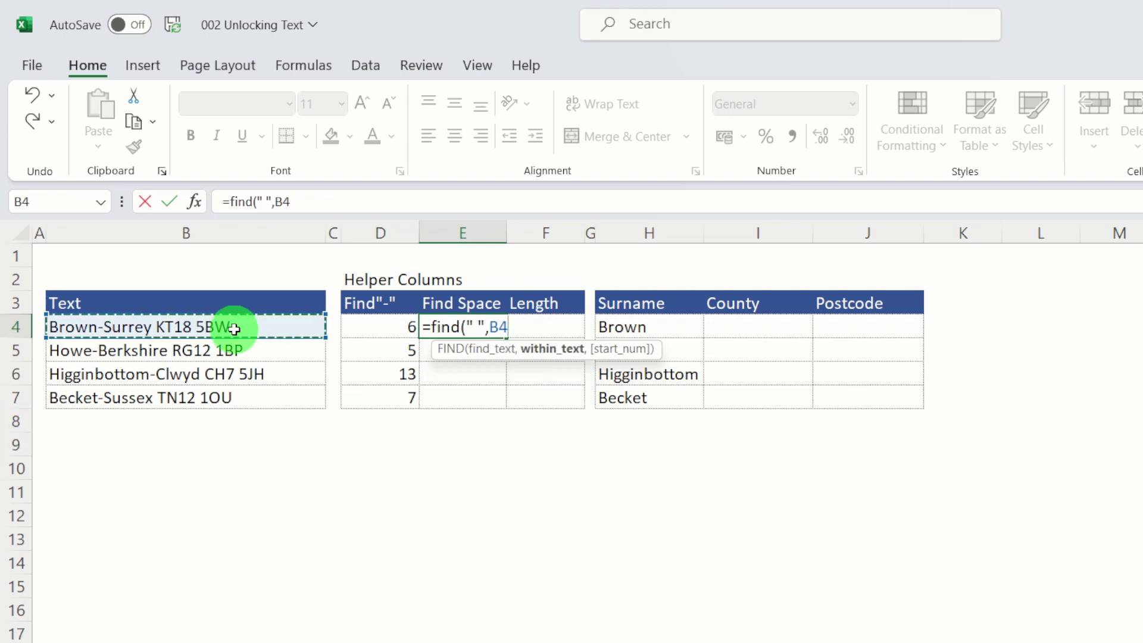
pyautogui.write(')')
pyautogui.press('Return')
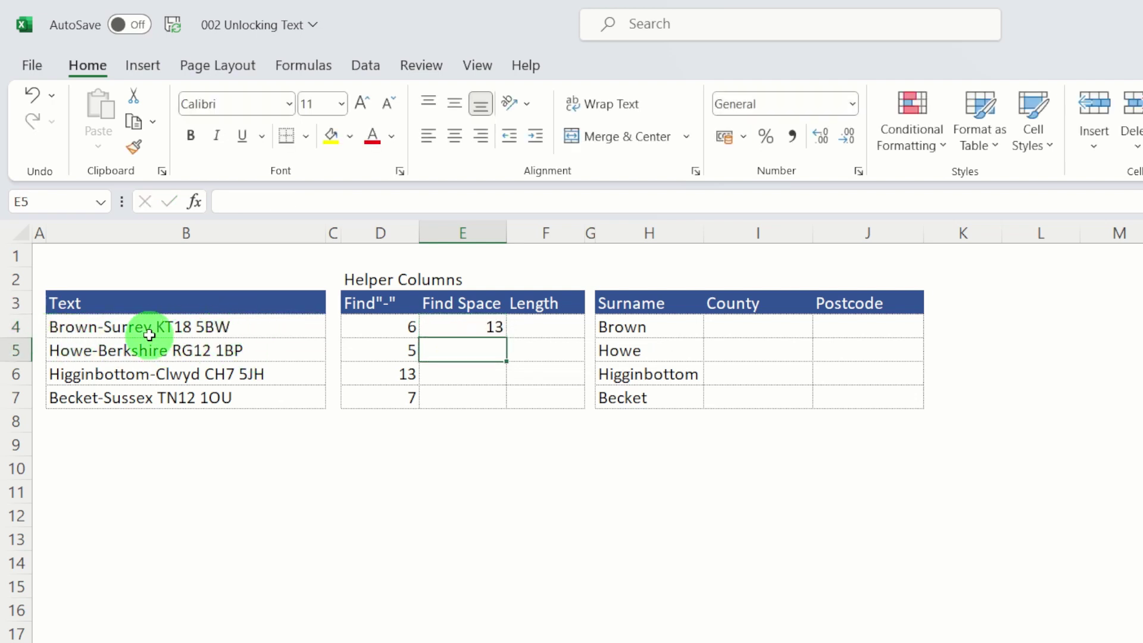
pyautogui.click(497, 329)
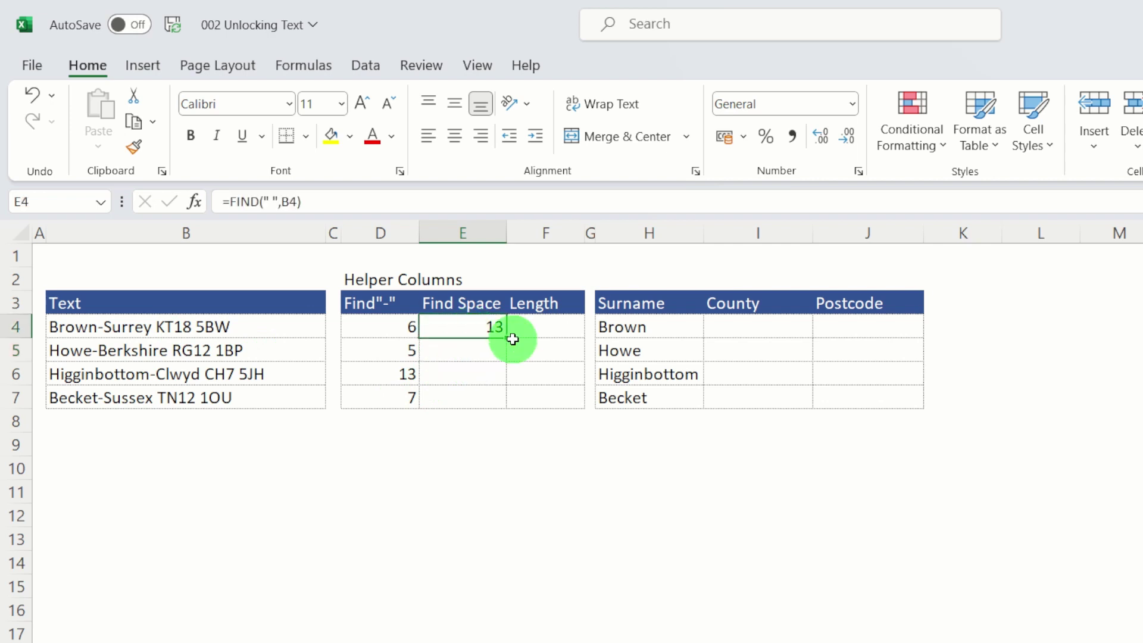
pyautogui.moveTo(506, 337); pyautogui.dragTo(503, 404)
# - Extract the counties with =MID(B4,D4+1,E4-D4) in I4 and fill the formula down to I7
pyautogui.click(756, 325)
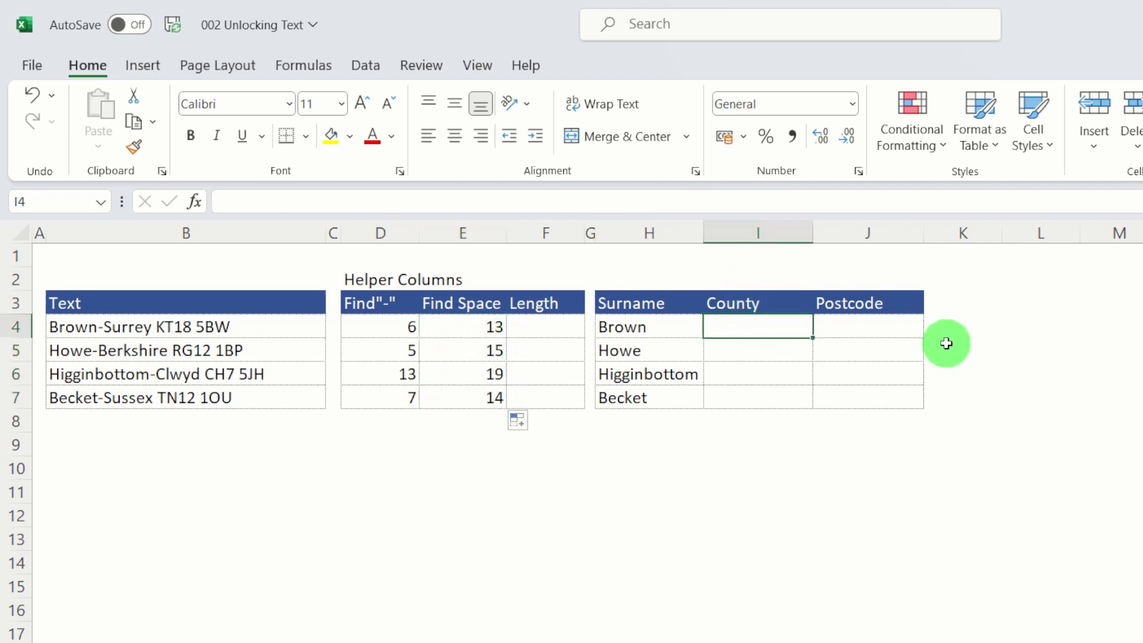
pyautogui.write('=mid')
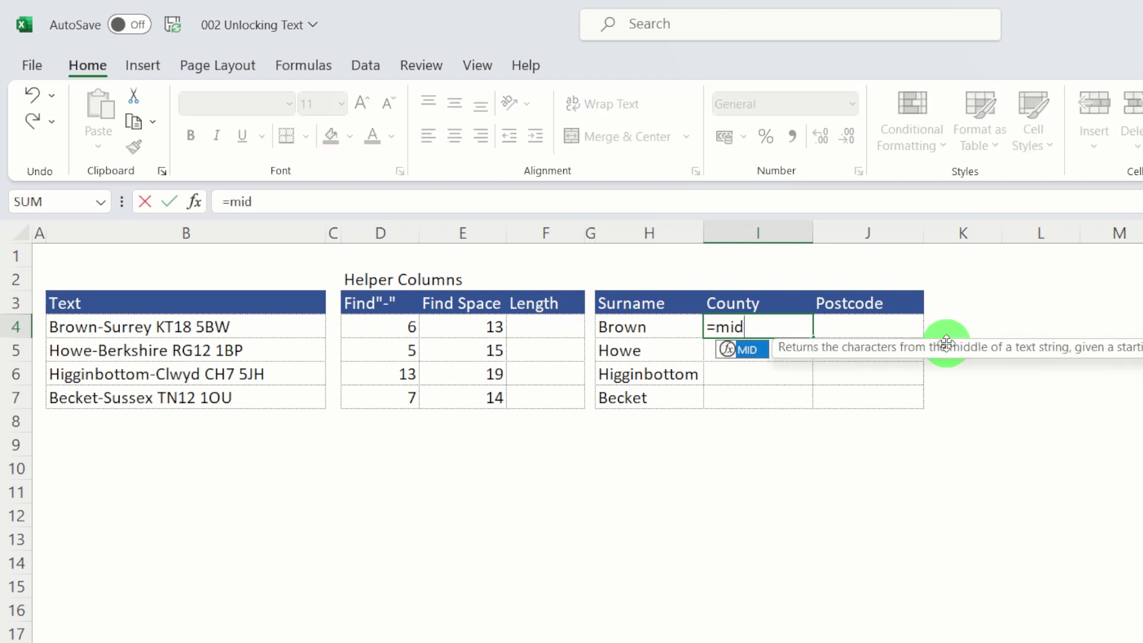
pyautogui.write('(')
pyautogui.click(263, 331)
pyautogui.write(',')
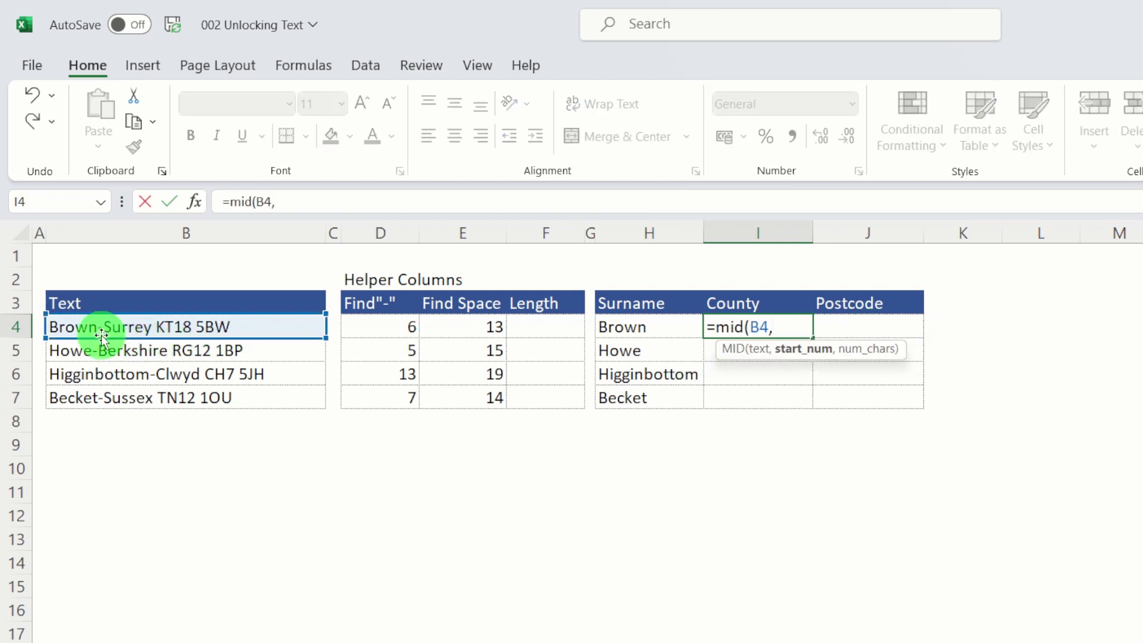
pyautogui.click(405, 329)
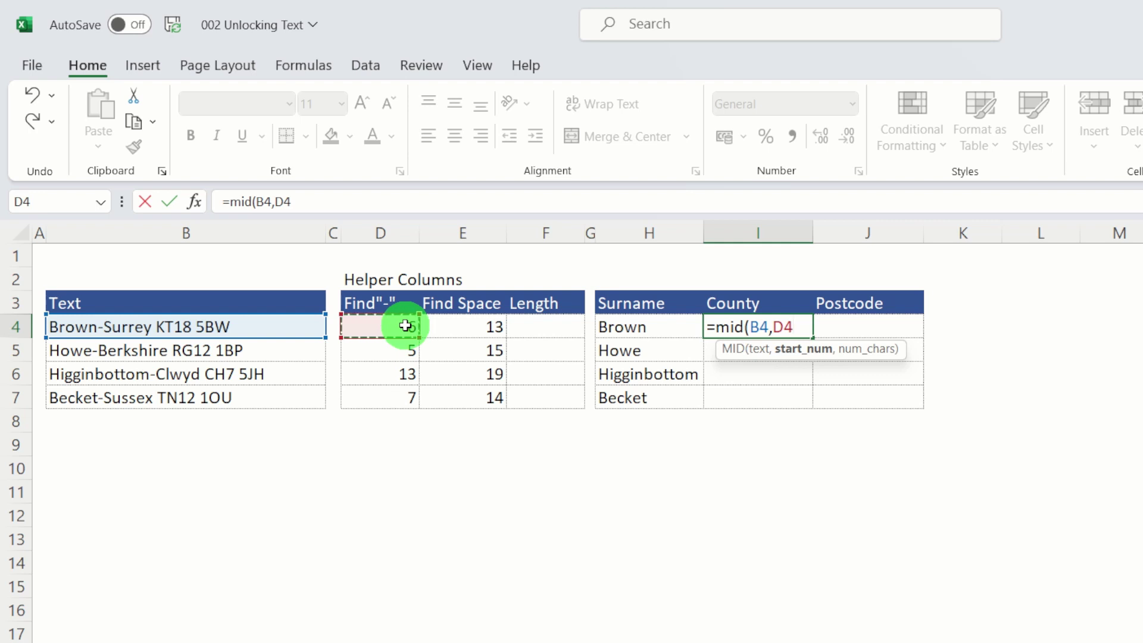
pyautogui.write('+1')
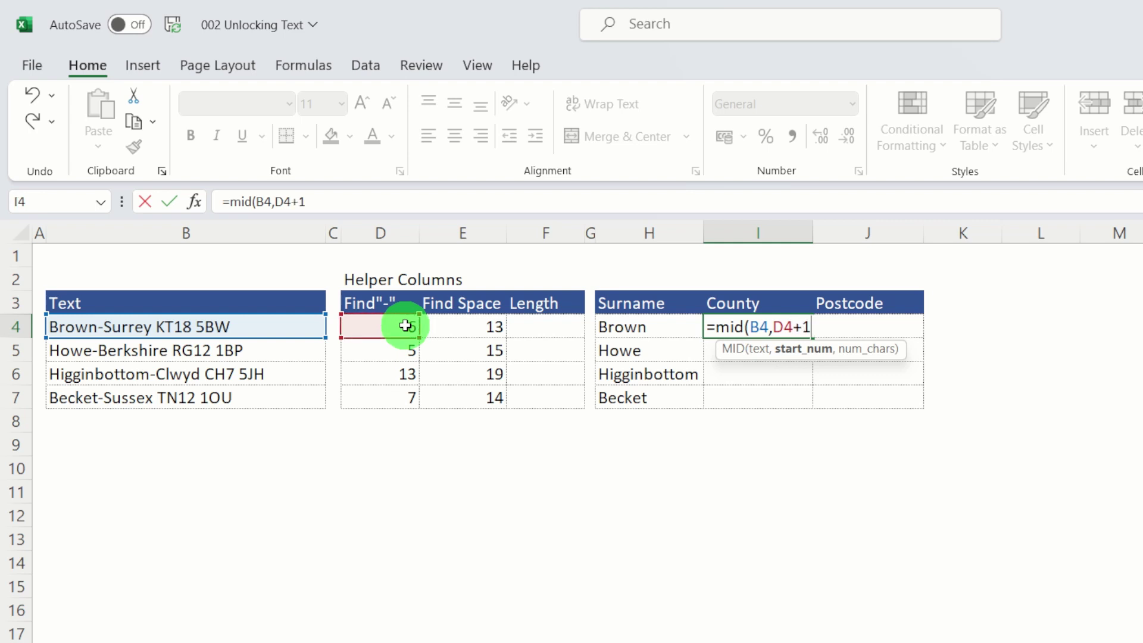
pyautogui.write(',')
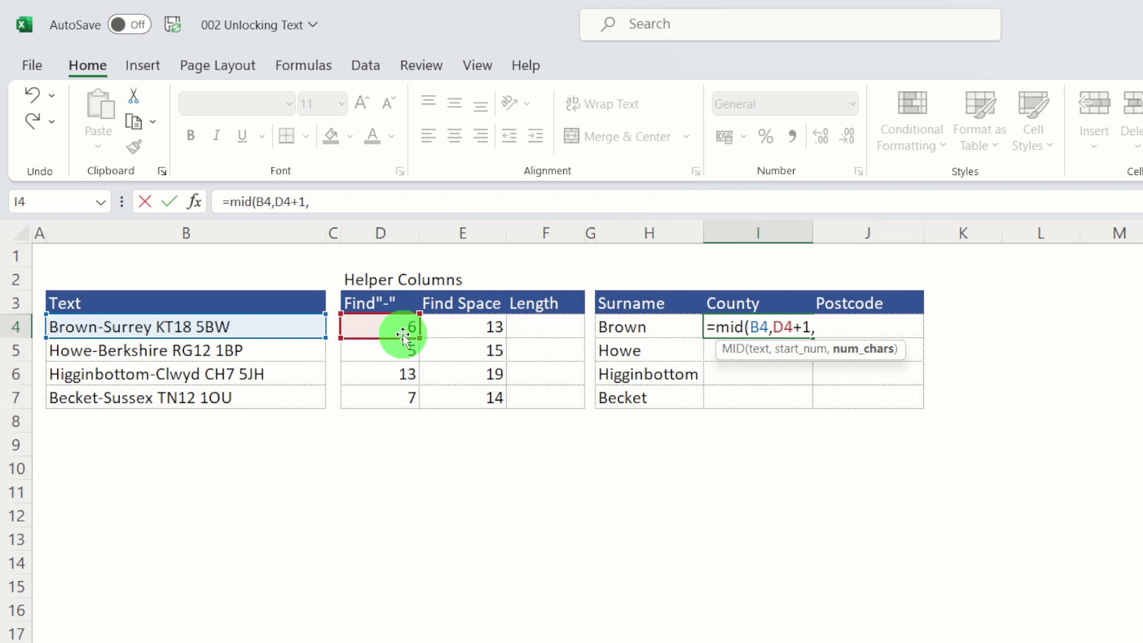
pyautogui.click(488, 324)
pyautogui.write('-')
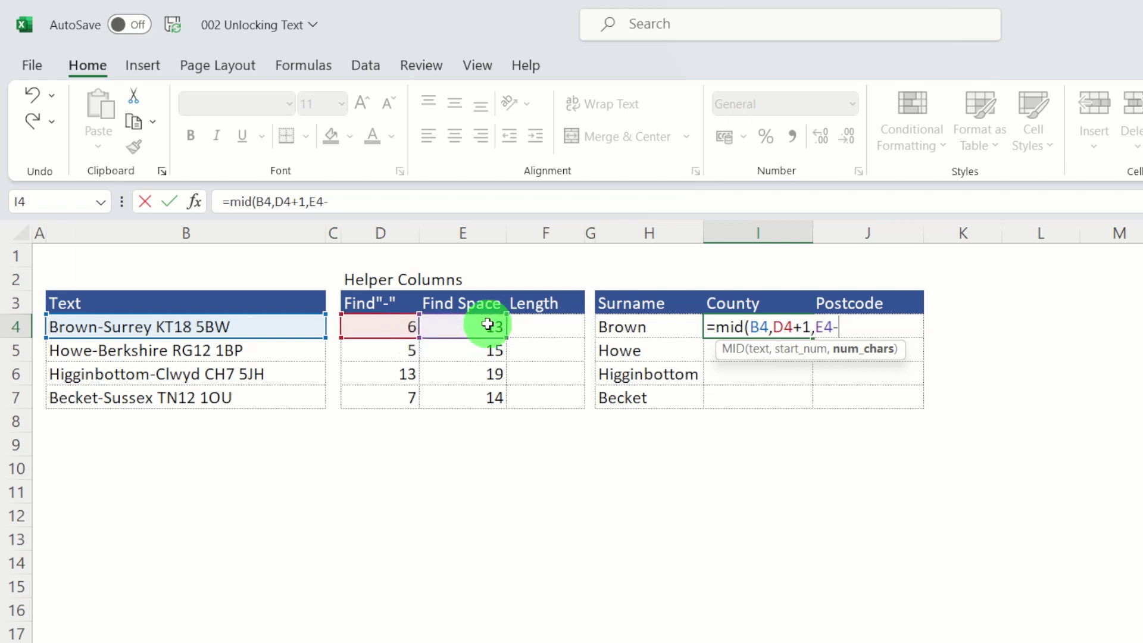
pyautogui.click(395, 326)
pyautogui.write(')')
pyautogui.press('Return')
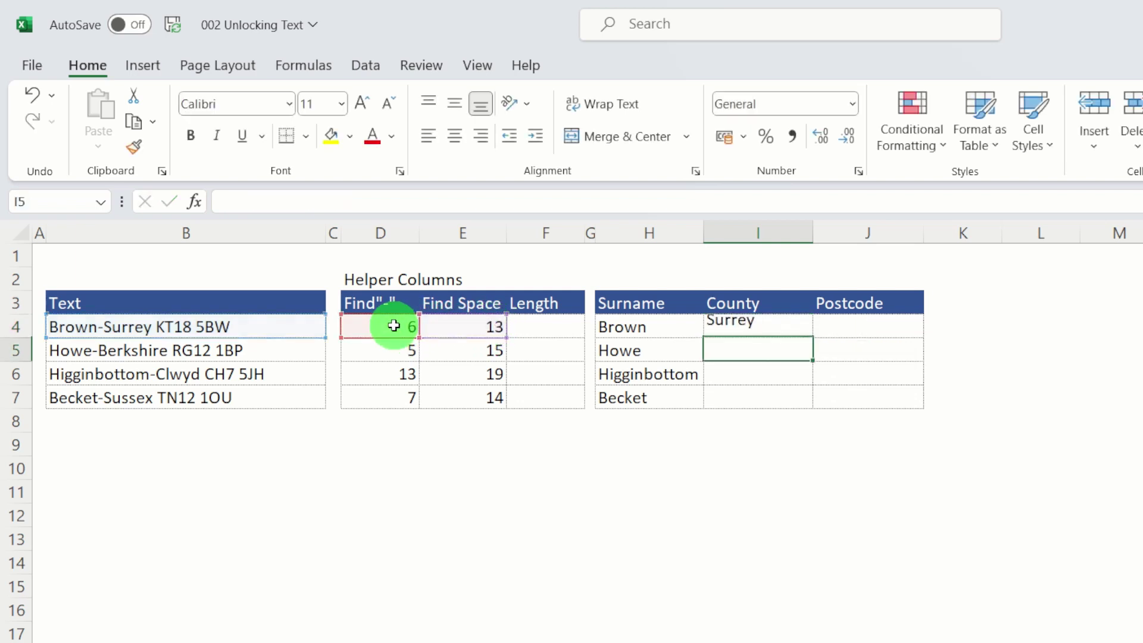
pyautogui.click(770, 332)
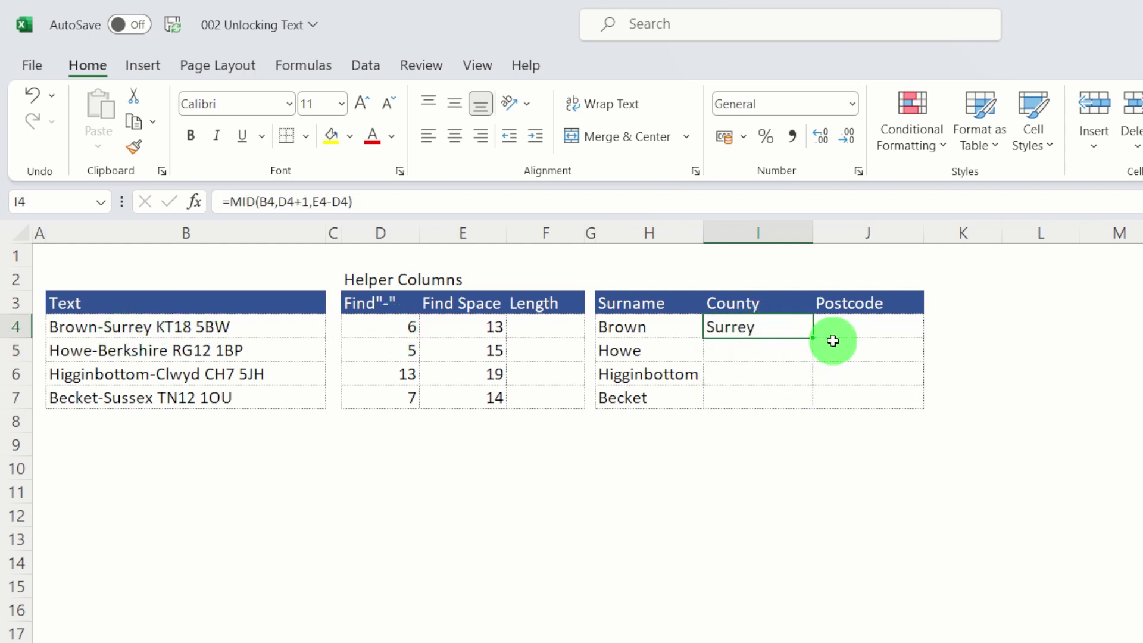
pyautogui.moveTo(815, 337); pyautogui.dragTo(812, 401)
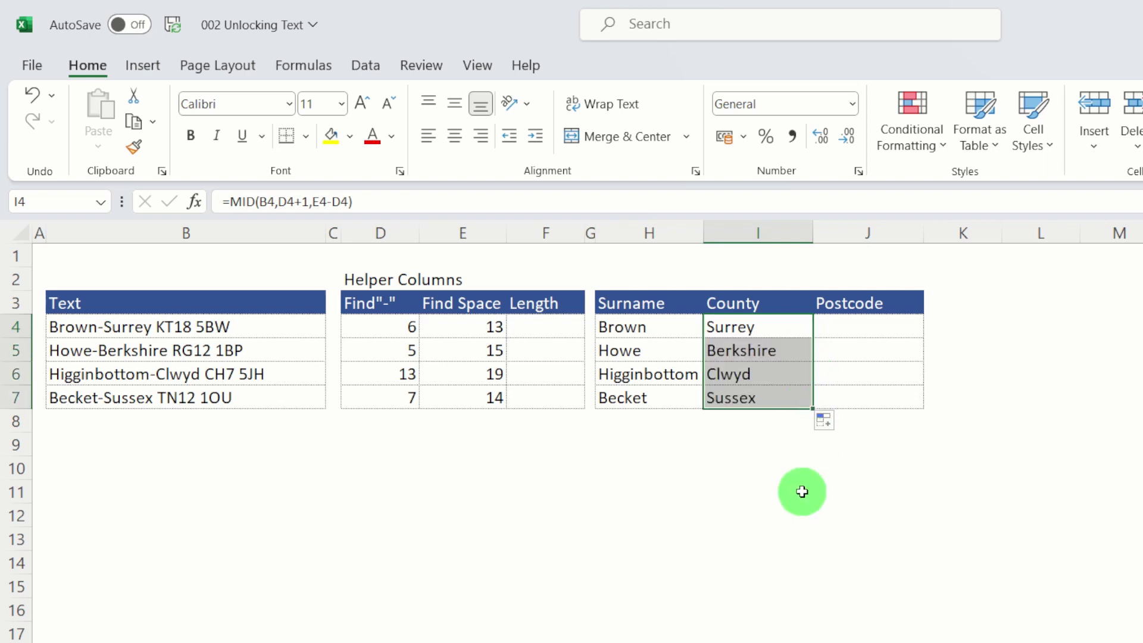
# - Enter =LEN(B4) in F4 to calculate the text length and fill it down to F7
pyautogui.press('Right')
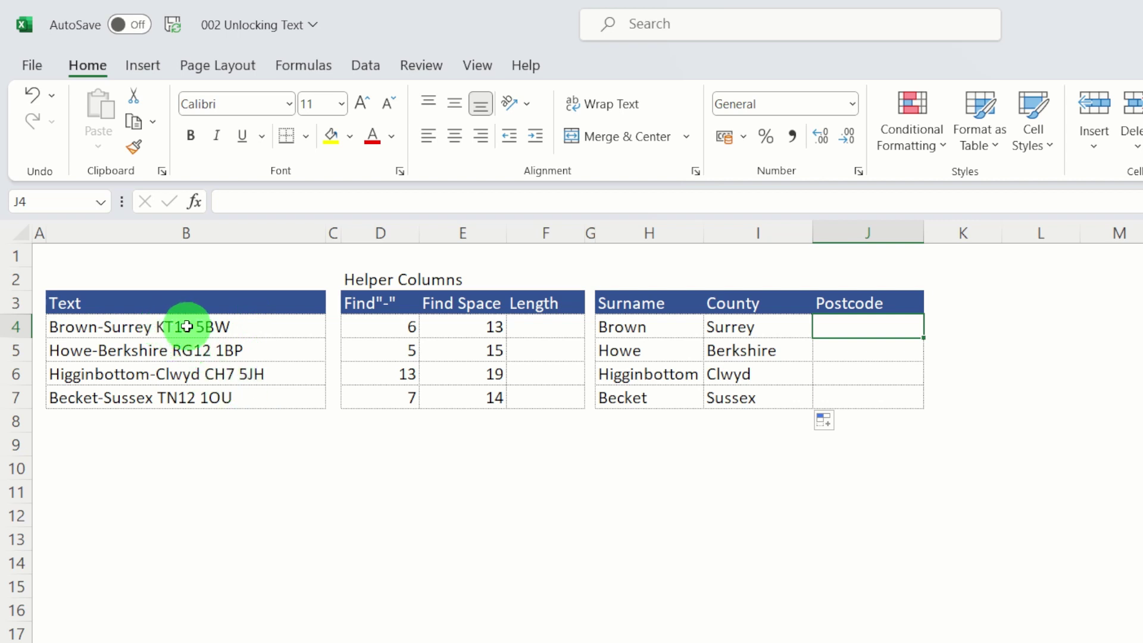
pyautogui.click(555, 327)
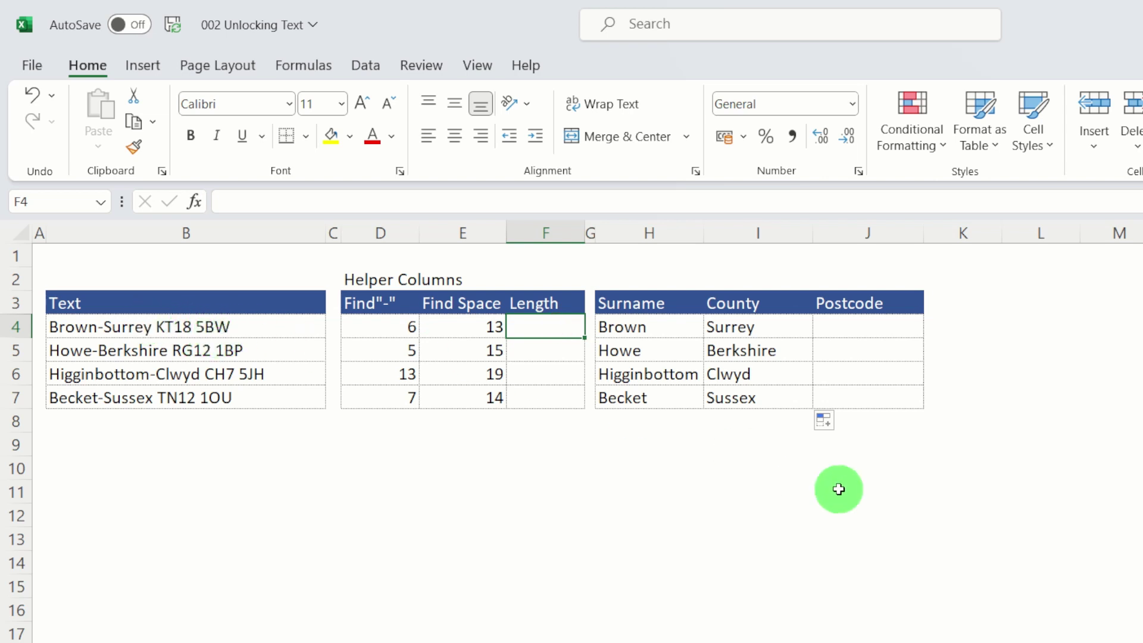
pyautogui.write('=len(')
pyautogui.click(260, 324)
pyautogui.write(')')
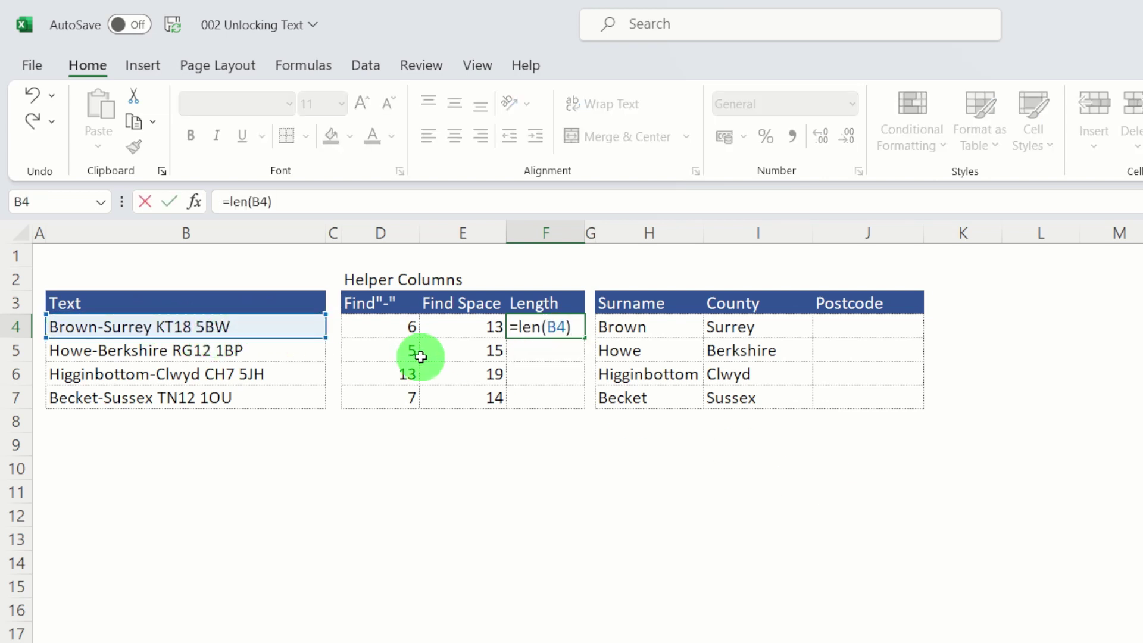
pyautogui.press('Return')
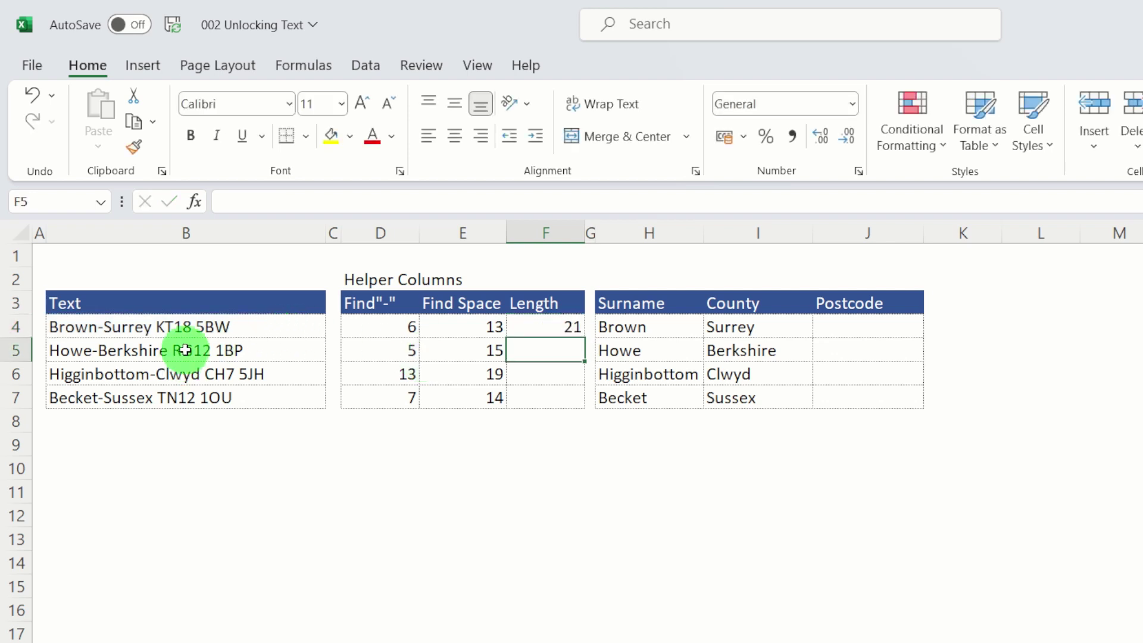
pyautogui.click(556, 326)
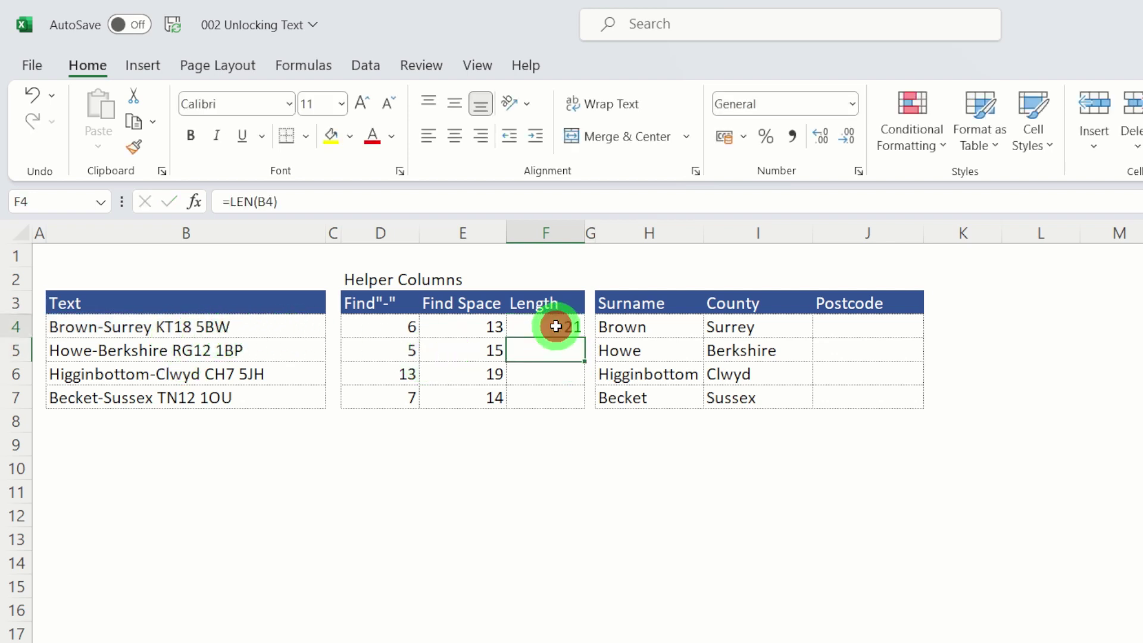
pyautogui.moveTo(584, 337); pyautogui.dragTo(571, 401)
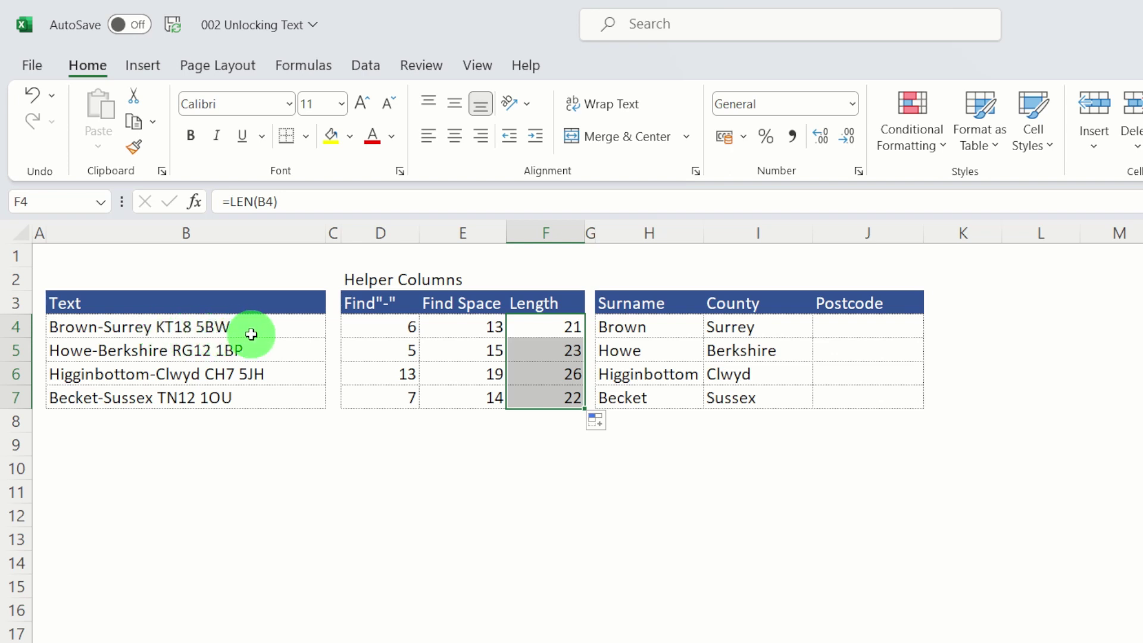
# - Extract the postcodes with =MID(B4,E4+1,F4-E4) in J4 and fill the formula down to J7
pyautogui.click(846, 328)
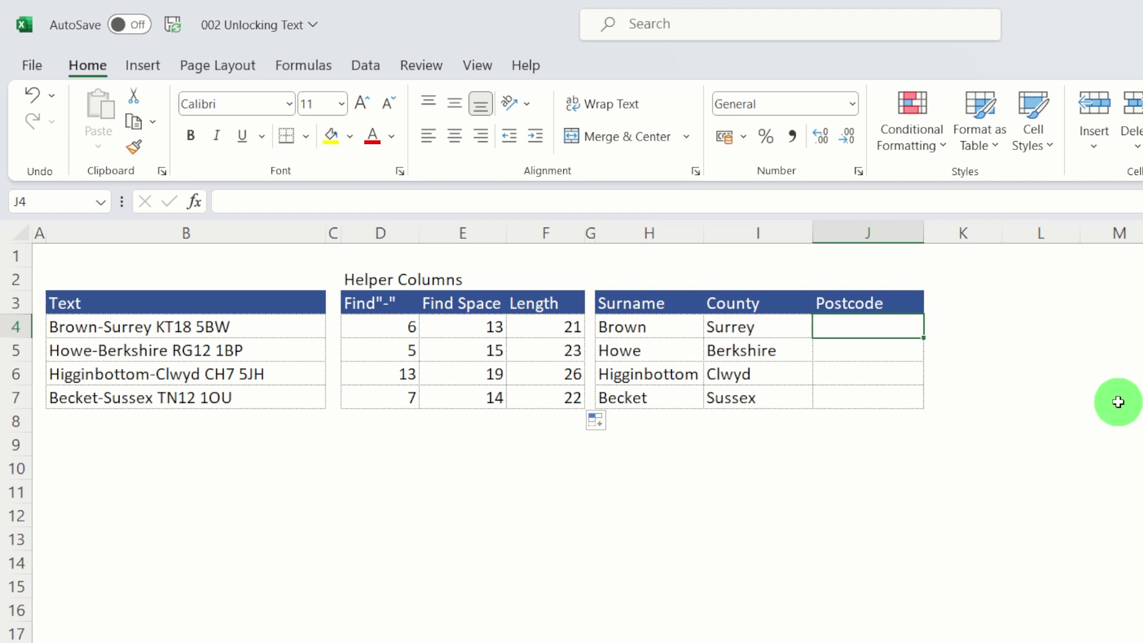
pyautogui.write('=mid(')
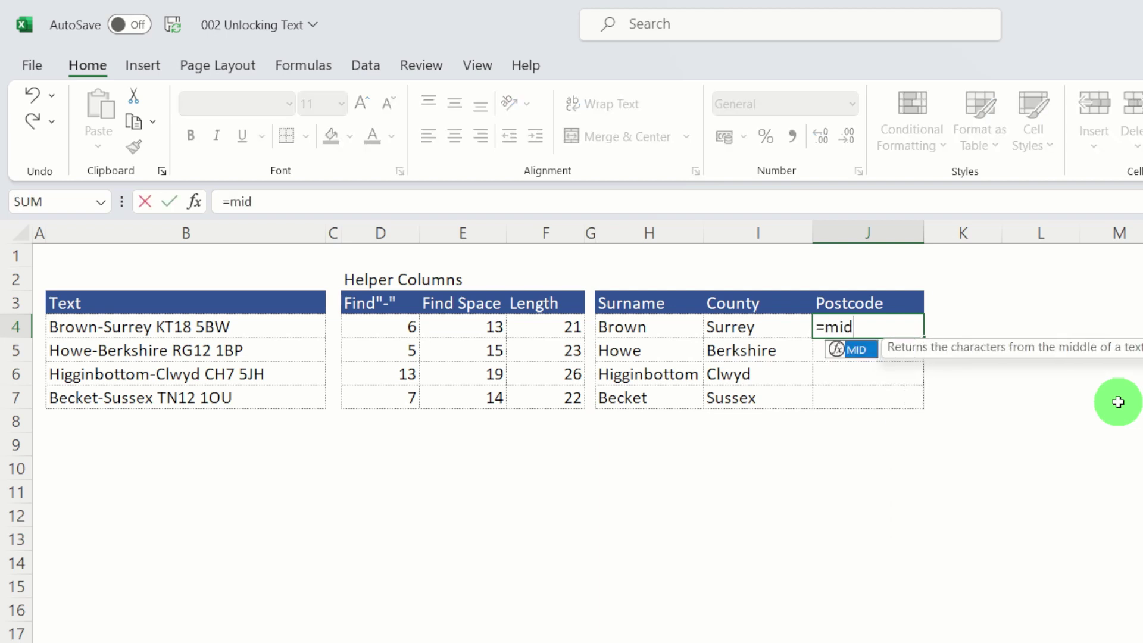
pyautogui.click(295, 324)
pyautogui.write(',')
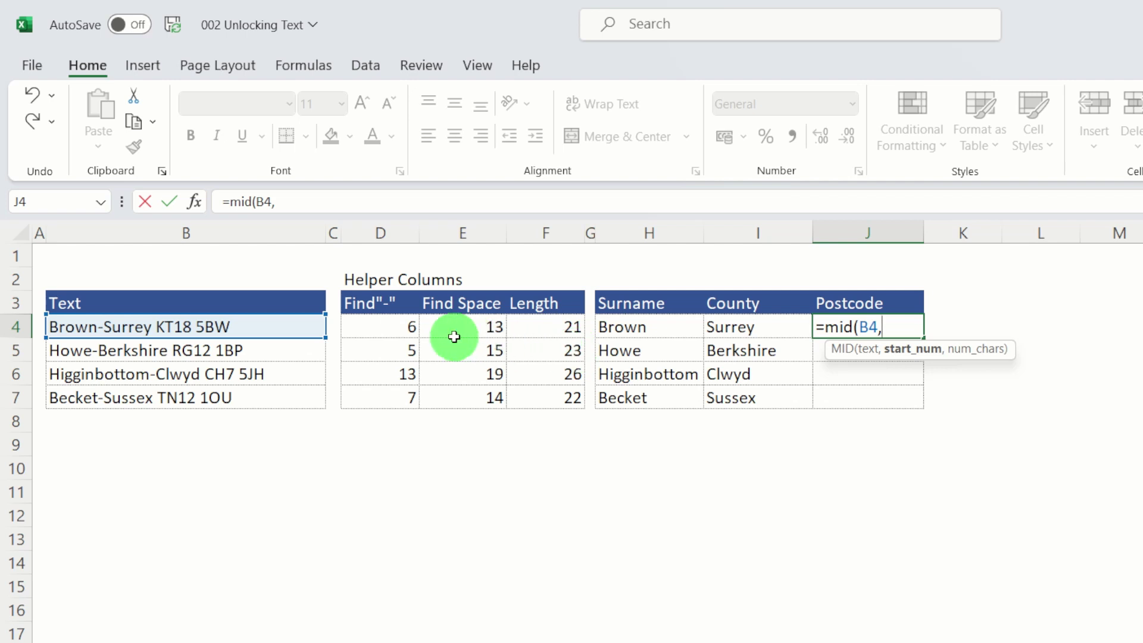
pyautogui.click(486, 326)
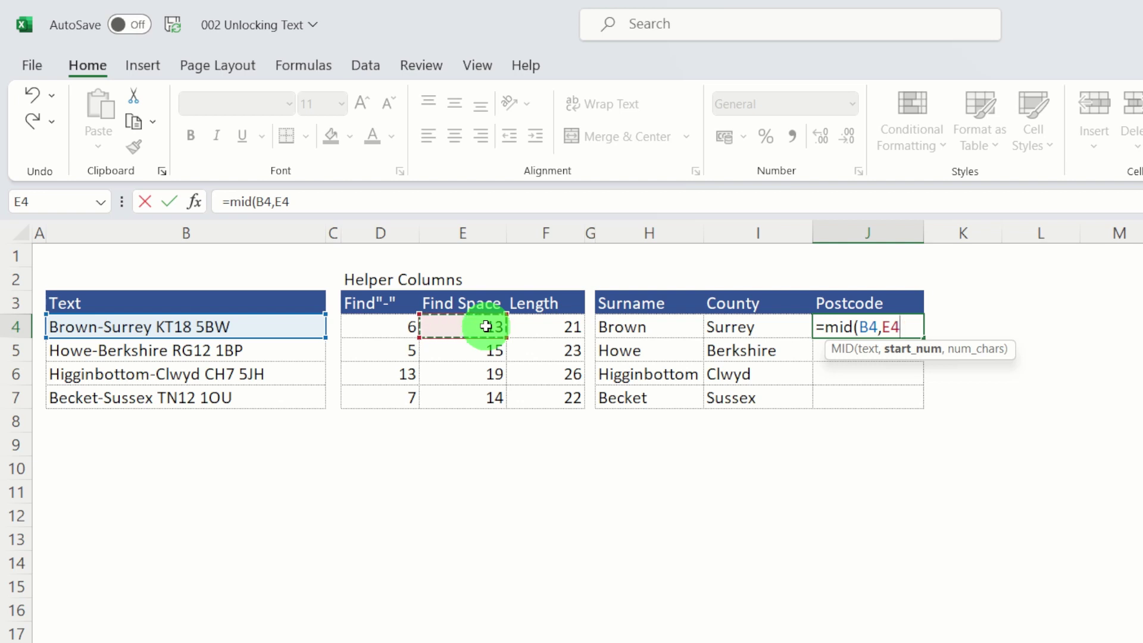
pyautogui.write('+1')
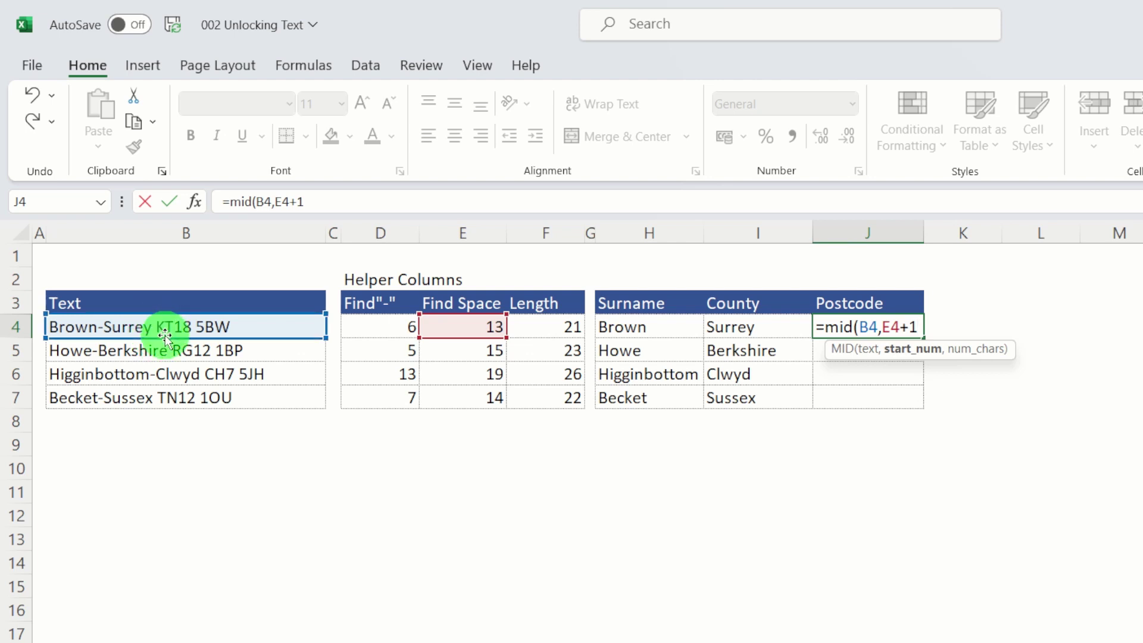
pyautogui.write(',')
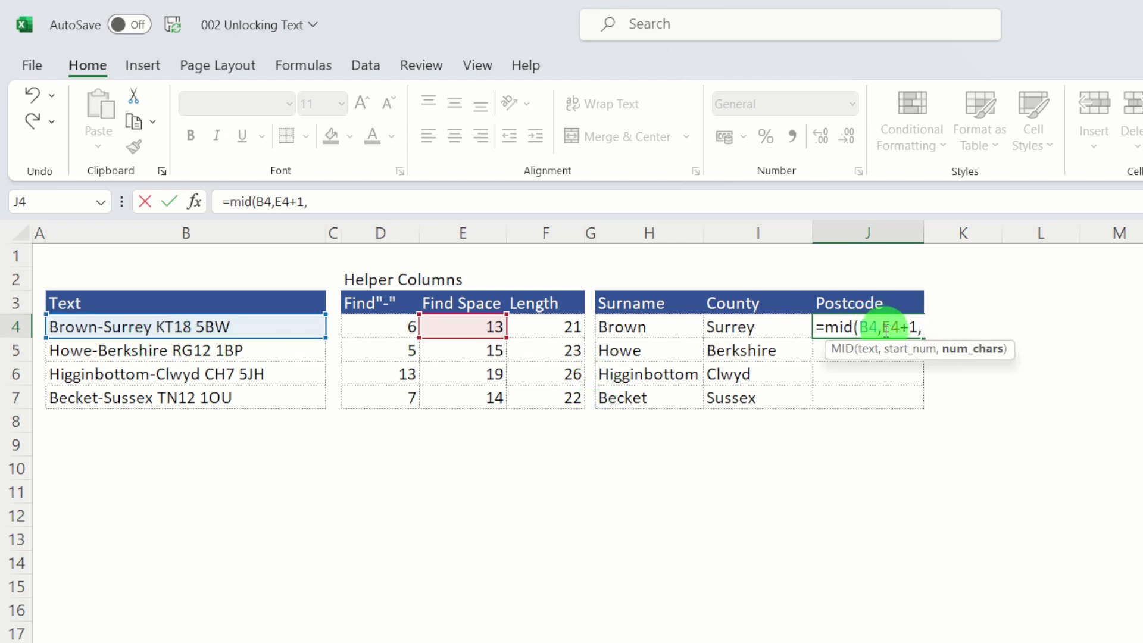
pyautogui.click(568, 326)
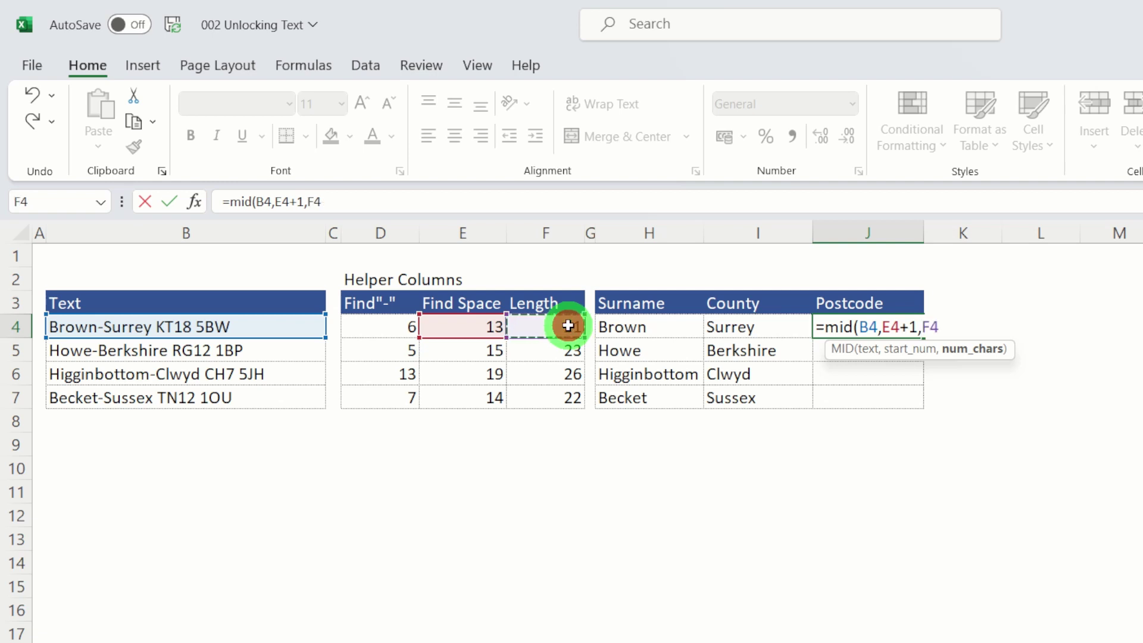
pyautogui.write('-')
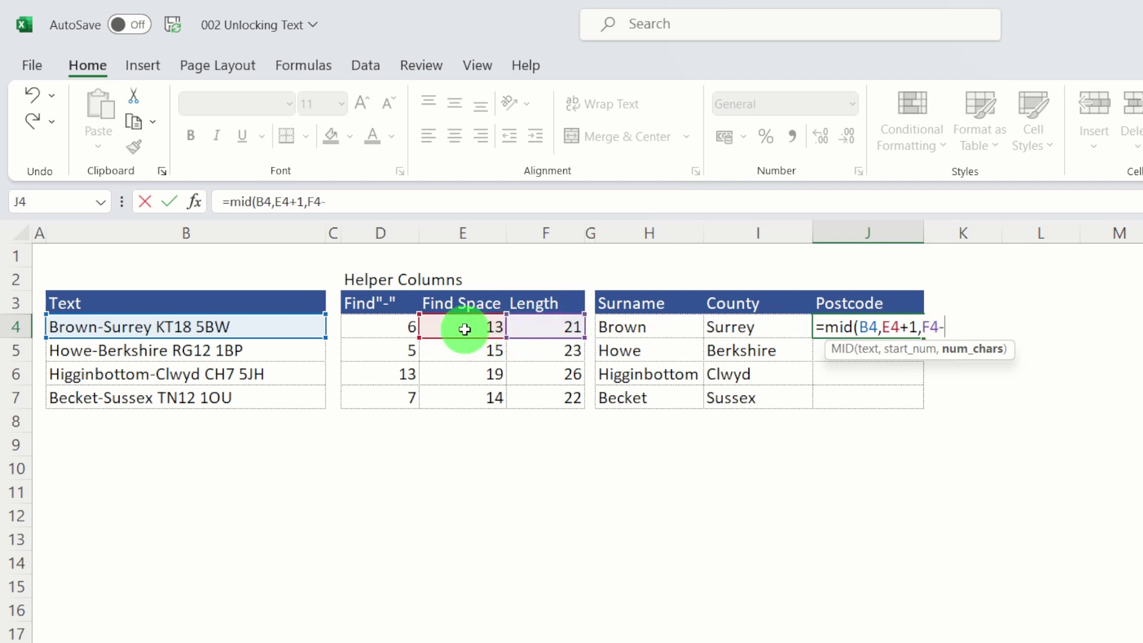
pyautogui.click(464, 329)
pyautogui.write(')')
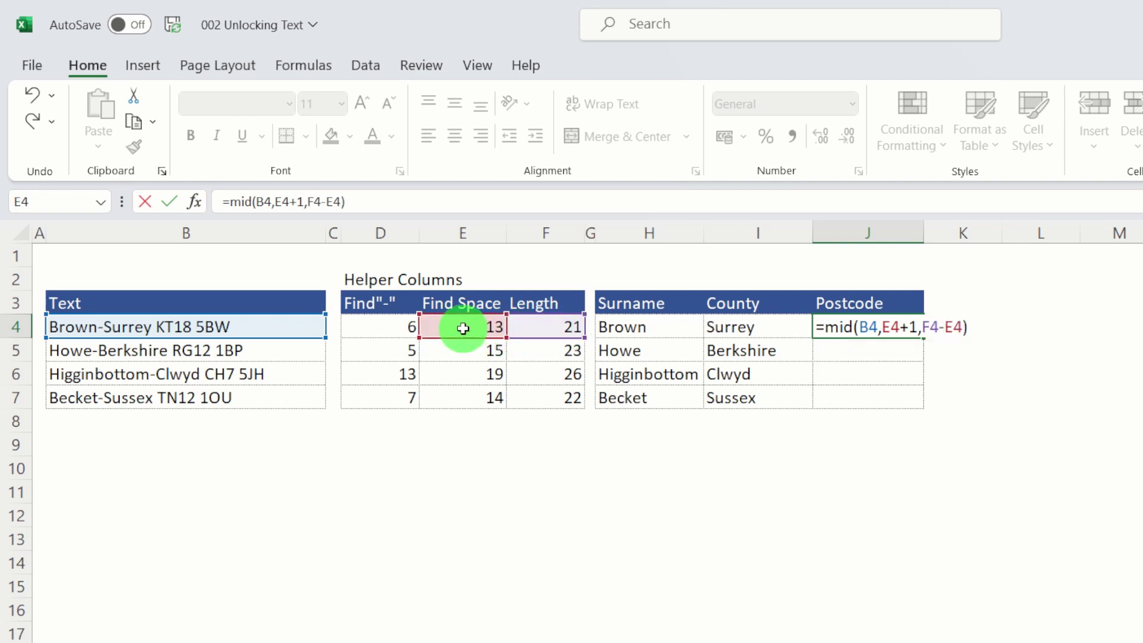
pyautogui.press('Return')
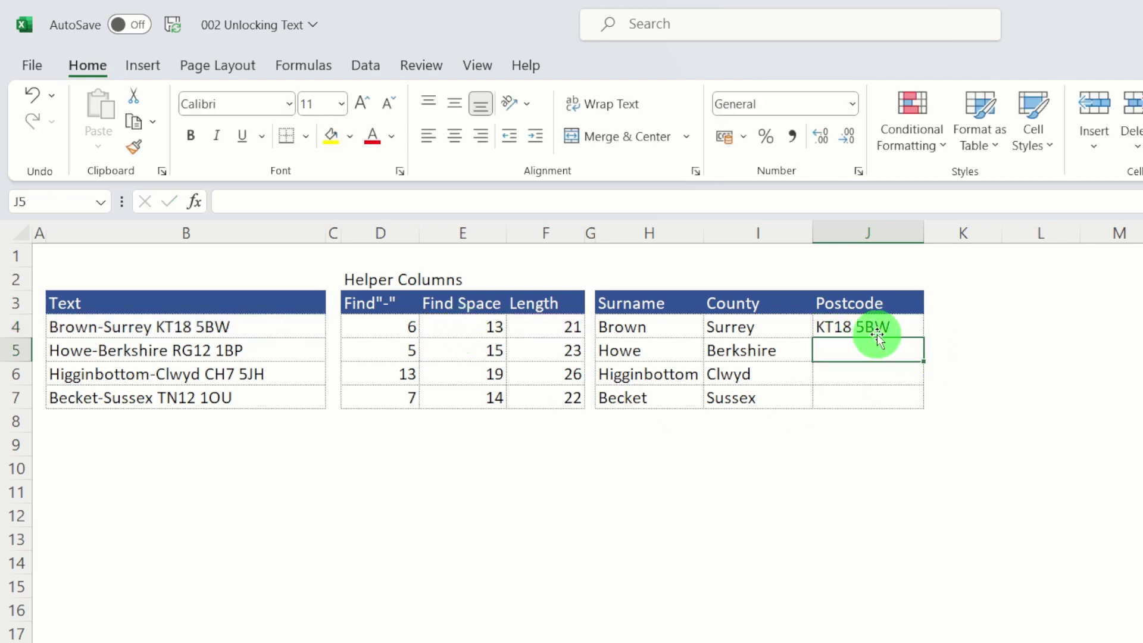
pyautogui.click(877, 326)
pyautogui.moveTo(924, 337); pyautogui.dragTo(923, 400)
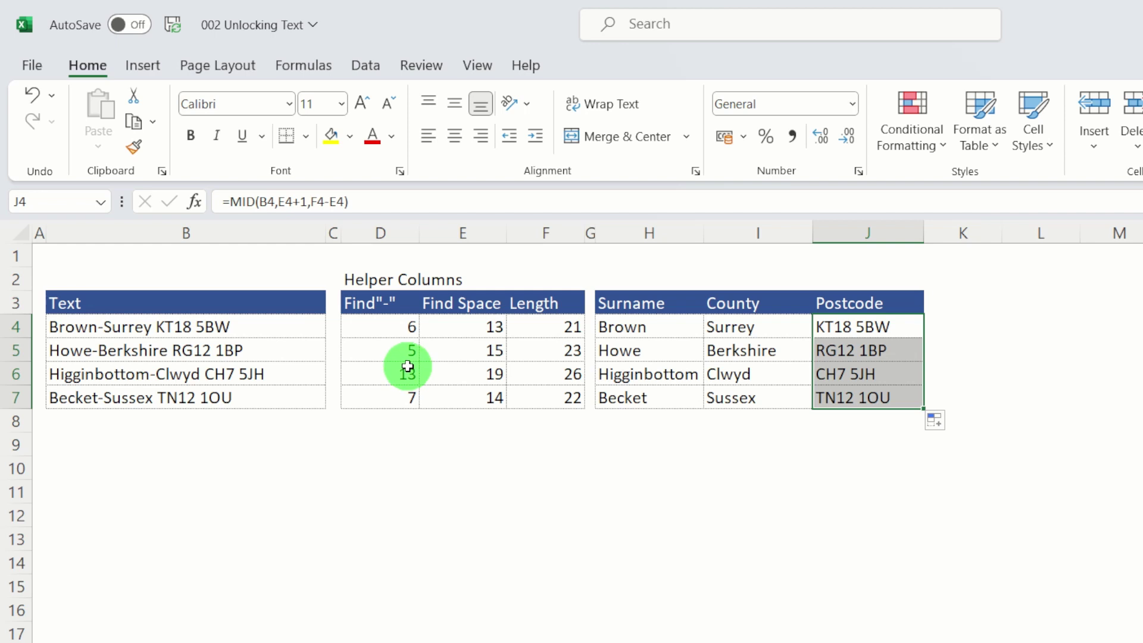
# - Copy the FIND expression from D4 into the surname formula in H4, making it =LEFT(B4,FIND("-",B4)-1)
pyautogui.click(401, 331)
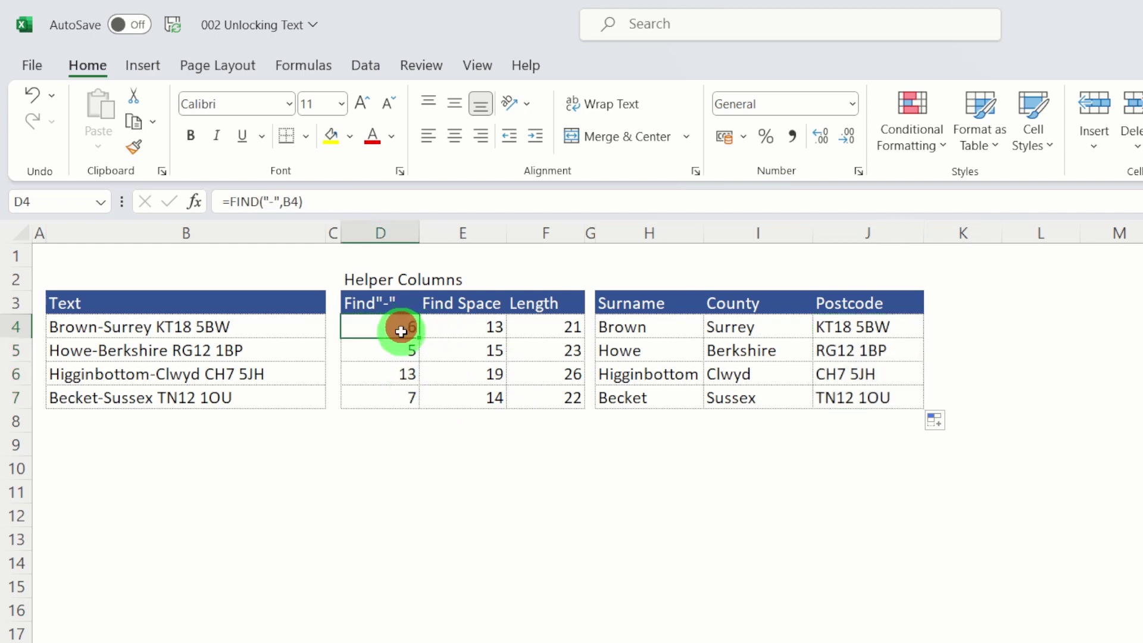
pyautogui.click(230, 201)
pyautogui.moveTo(229, 200); pyautogui.dragTo(304, 201)
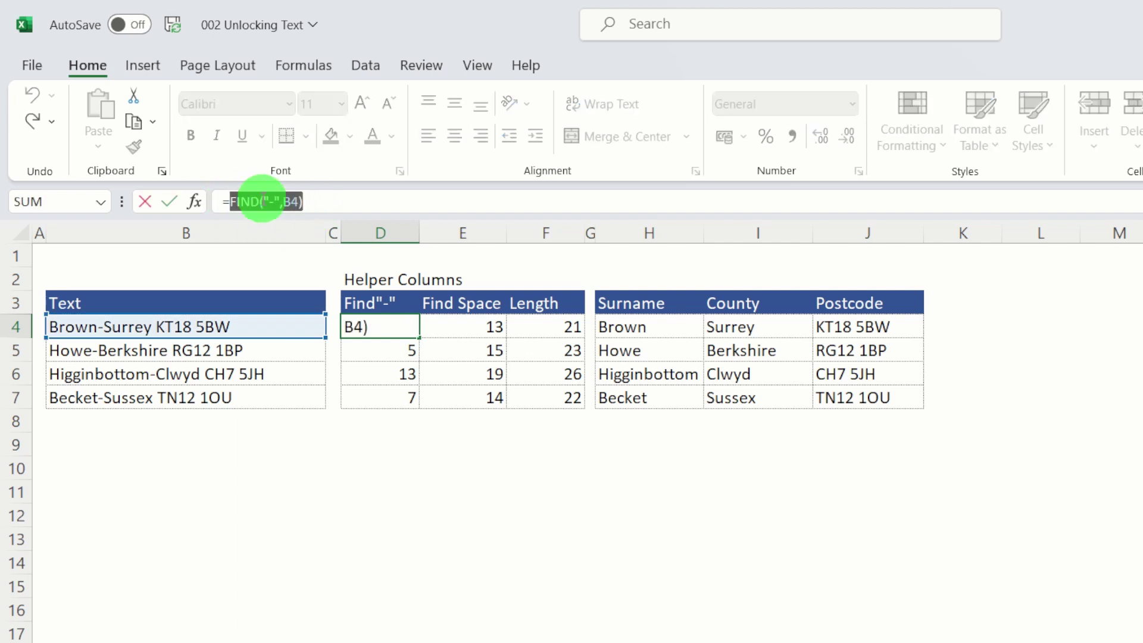
pyautogui.rightClick(264, 202)
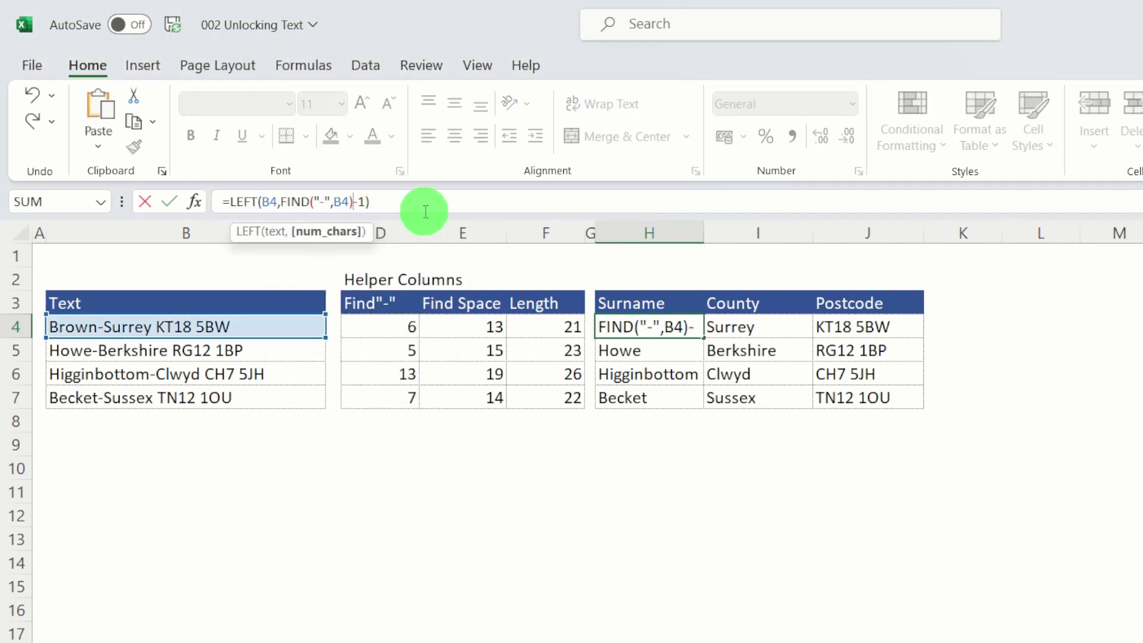
pyautogui.press('Return')
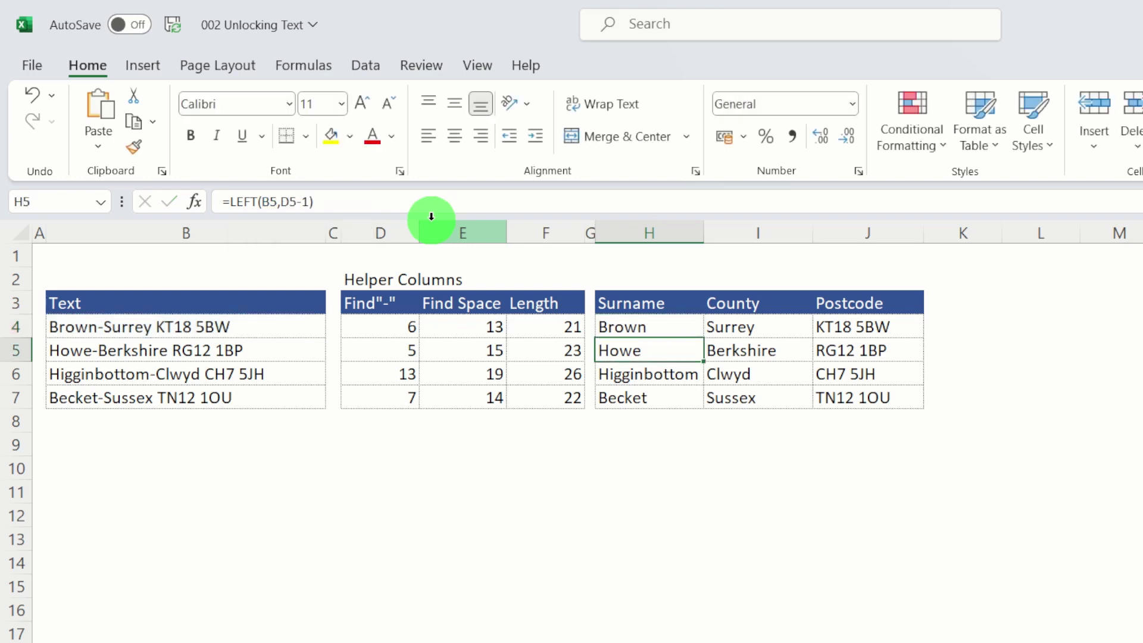
pyautogui.click(644, 323)
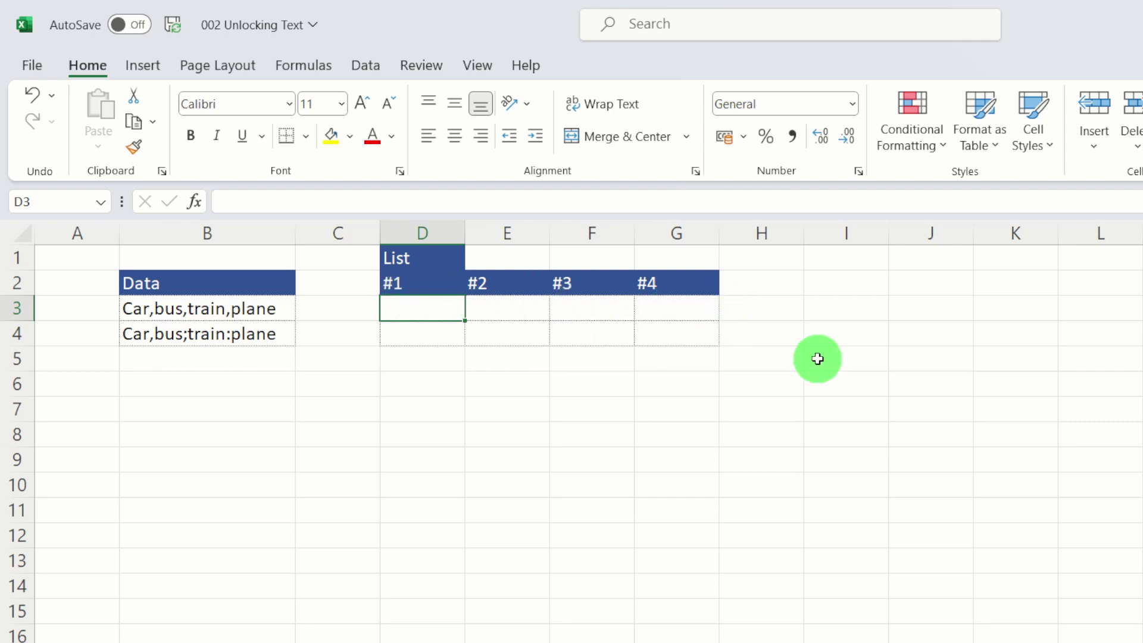
# - Split the comma-separated text in B3 across the list columns with =TEXTSPLIT(B3,",") in D3
pyautogui.write('=')
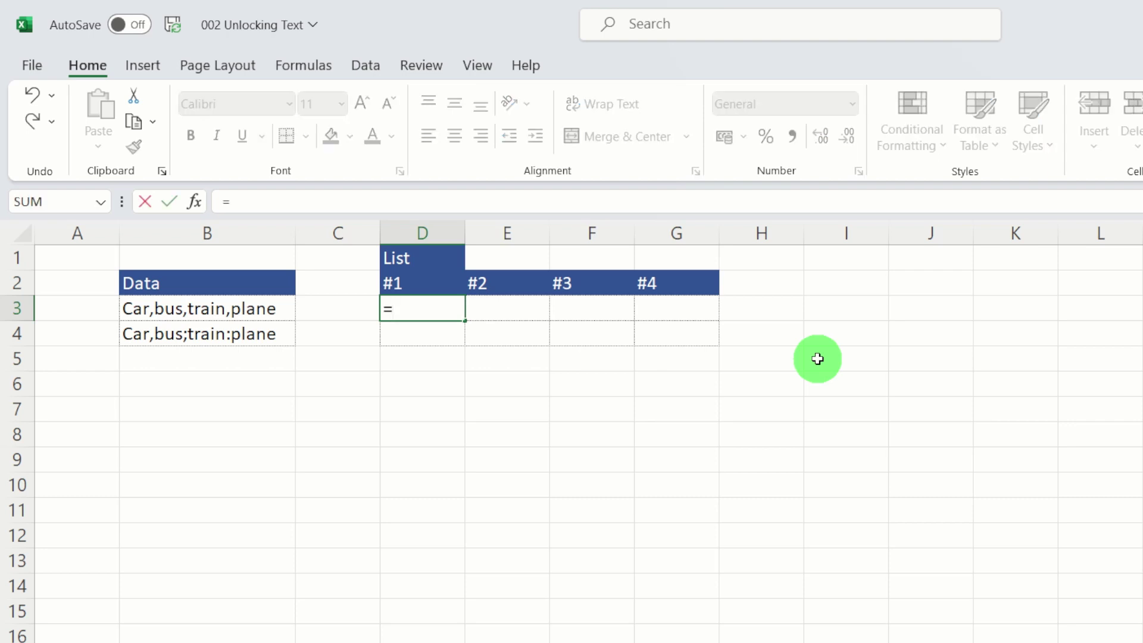
pyautogui.write('text')
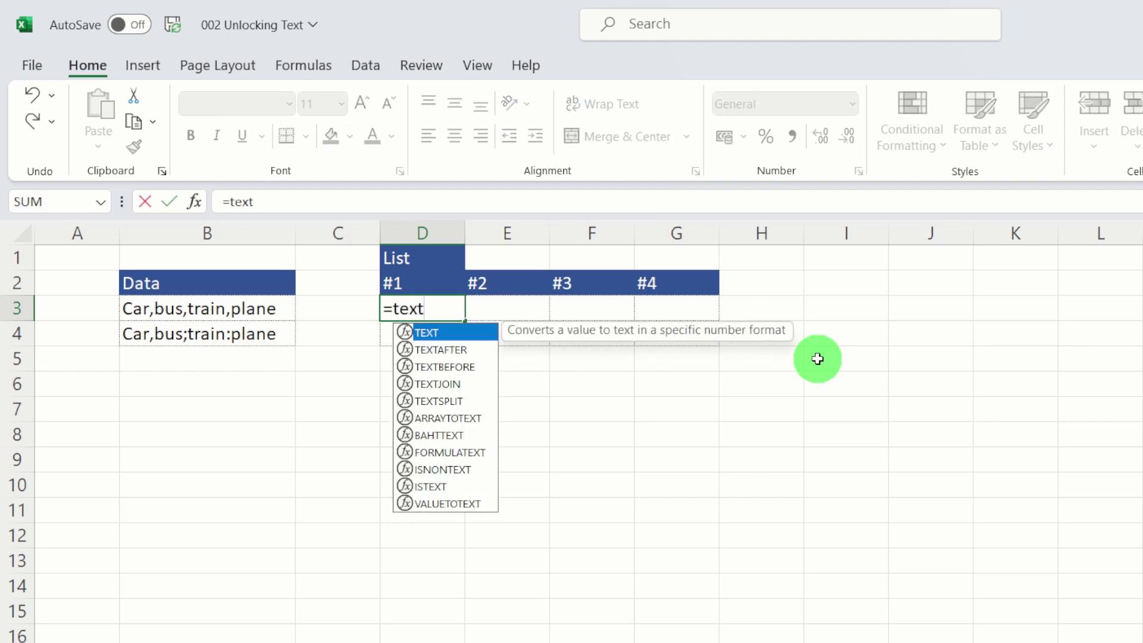
pyautogui.write('sp')
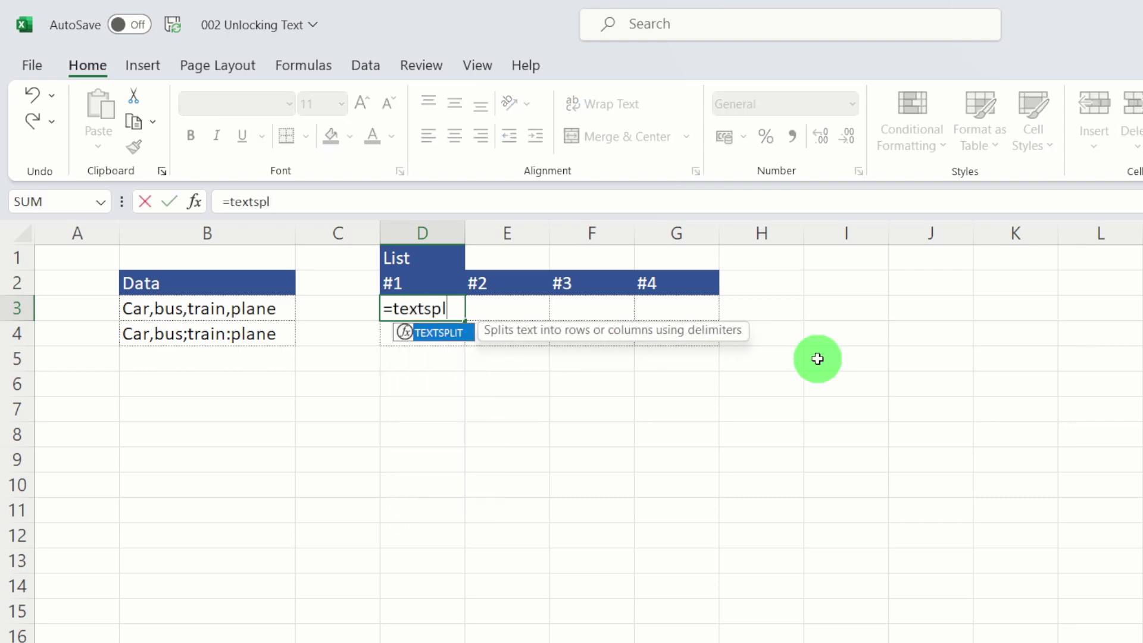
pyautogui.write('l')
pyautogui.press('Tab')
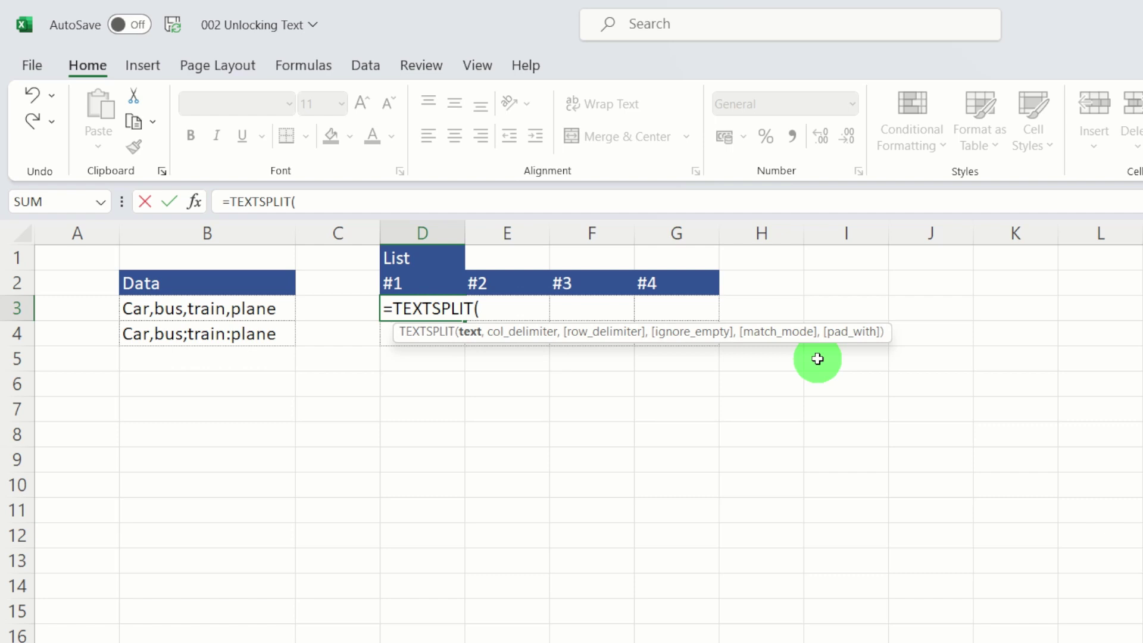
pyautogui.click(261, 310)
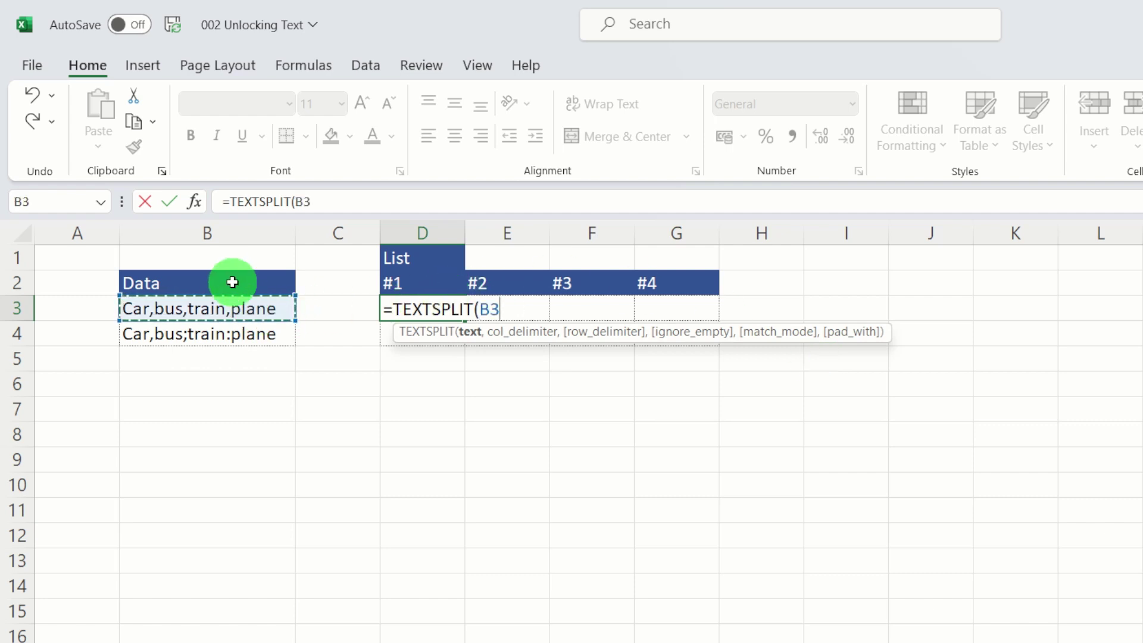
pyautogui.write(',')
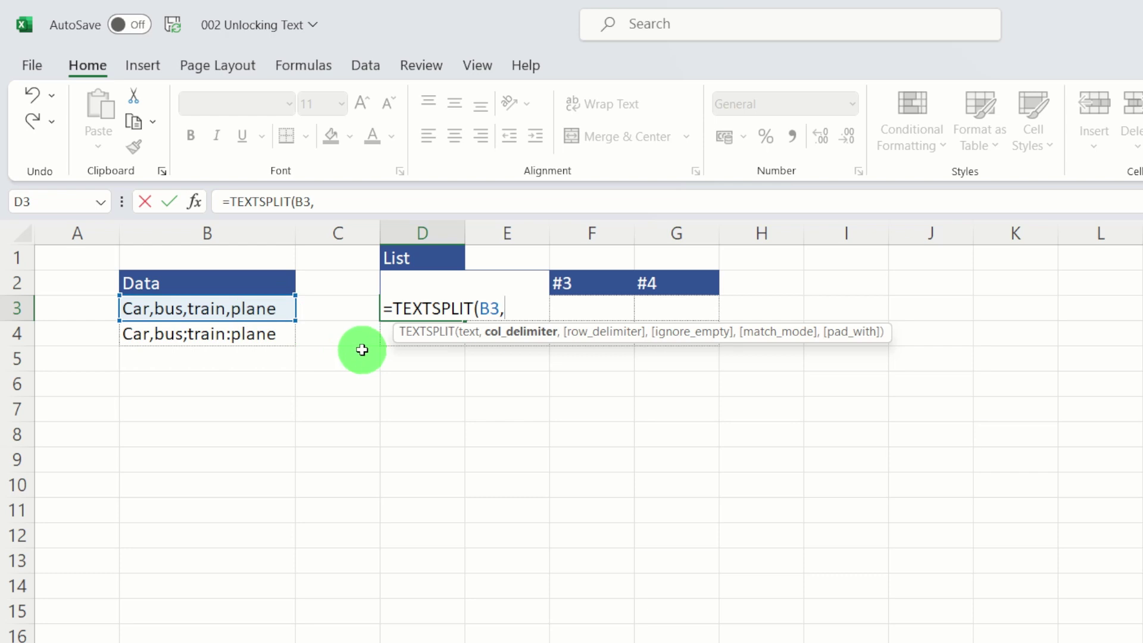
pyautogui.write(',')
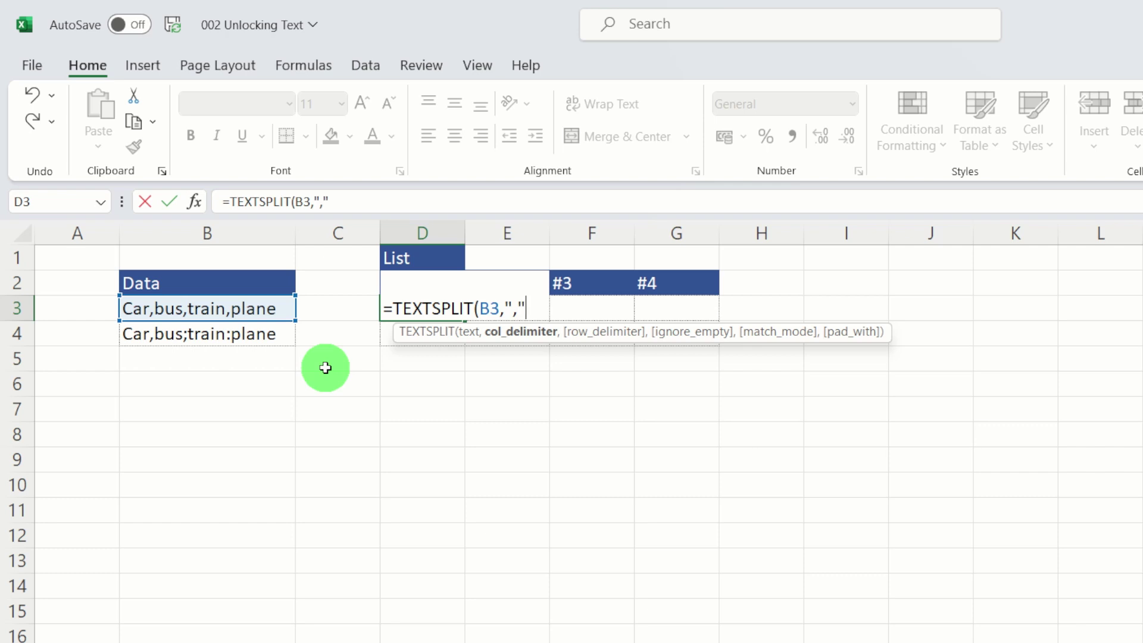
pyautogui.write('")')
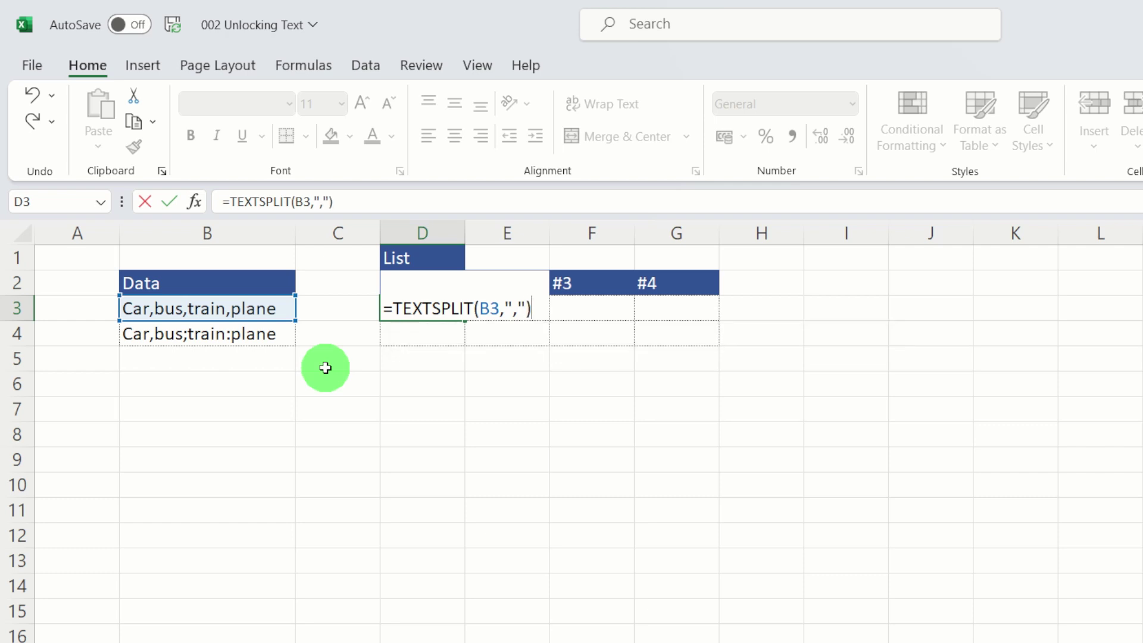
pyautogui.press('Return')
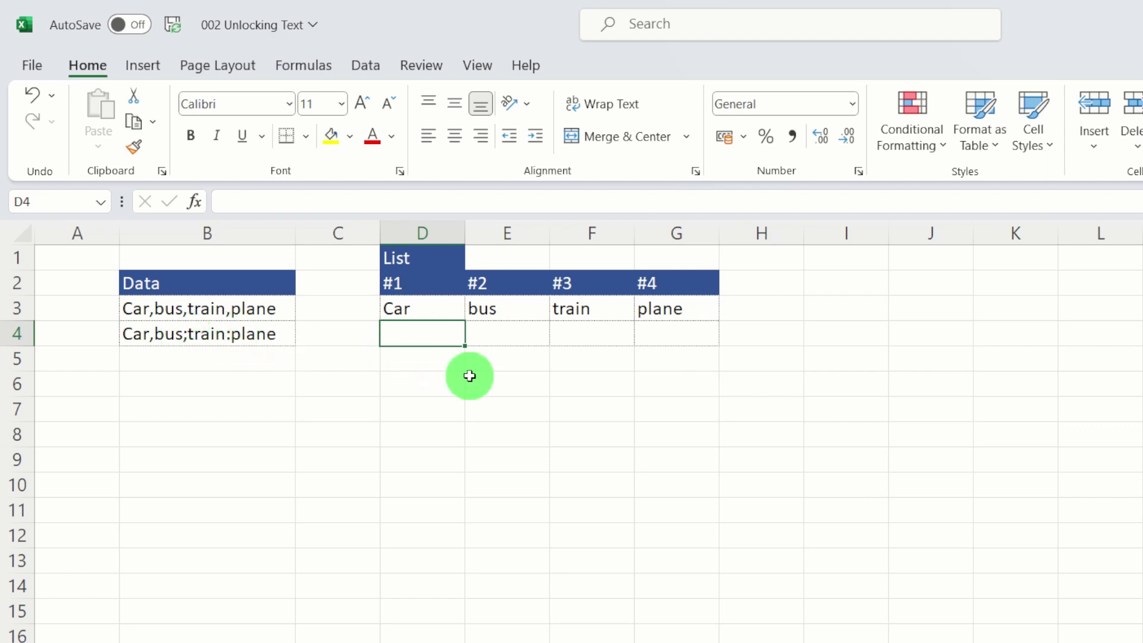
# - Split the mixed-delimiter text in B4 across the list columns with =TEXTSPLIT(B4,{",",";",":"}) in D4
pyautogui.write('=text')
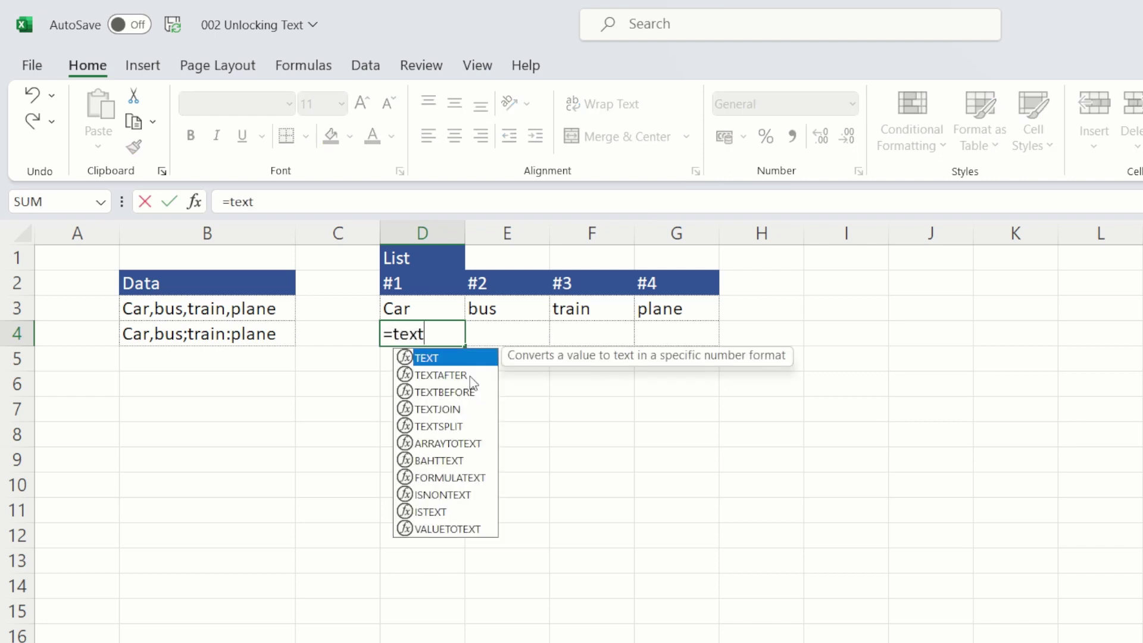
pyautogui.write('s')
pyautogui.press('Tab')
pyautogui.write('B4,')
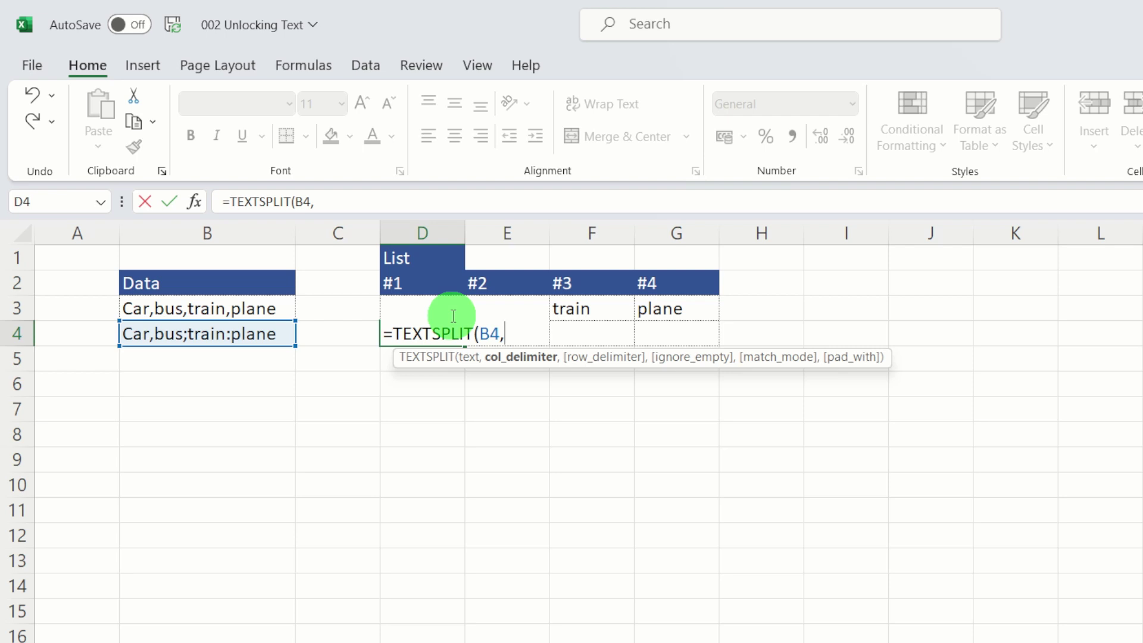
pyautogui.write('{')
pyautogui.write('",",')
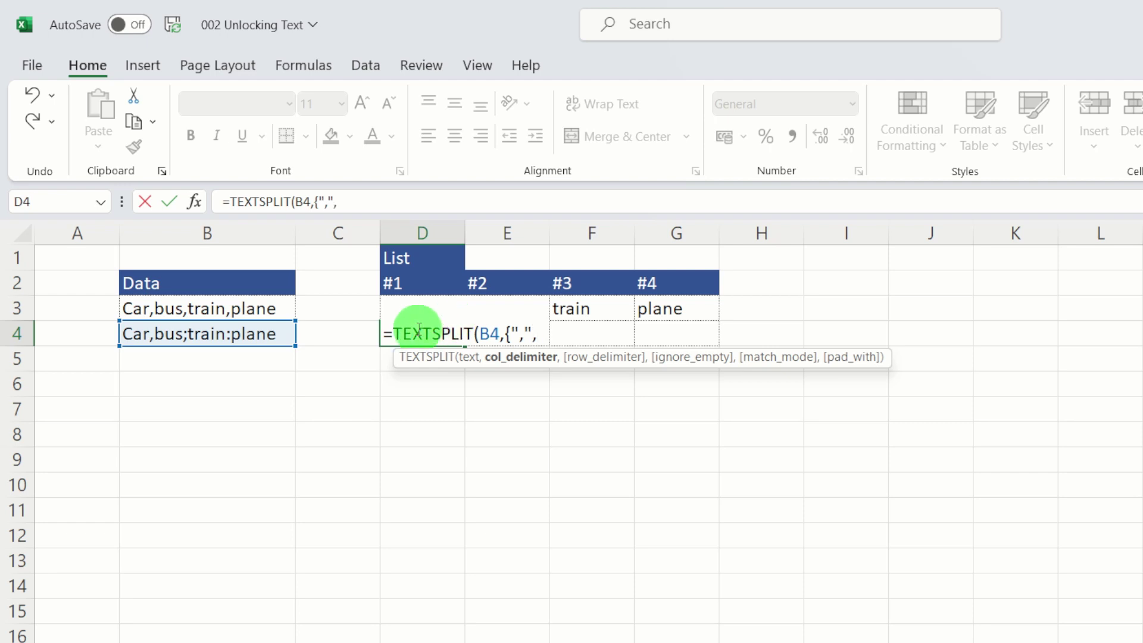
pyautogui.write('";",')
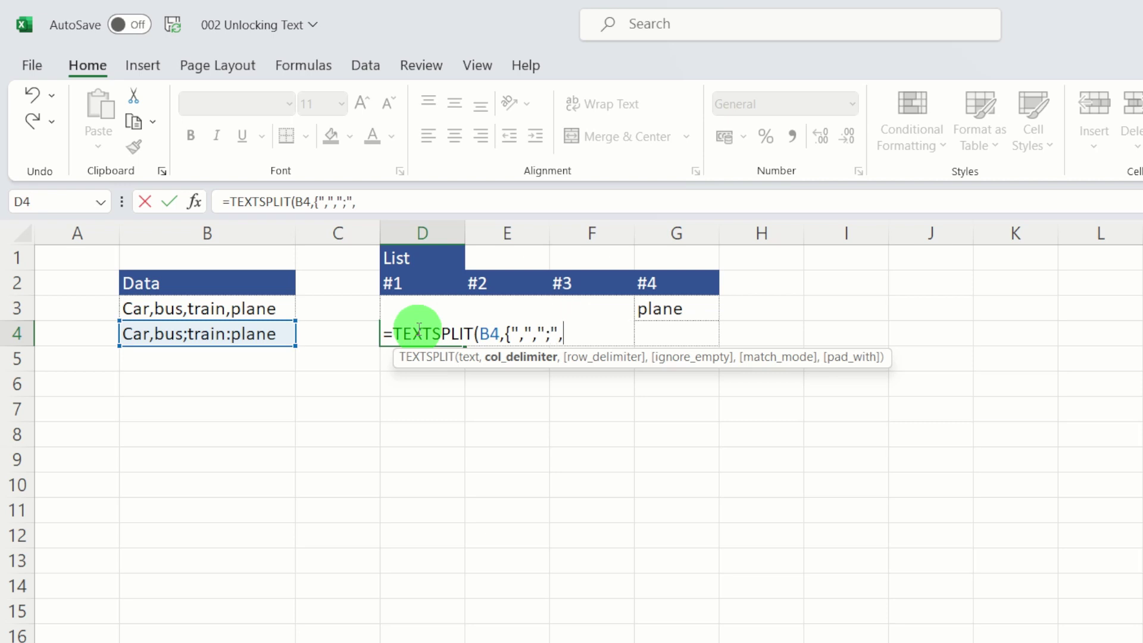
pyautogui.write('":"})')
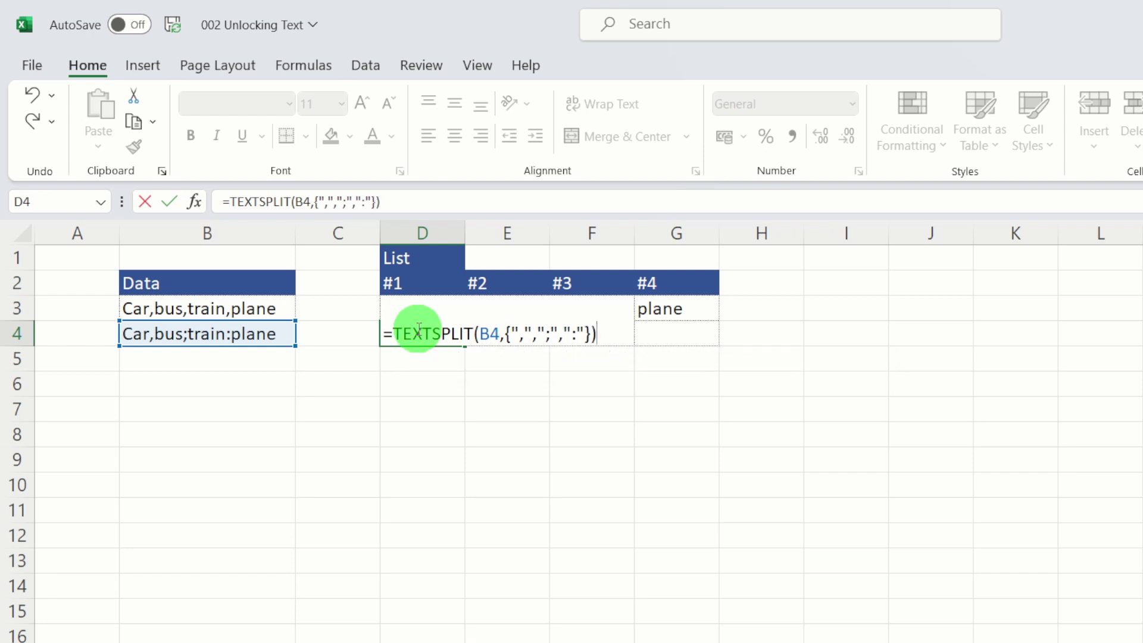
pyautogui.press('Return')
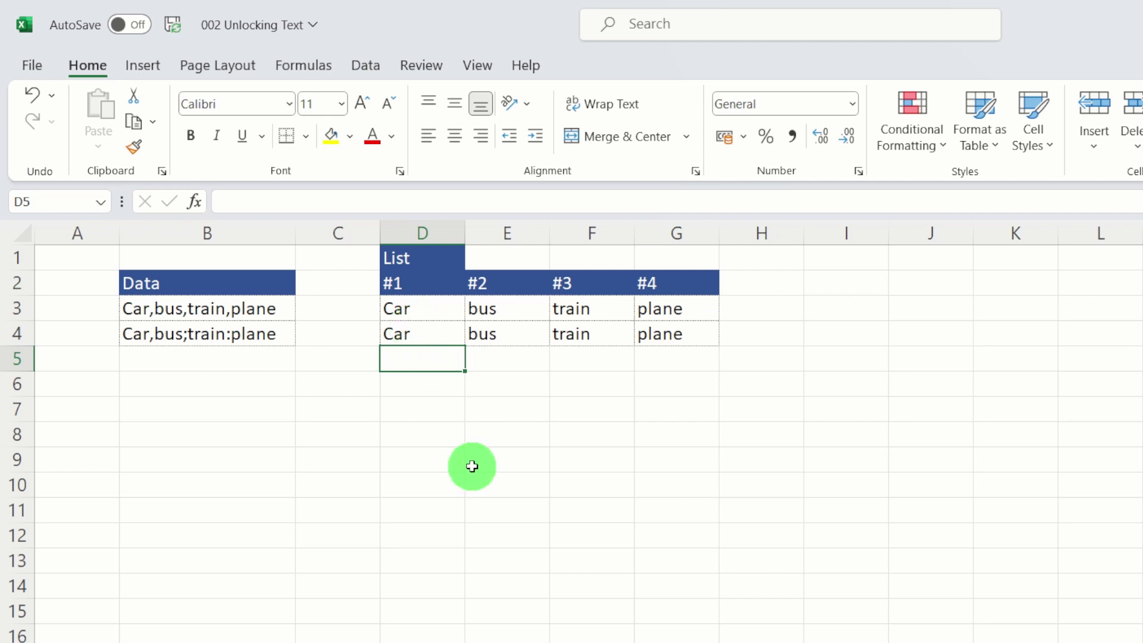